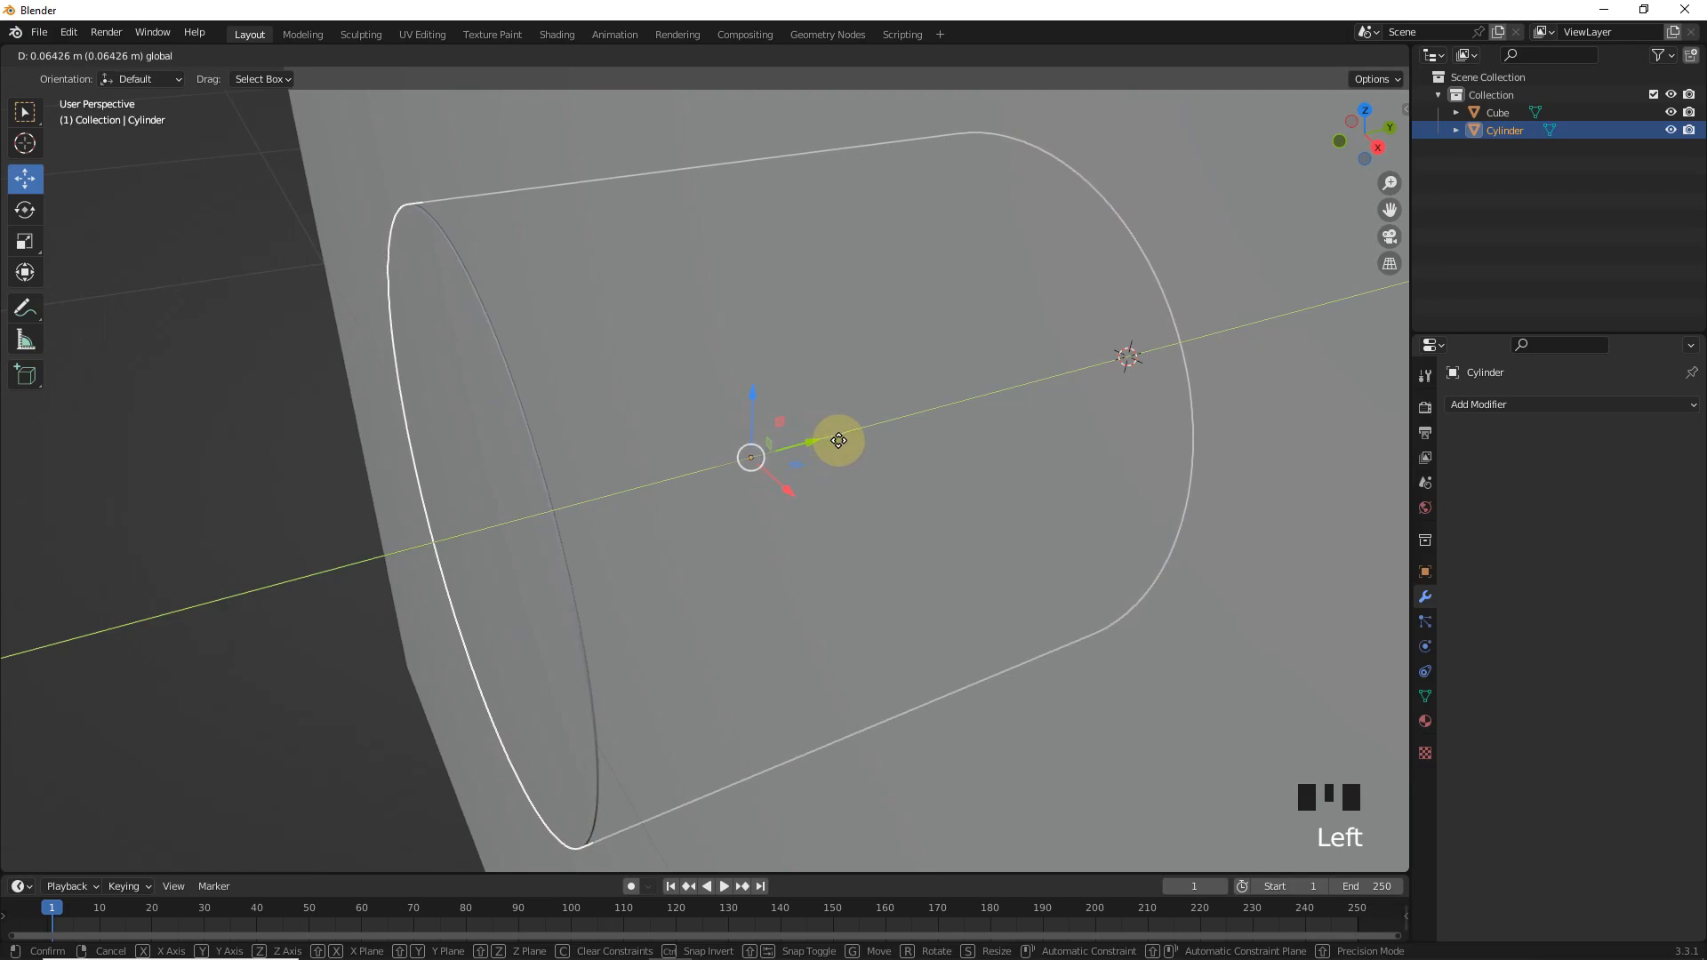
- Create a concentric duplicate of the cylinder scaled to about 0.674 and shift it outward along Y past the larger cylinder's face
middle_drag(172, 457, 617, 397)
scroll(880, 465, down, 3)
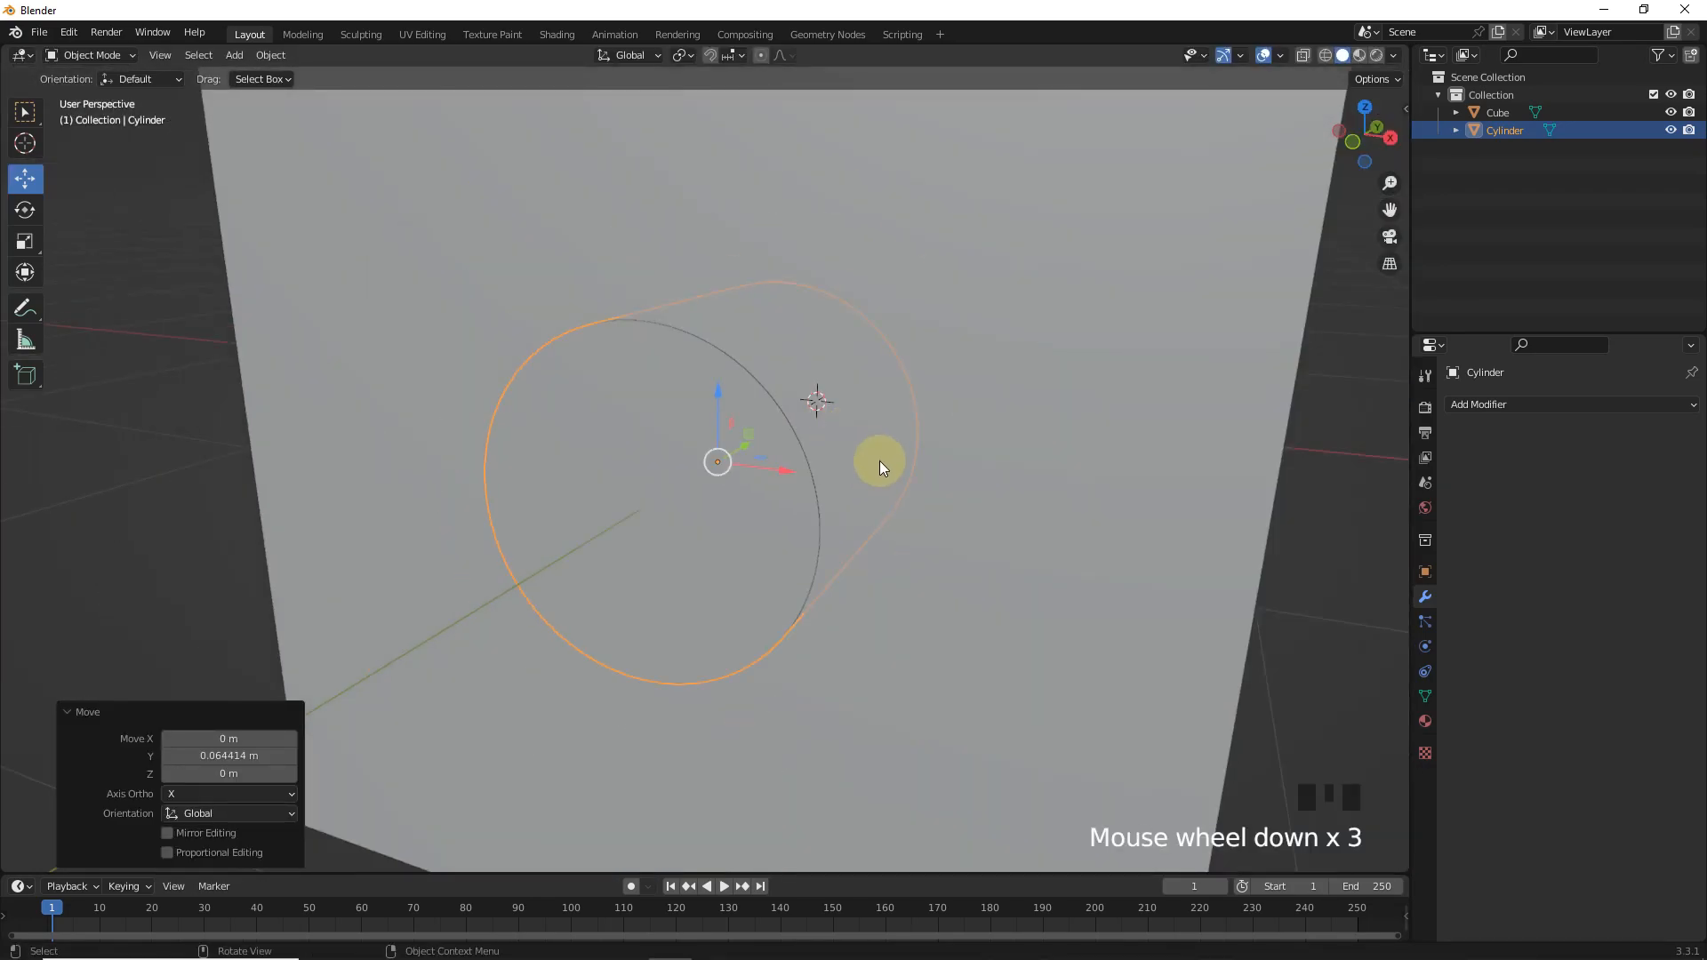
key(KP_1)
key(shift+d)
right_click(1066, 409)
key(s)
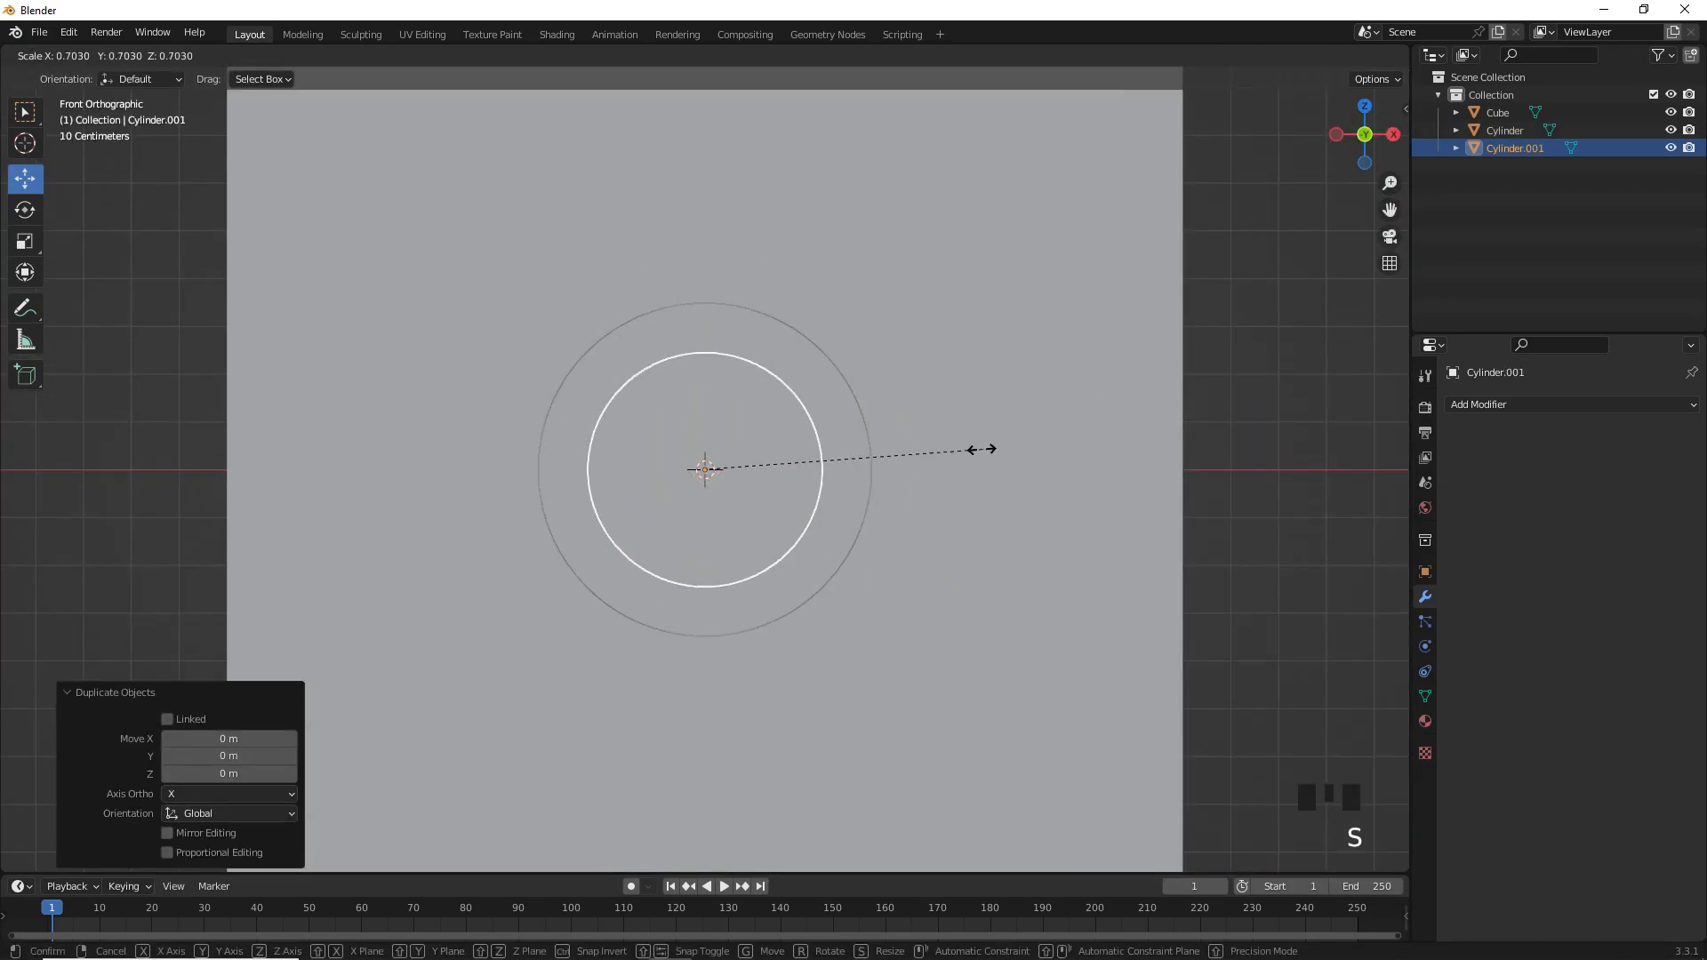
click(971, 446)
middle_drag(869, 476, 636, 568)
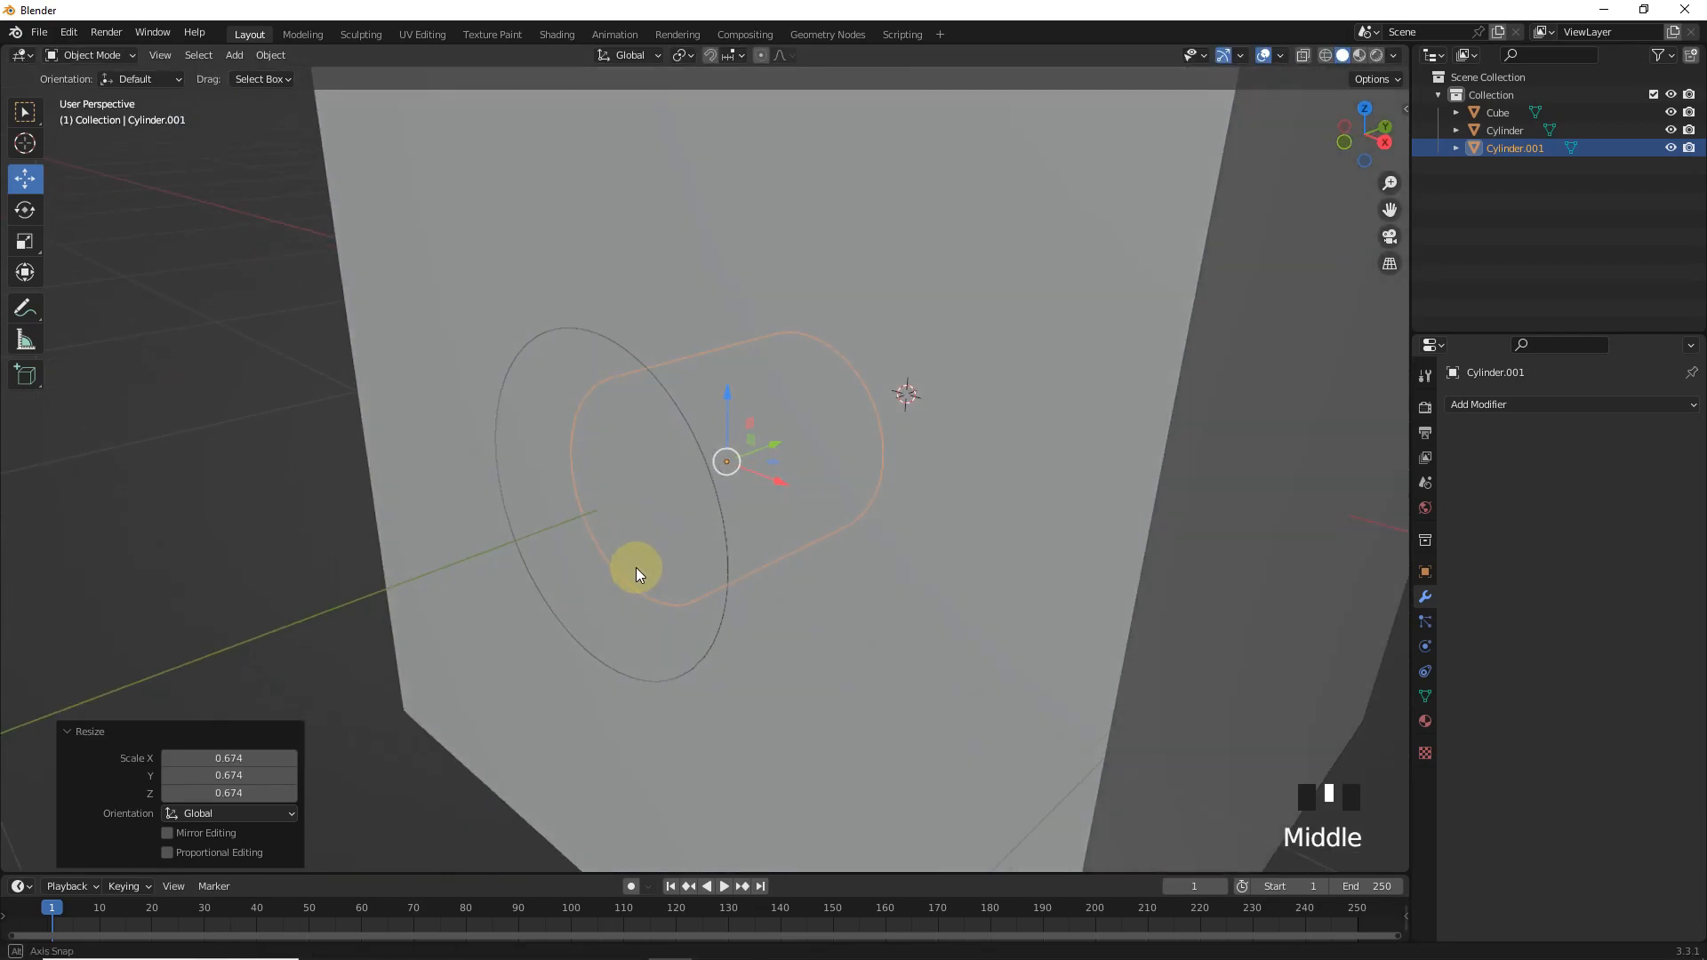
drag(775, 446, 723, 470)
- Subtract Cylinder.001 from the larger cylinder with a Boolean Difference modifier and apply the modifier
click(648, 392)
click(1516, 407)
click(1316, 493)
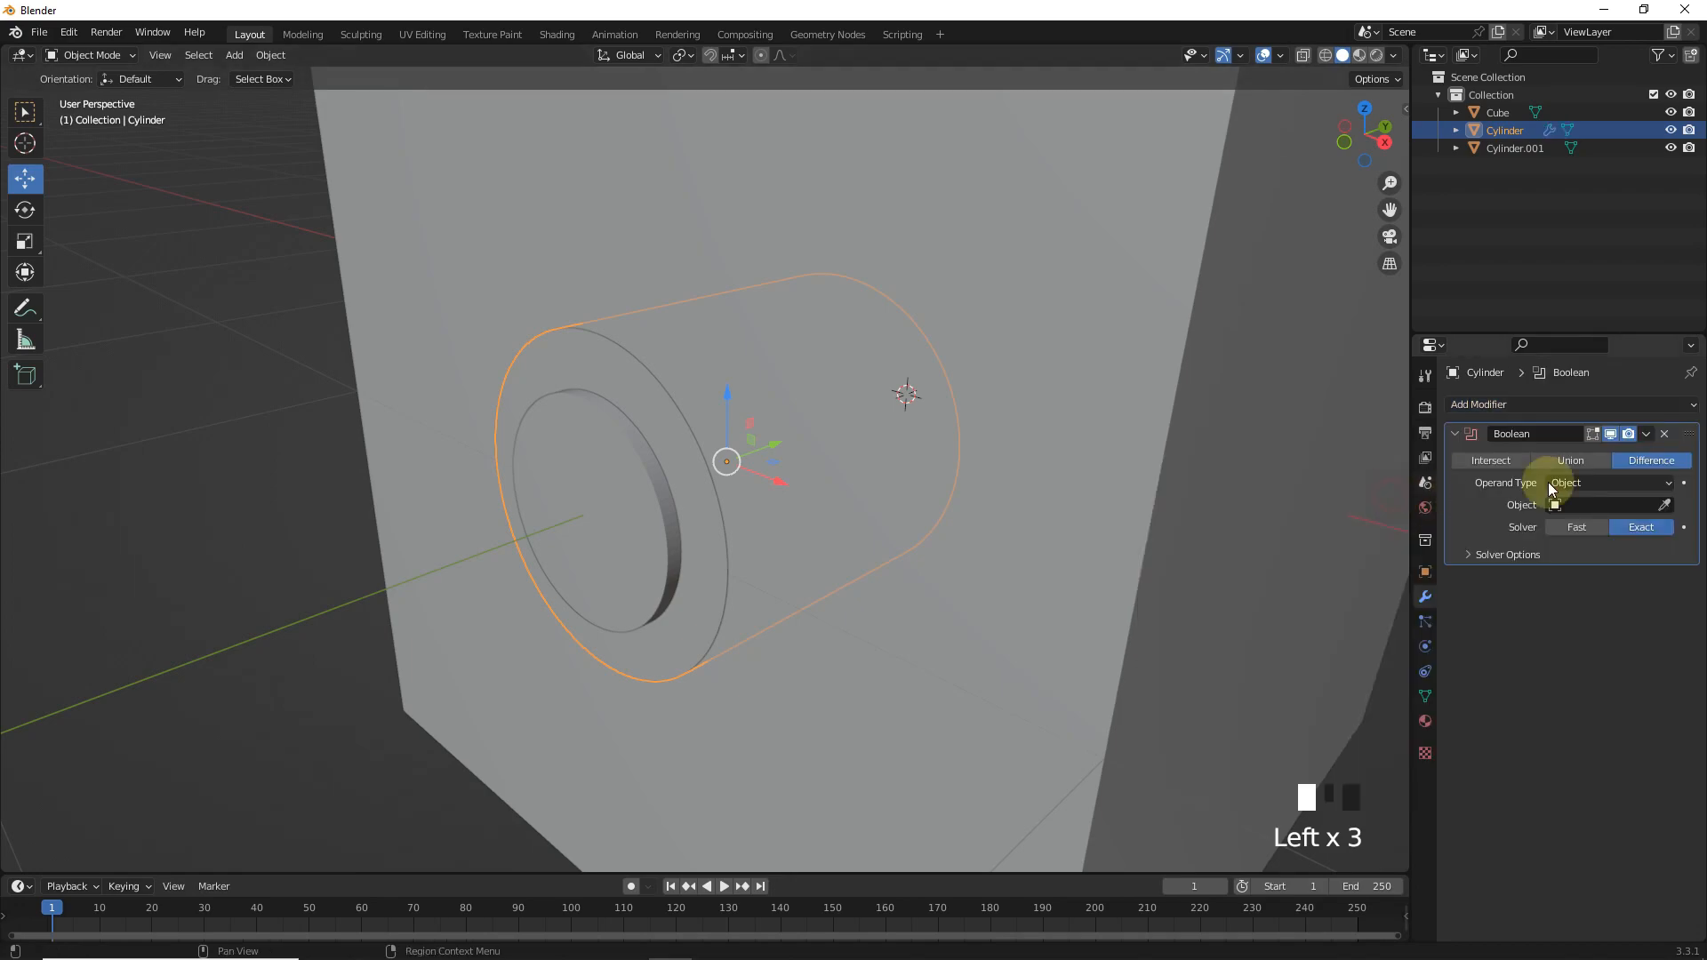
click(1665, 507)
click(637, 523)
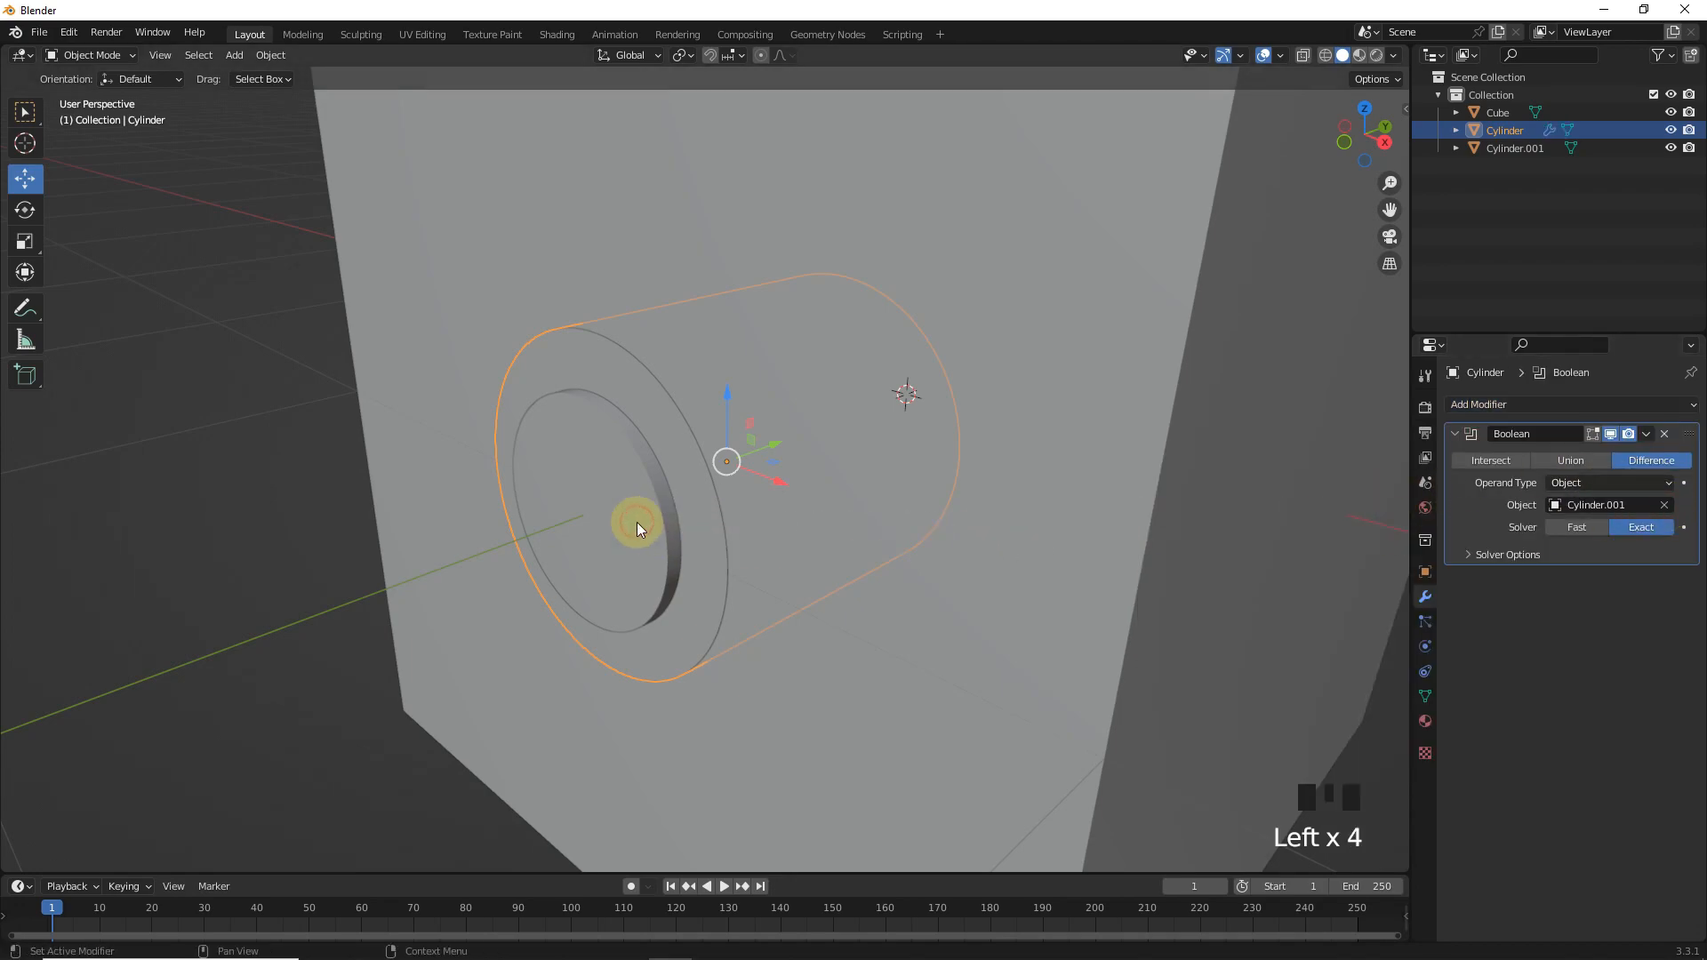
click(1647, 433)
click(1600, 455)
- Duplicate the inner cylinder, shrink the copy to a small pin, and raise it along Z onto the outer ring
click(625, 469)
key(KP_1)
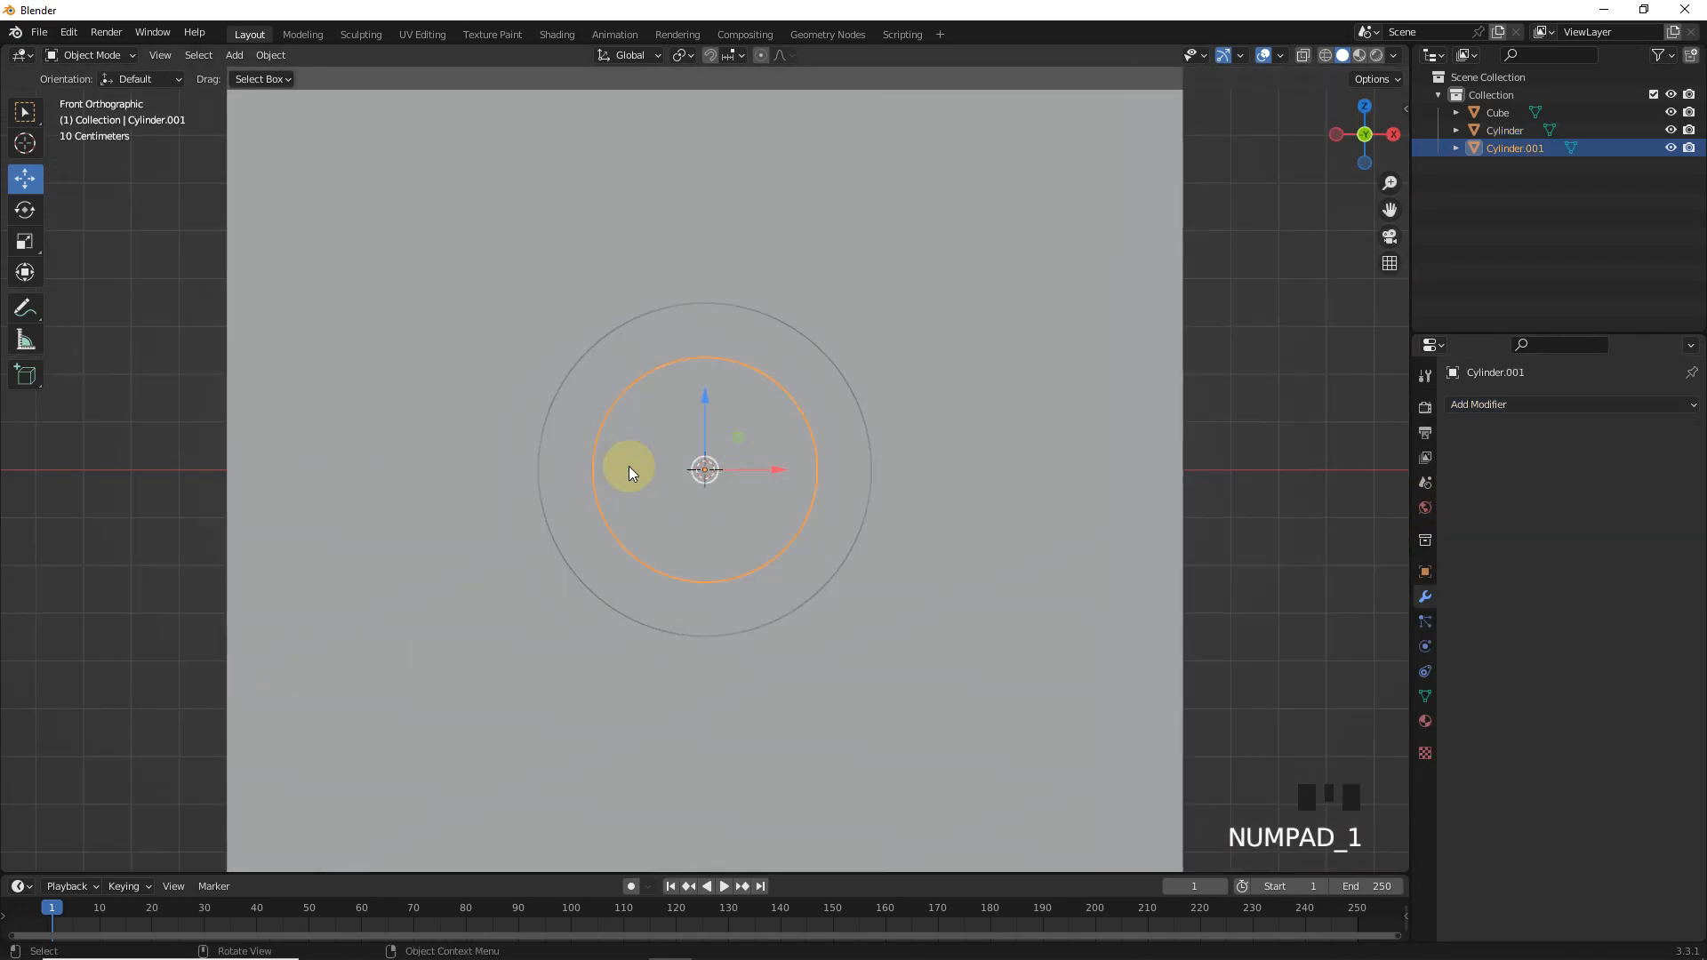
scroll(957, 477, up, 1)
key(shift+d)
key(s)
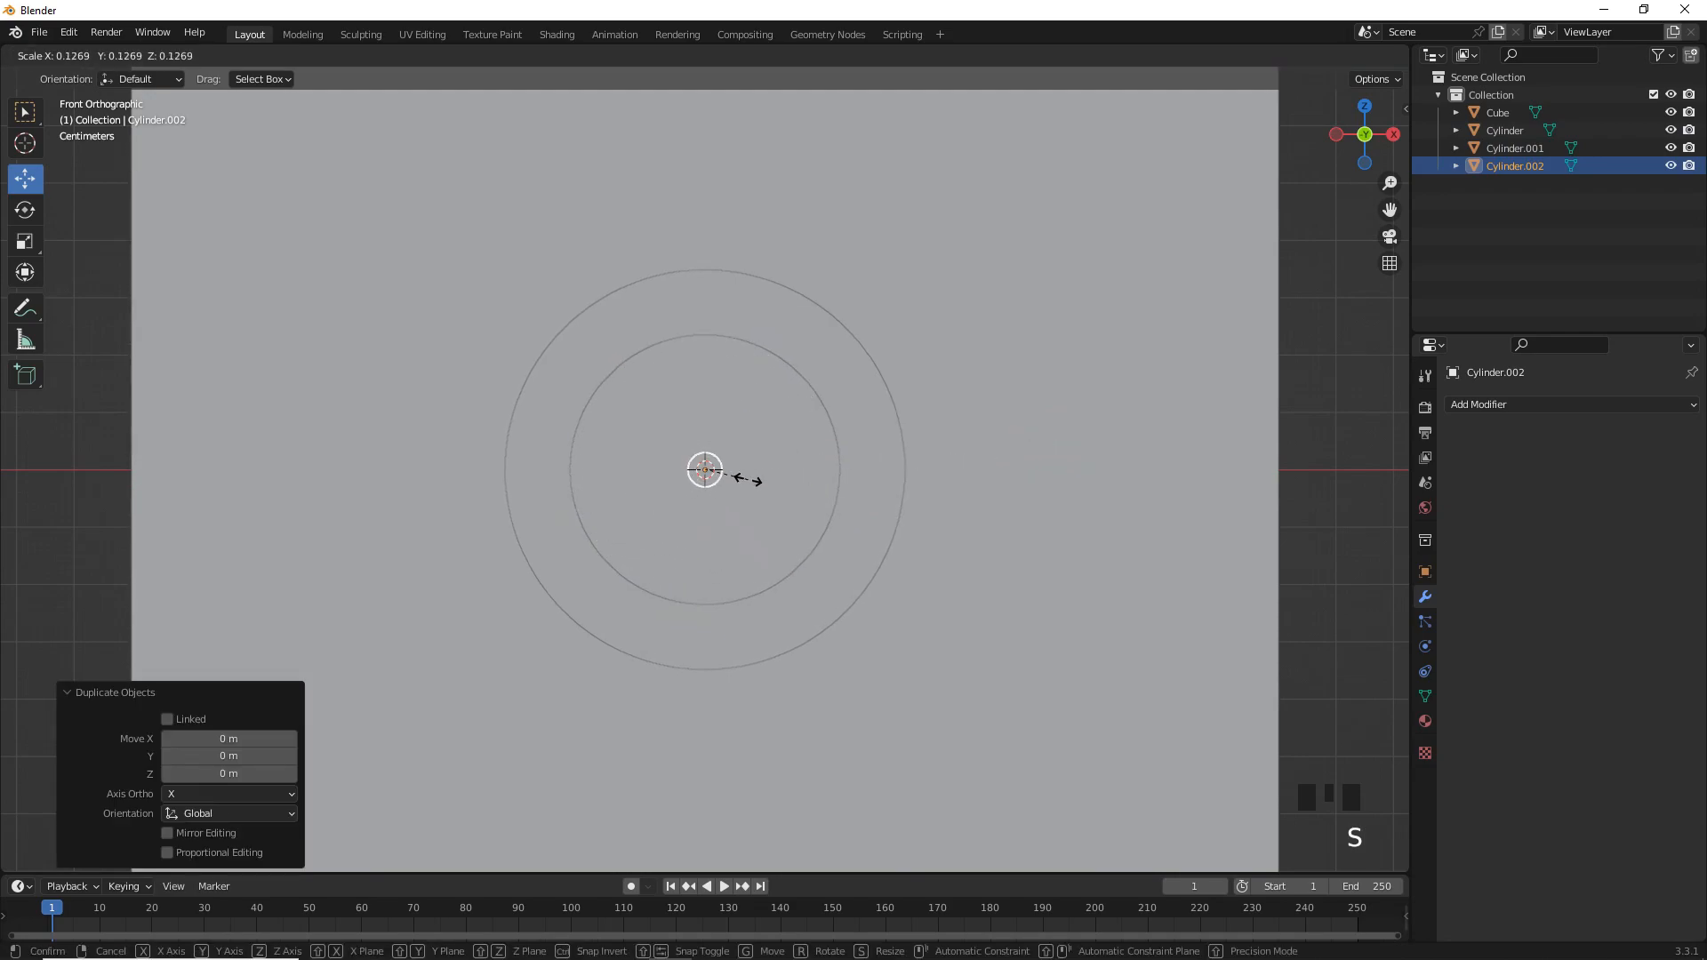
click(699, 430)
drag(699, 418, 703, 254)
- Move the small cylinder along Y so that it protrudes slightly from the ring's front face
middle_drag(673, 355, 789, 429)
key(g)
key(x)
key(y)
click(711, 504)
- Cut the small cylinder out of the ring with an applied Boolean Difference, and push the small cylinder about 0.03 m along Y into the hole
click(673, 444)
click(1486, 404)
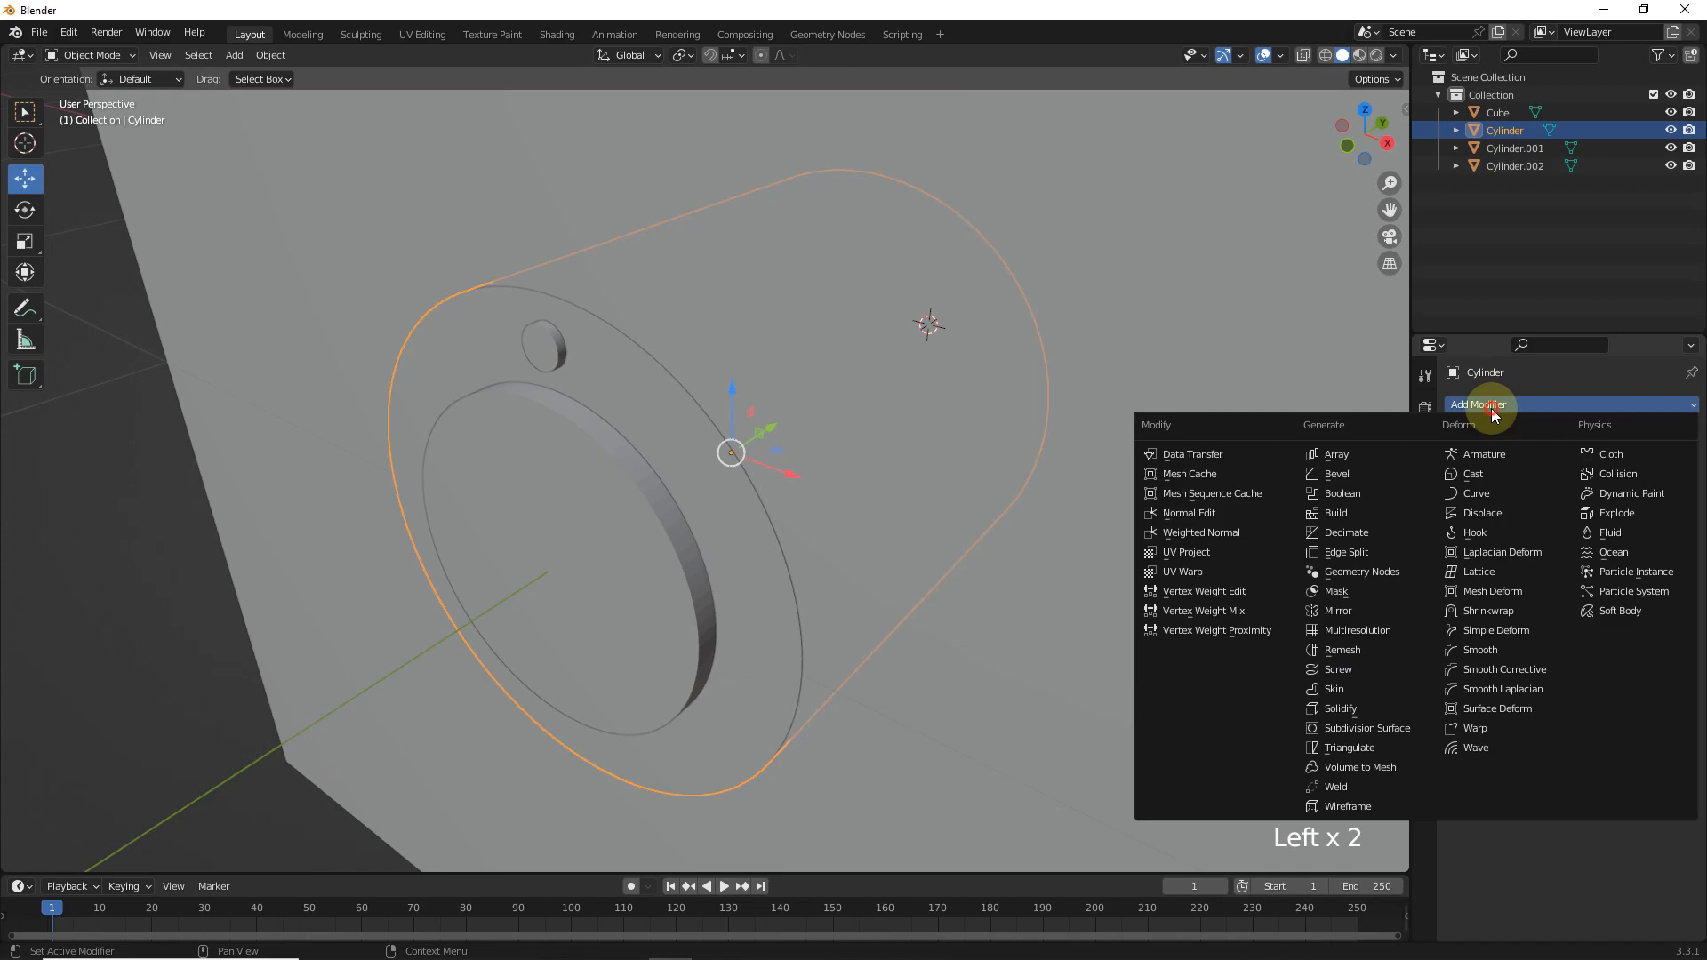
click(1376, 494)
click(1664, 505)
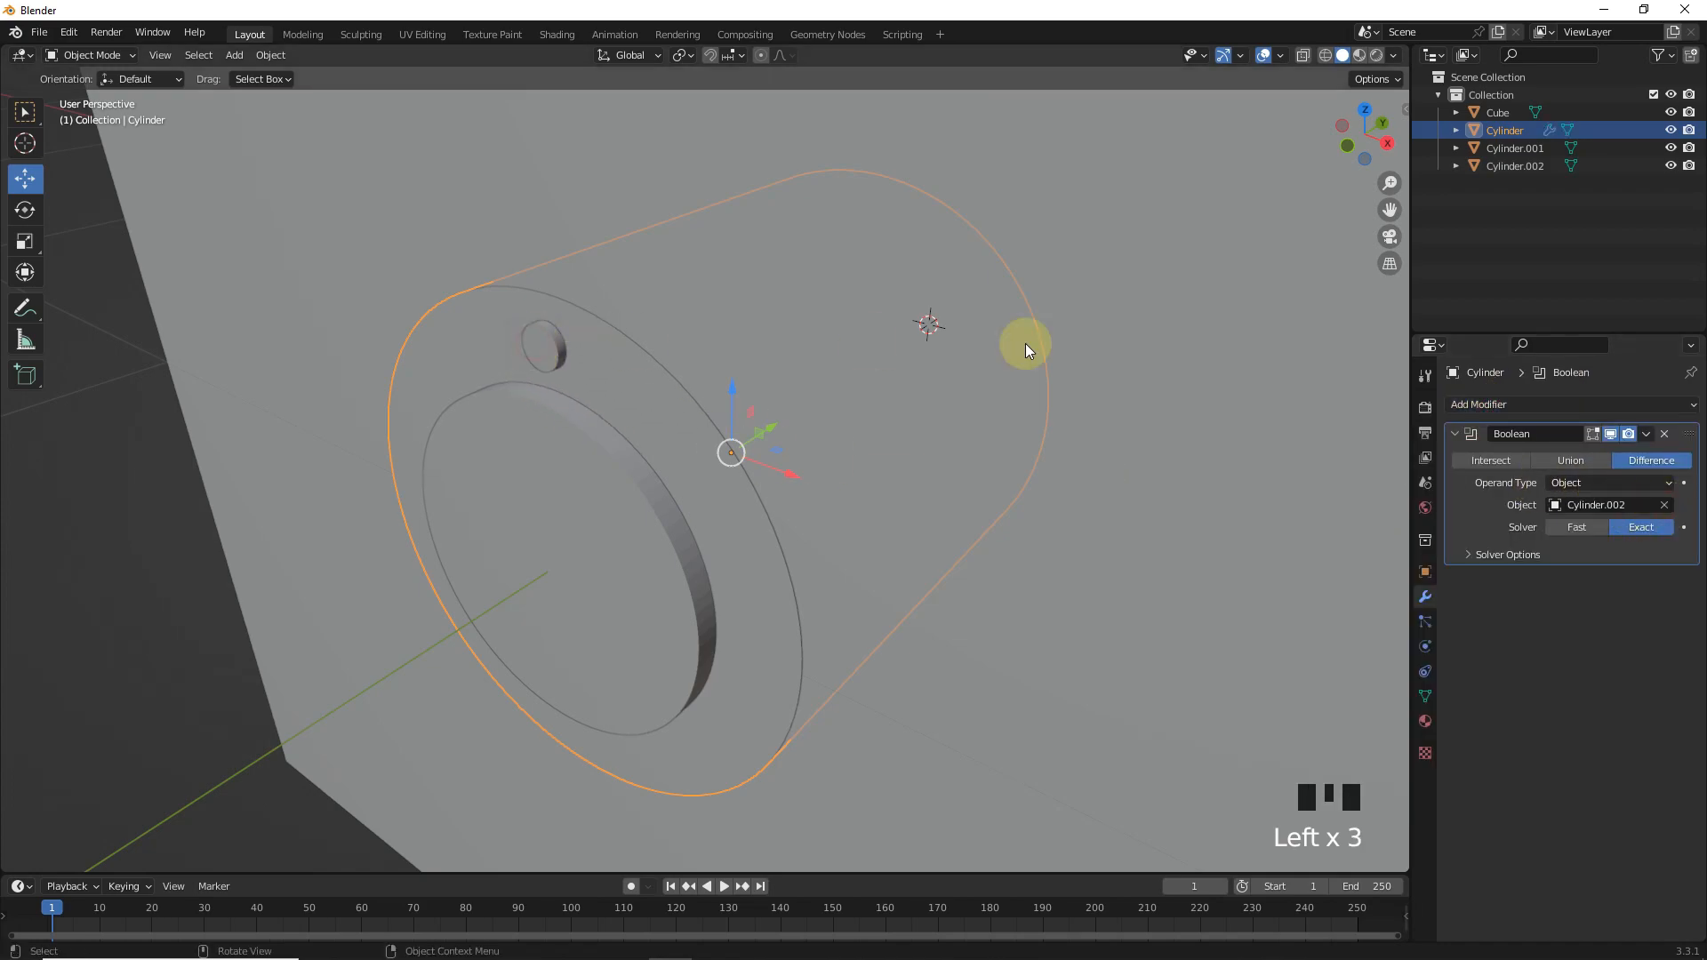
click(1645, 434)
click(1609, 450)
click(552, 344)
click(628, 316)
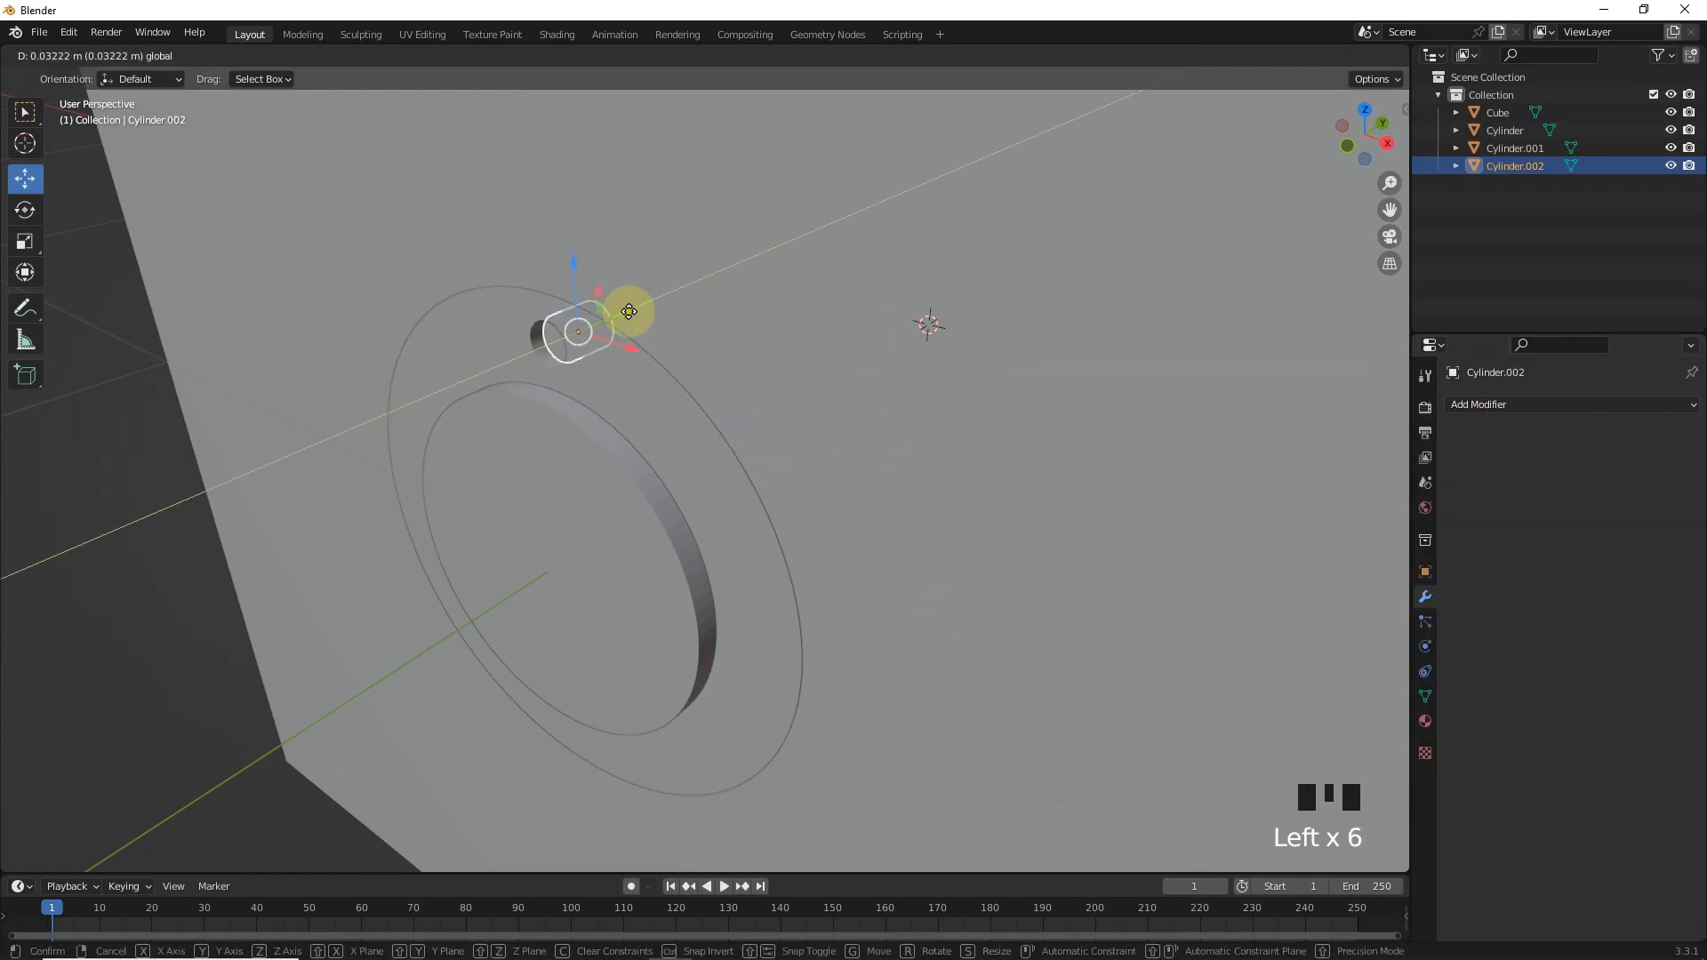
- Inset the cube's back face by about 0.1375 m in Edit Mode
scroll(877, 499, down, 6)
middle_drag(877, 499, 1006, 534)
click(815, 453)
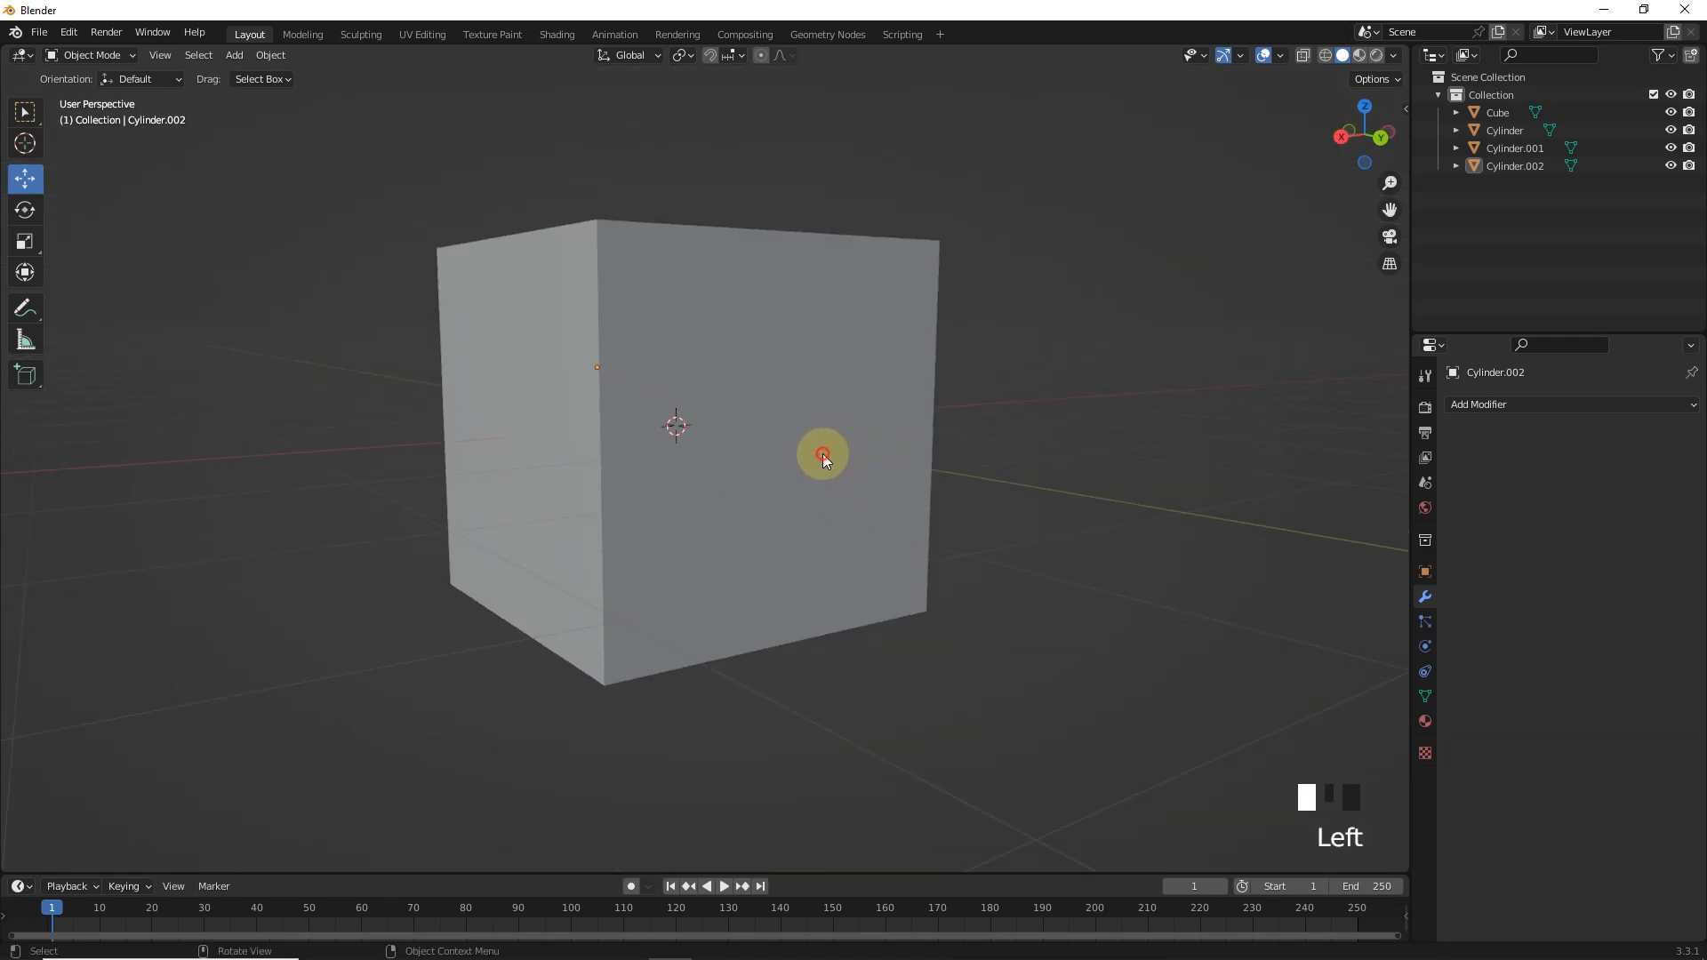
key(Tab)
click(872, 446)
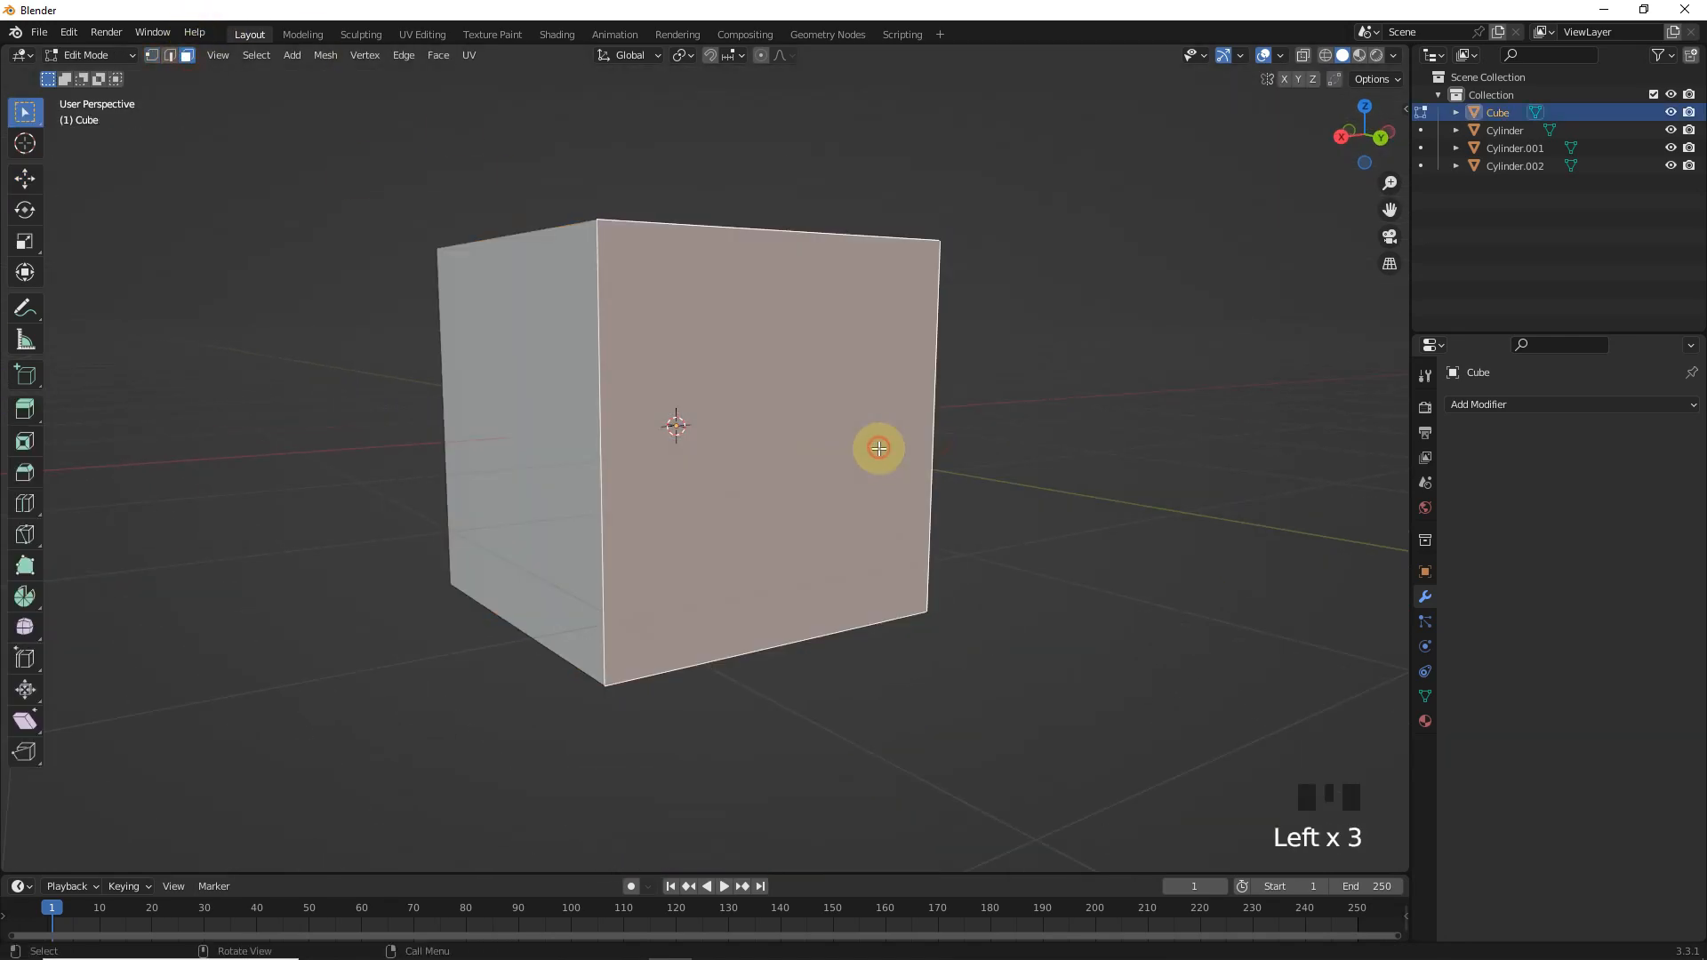
key(i)
click(1076, 457)
- Extrude the inset back face about 0.219 m inward to form a recess
middle_drag(1075, 457, 1082, 495)
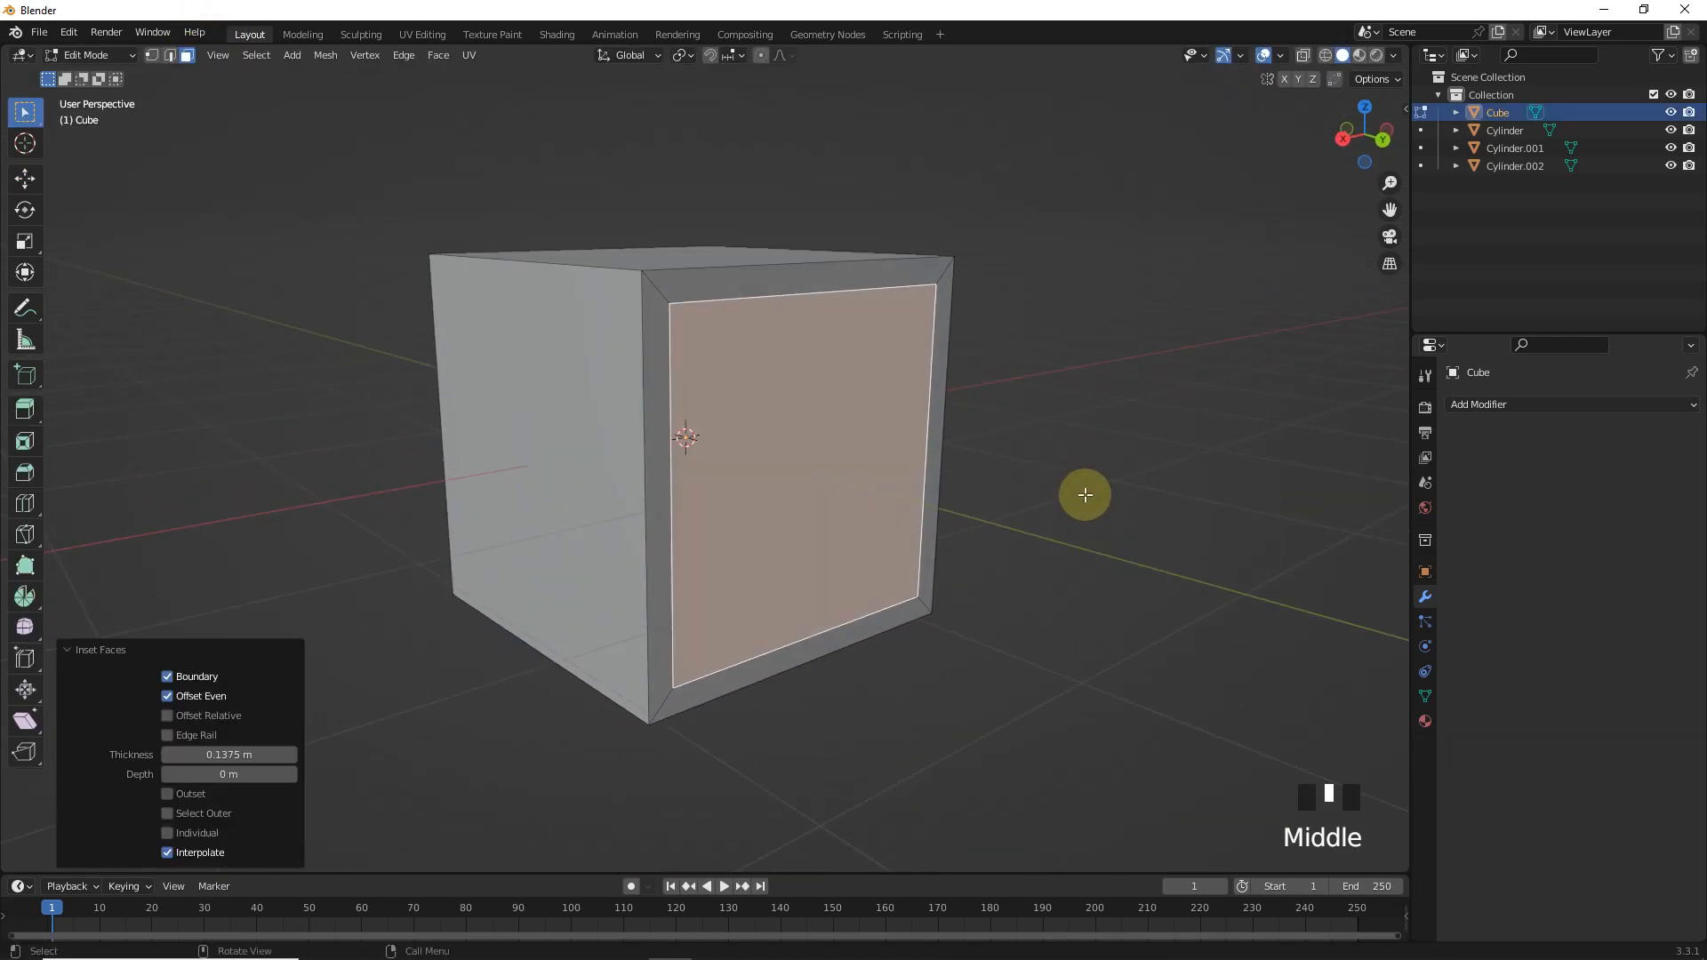
key(e)
click(1057, 483)
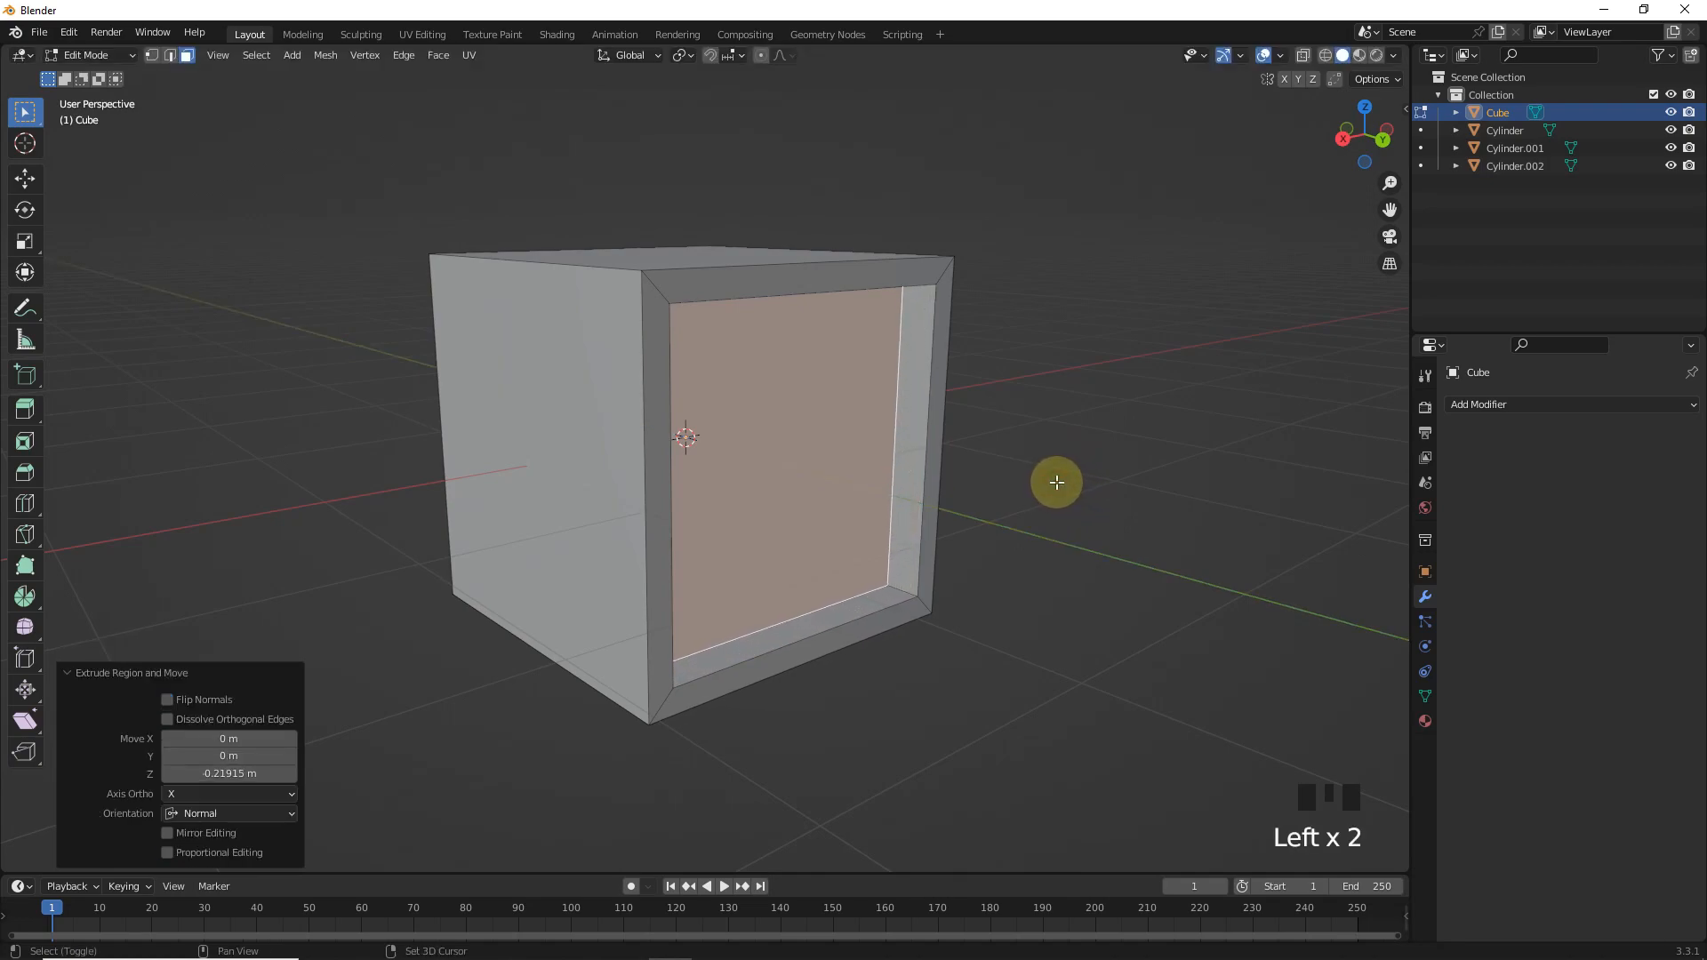
- Duplicate the recessed back face in place, separate the copy into its own object, and select that object
key(shift+d)
right_click(1132, 514)
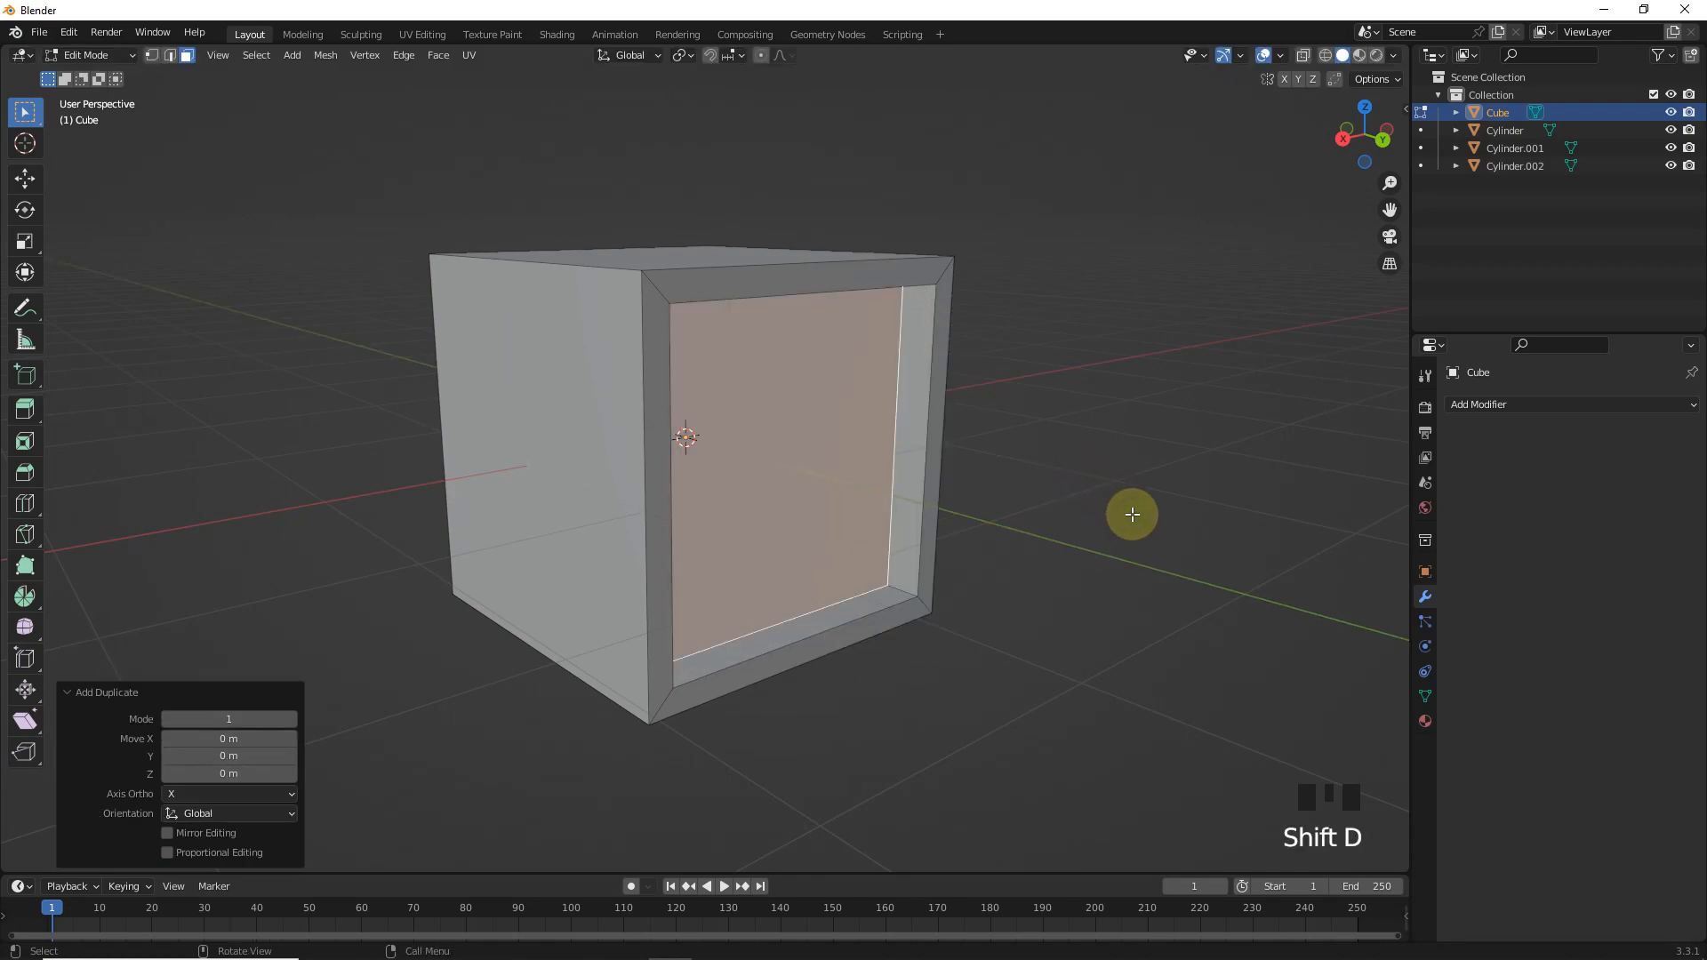
key(p)
click(1133, 514)
key(Tab)
click(839, 457)
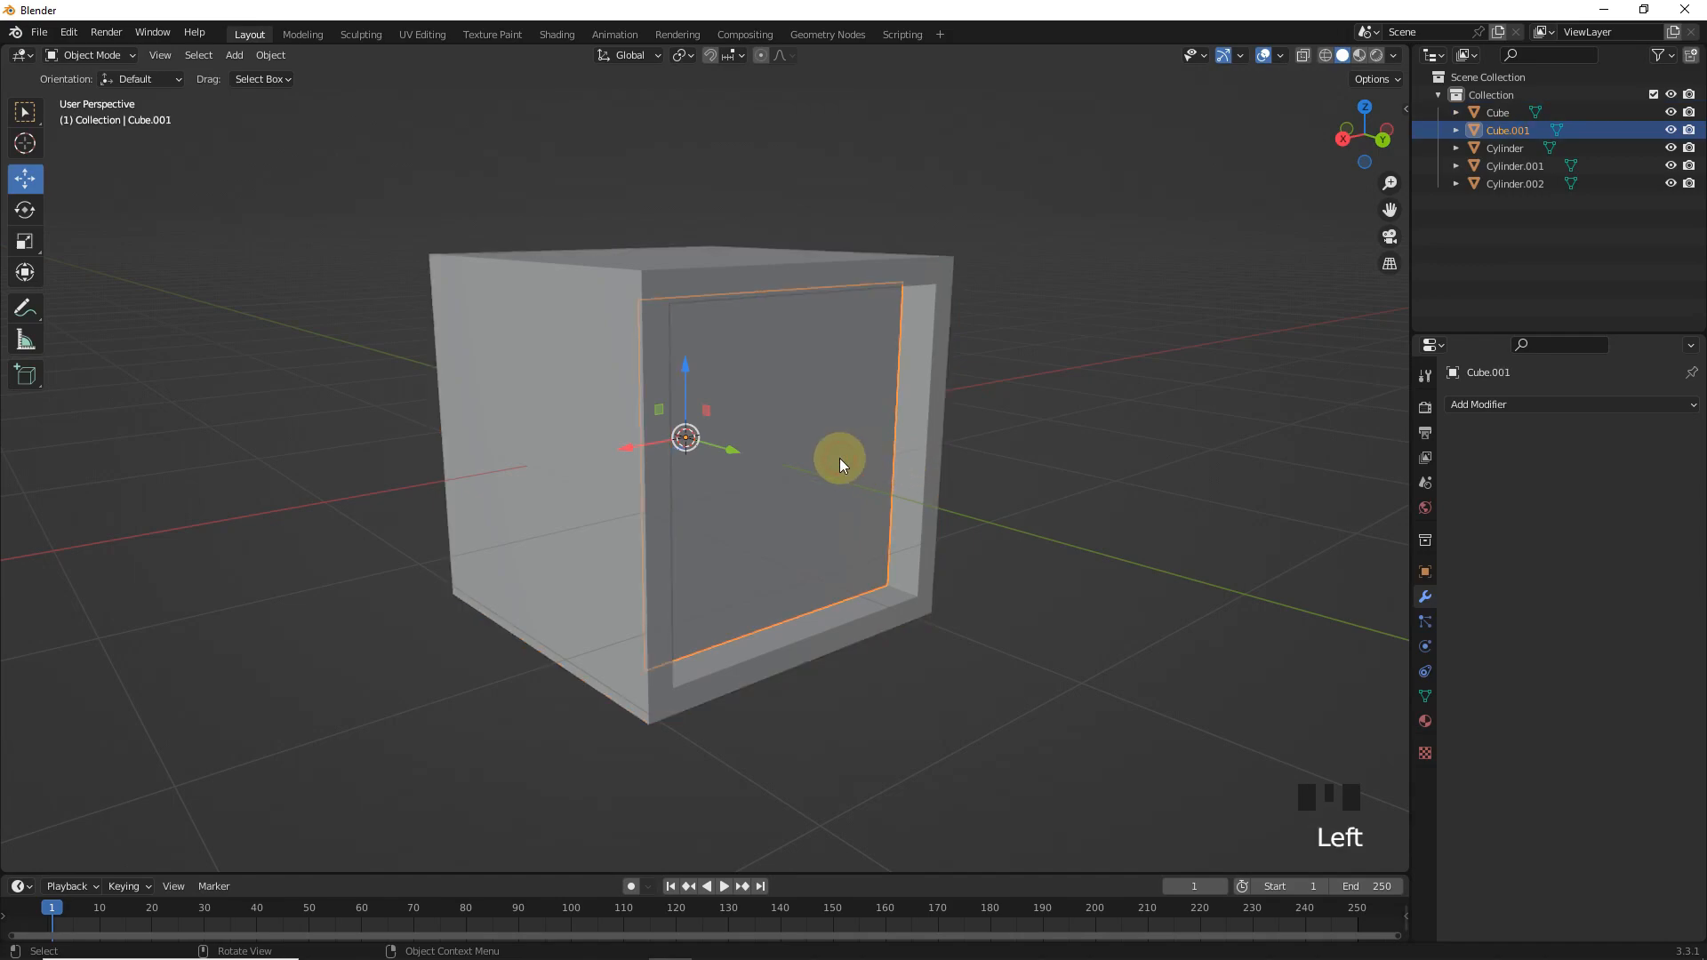
- Extrude the separated face outward about 0.218 m to form a back panel that fills the recess
key(Tab)
scroll(952, 462, up, 2)
scroll(1197, 514, down, 1)
key(e)
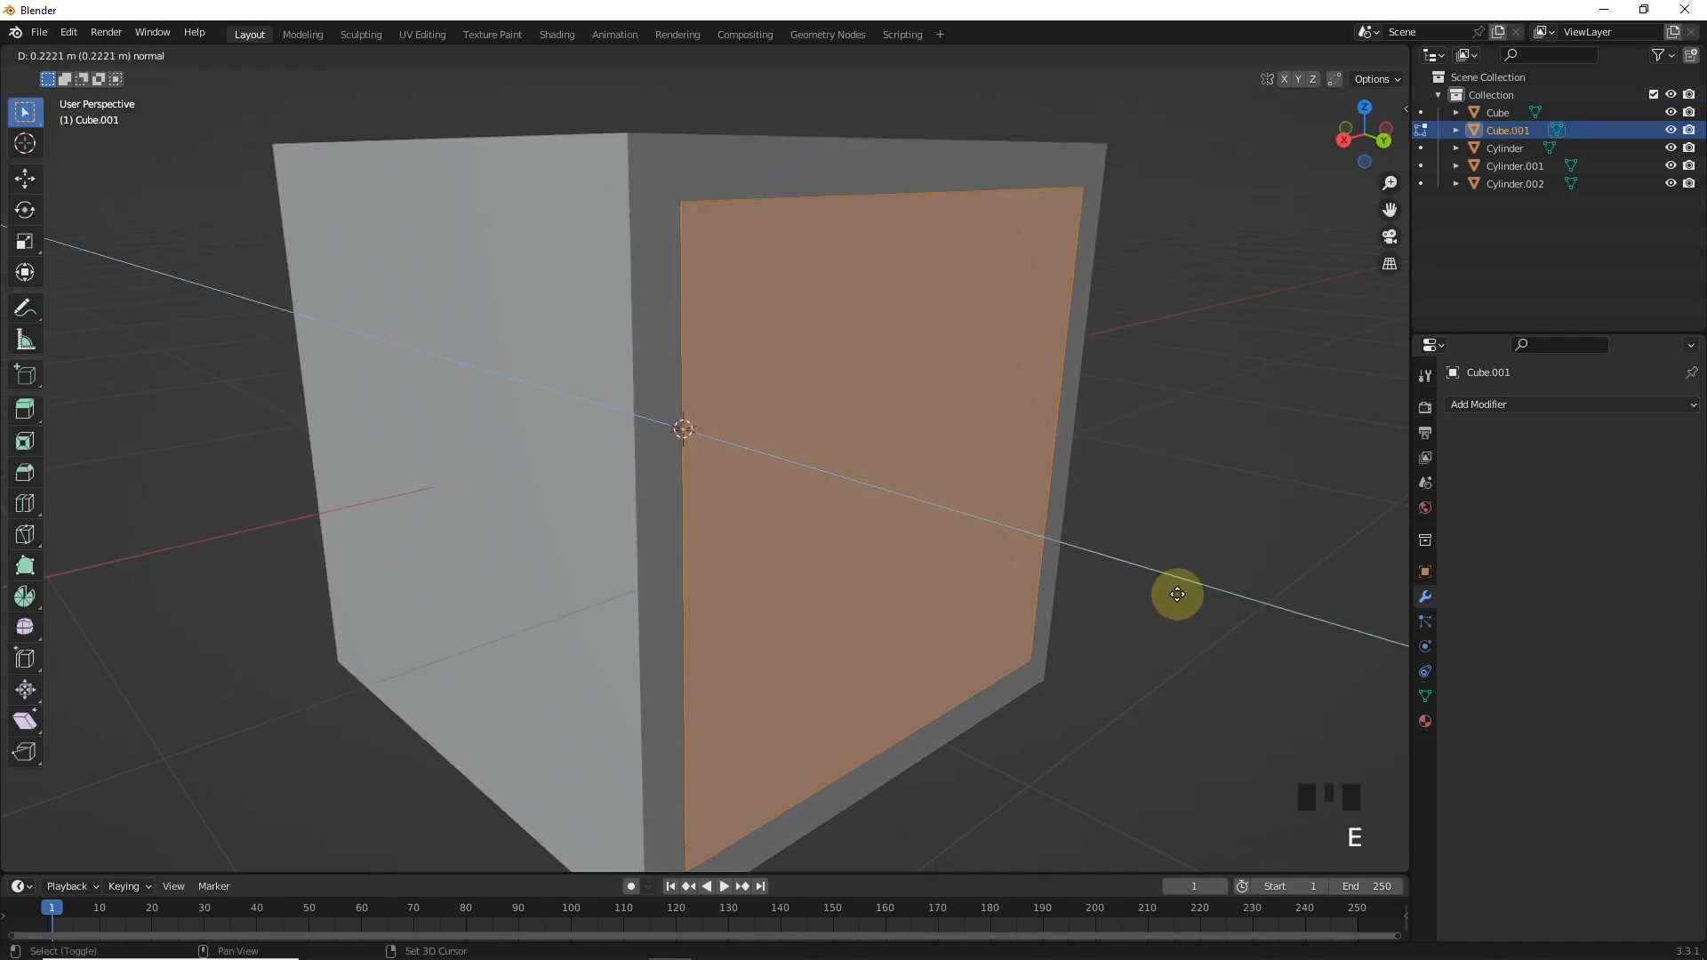
click(1160, 590)
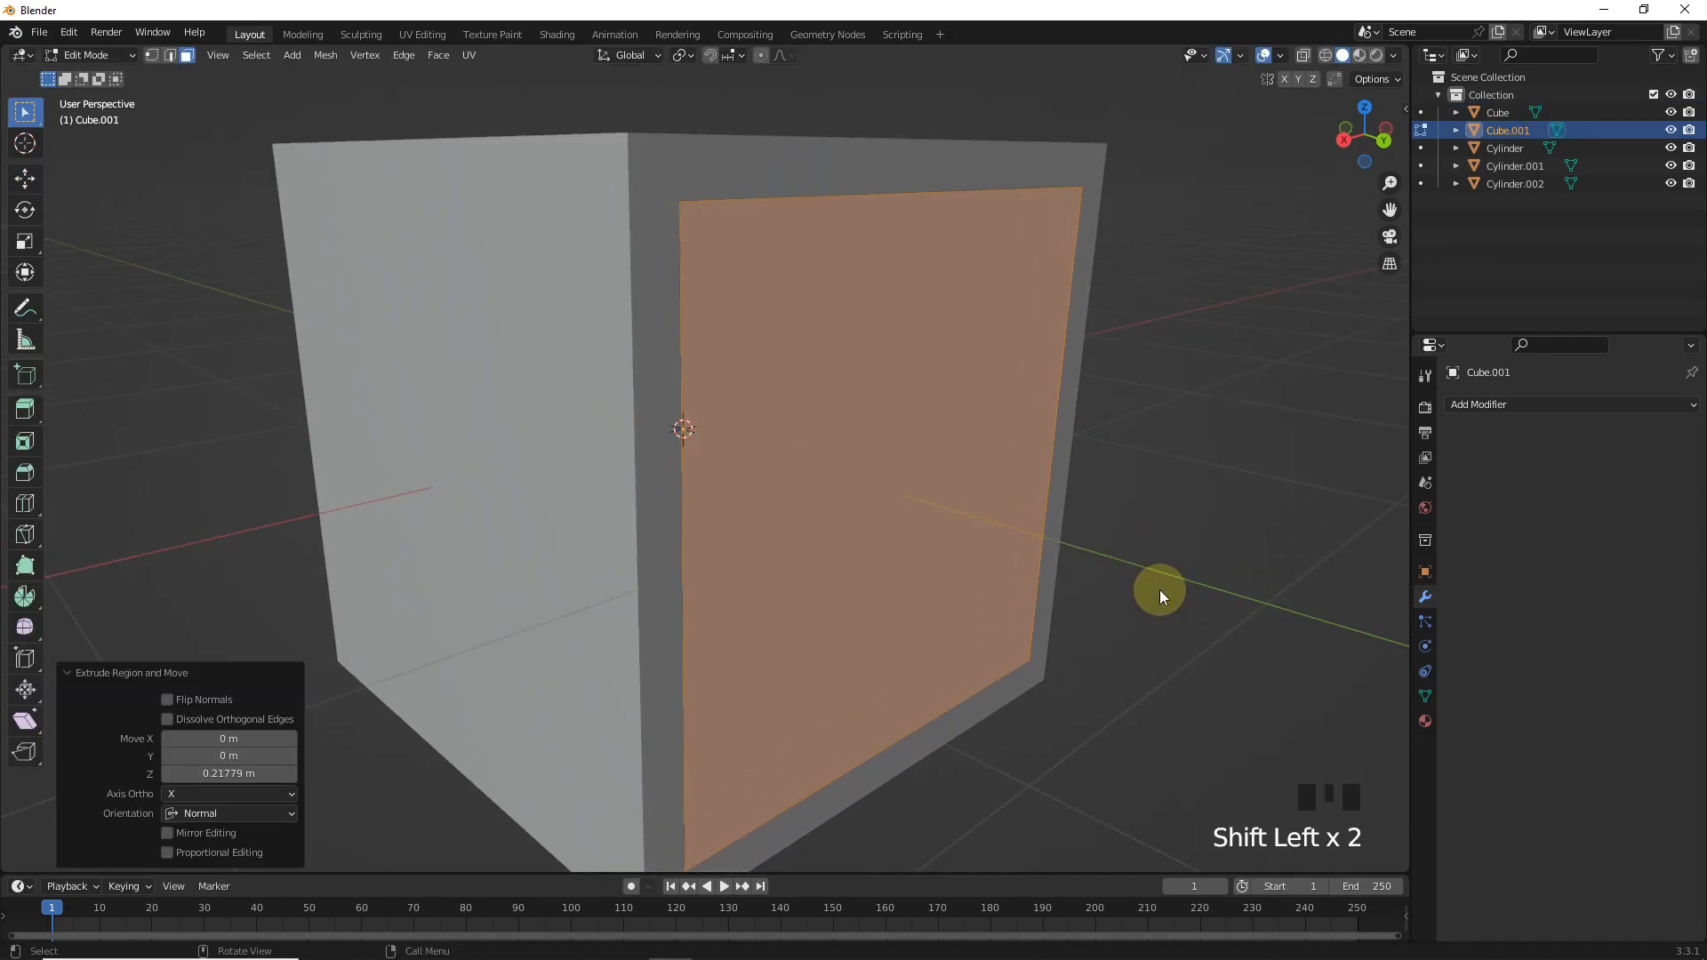
key(Tab)
- Add a cylinder with 64 vertices in the back view and rotate it 90° about the X axis
middle_drag(1159, 590, 1005, 548)
key(ctrl+KP_1)
key(shift+a)
mouse_move(882, 377)
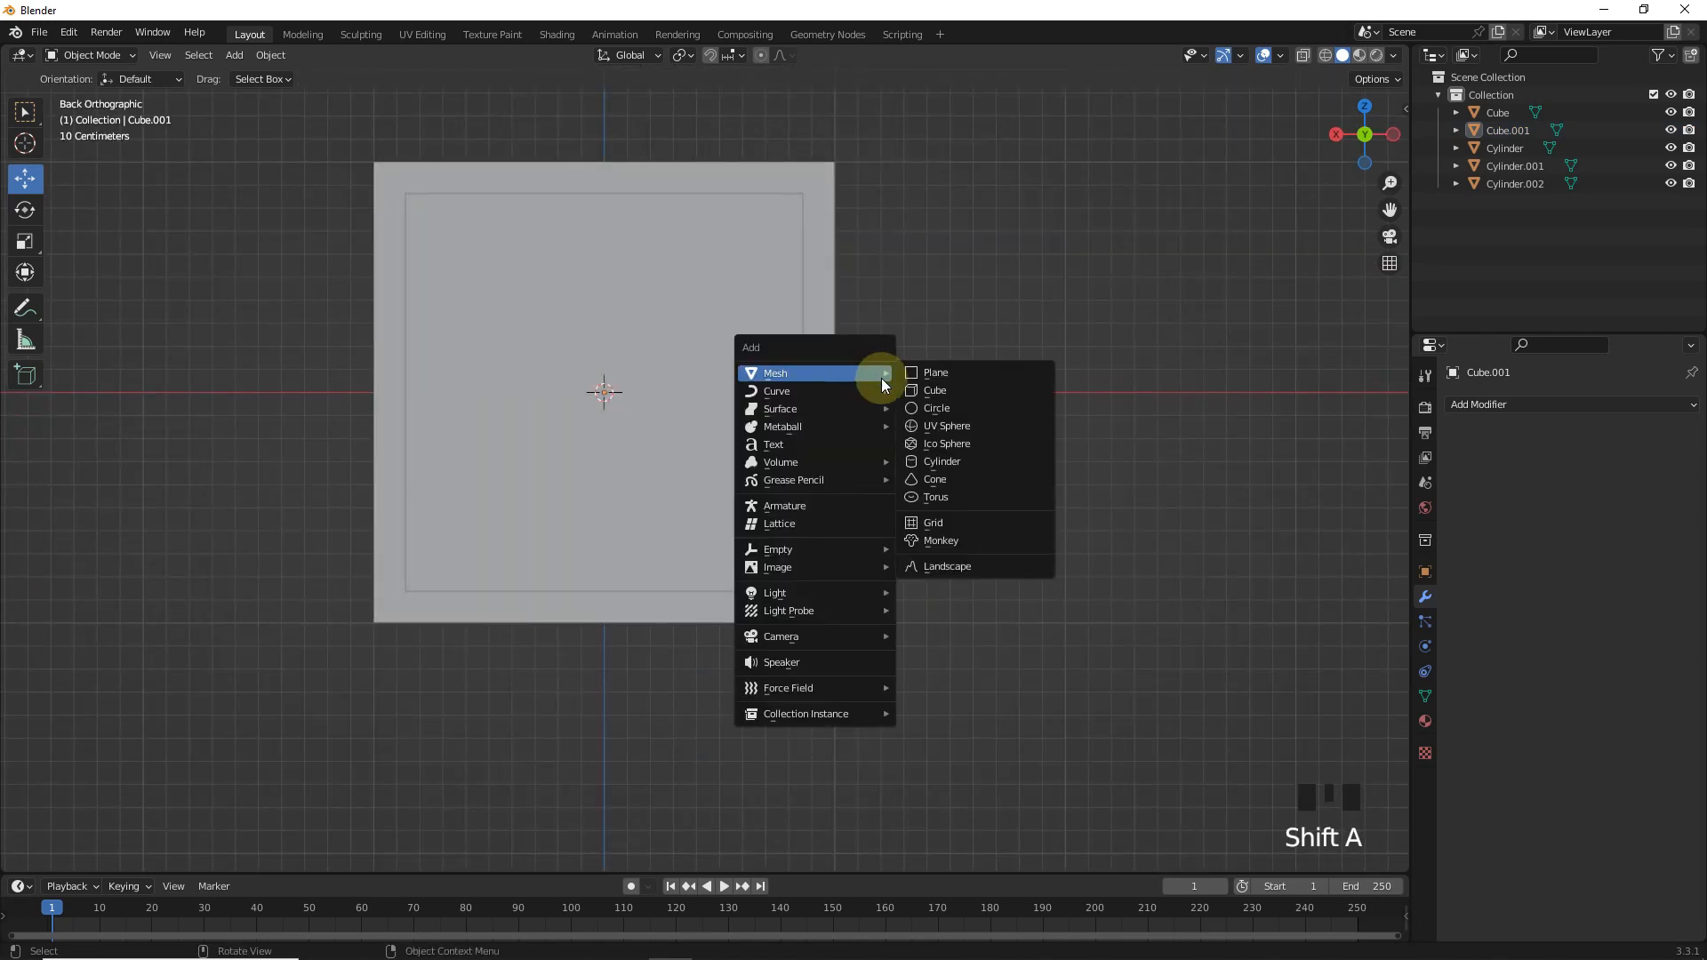
click(949, 459)
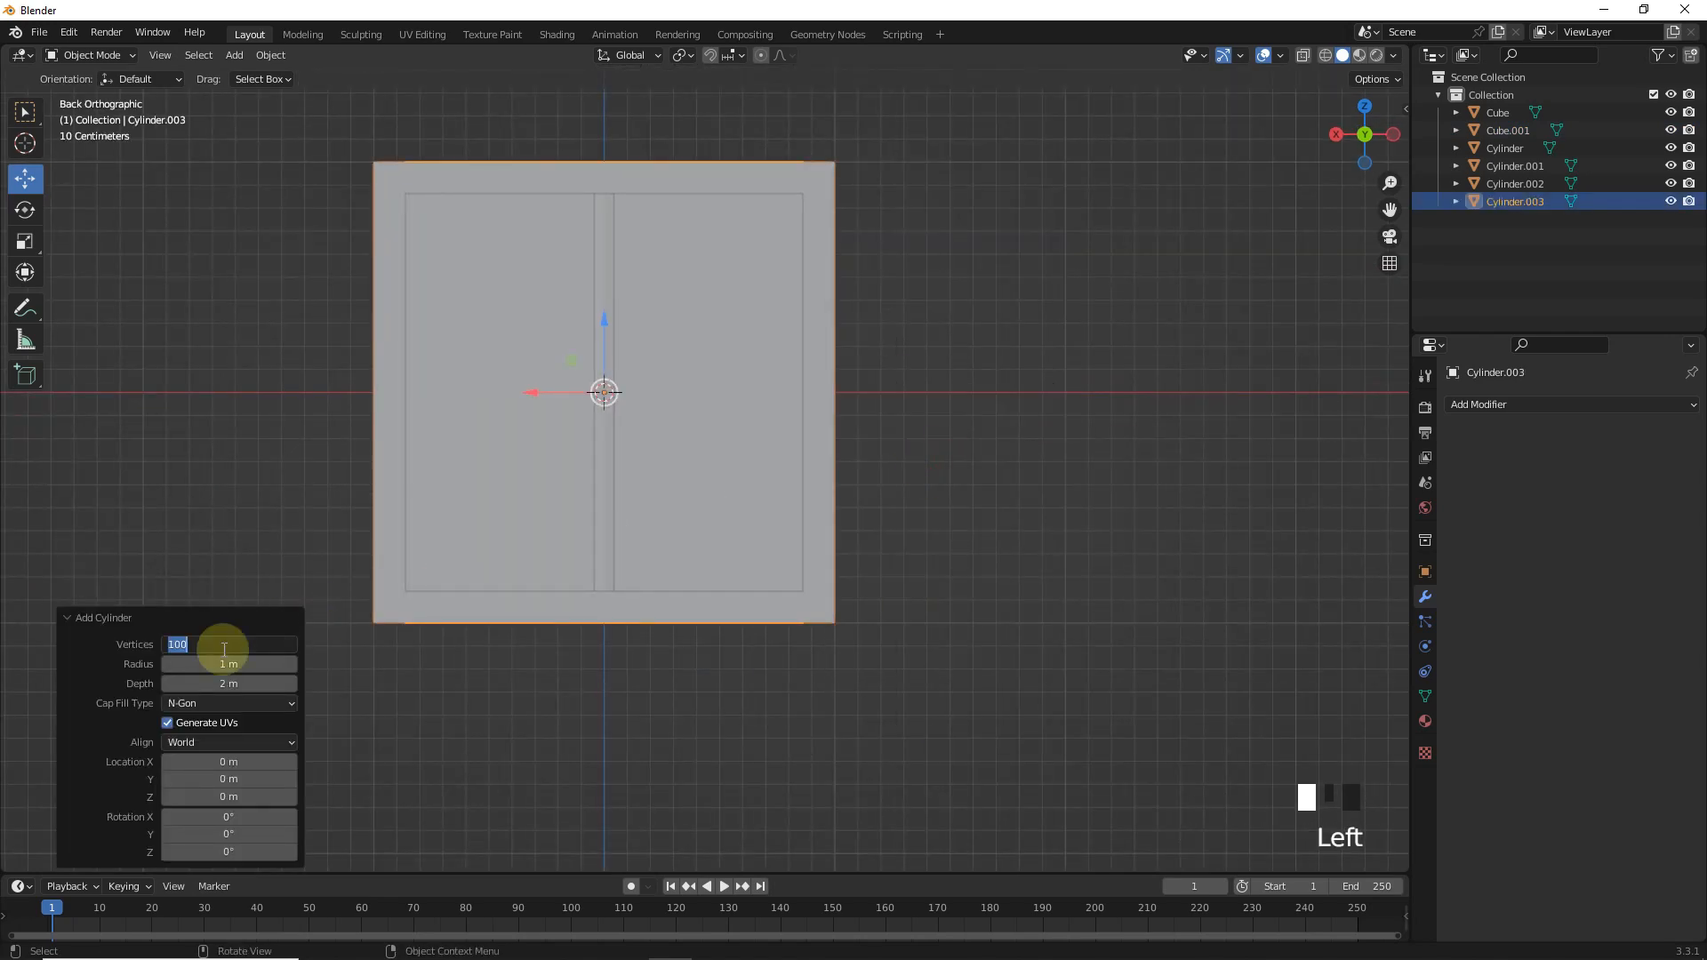
text(r)
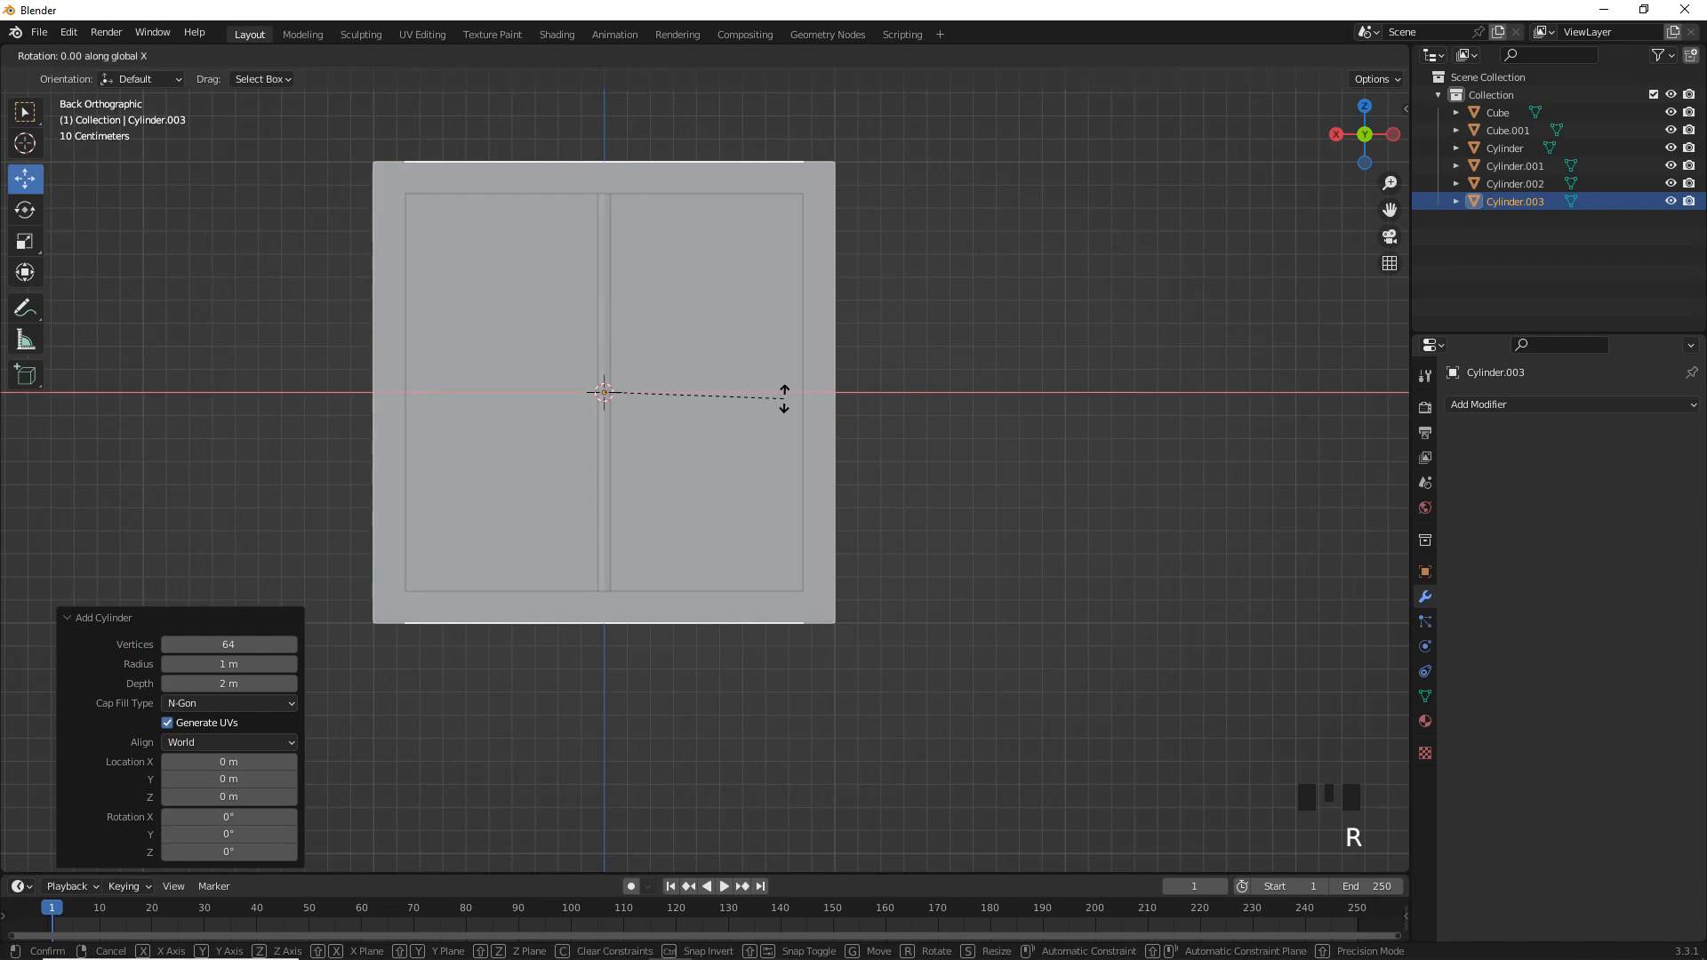
text(90)
click(785, 398)
- Scale the new cylinder's mesh to about 0.069 and move it about 0.731 m in X and 0.727 m in Z, onto the panel's corner
scroll(935, 356, up, 2)
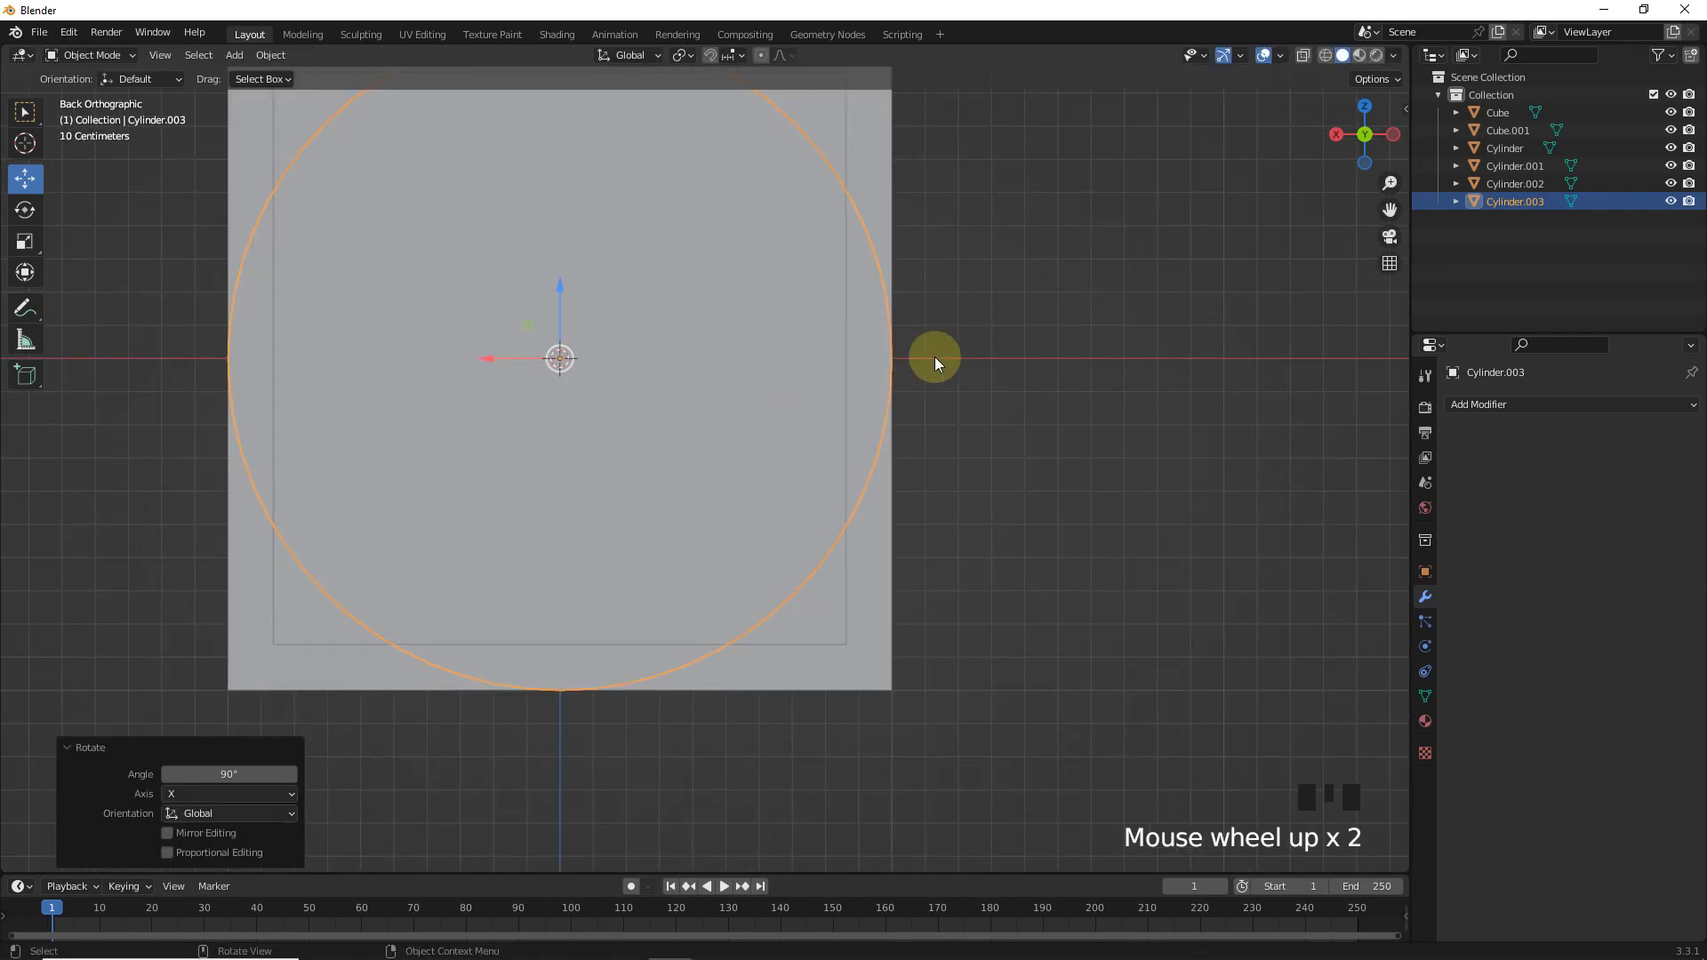
shift+middle_drag(936, 356, 1065, 434)
key(Tab)
click(1324, 55)
key(s)
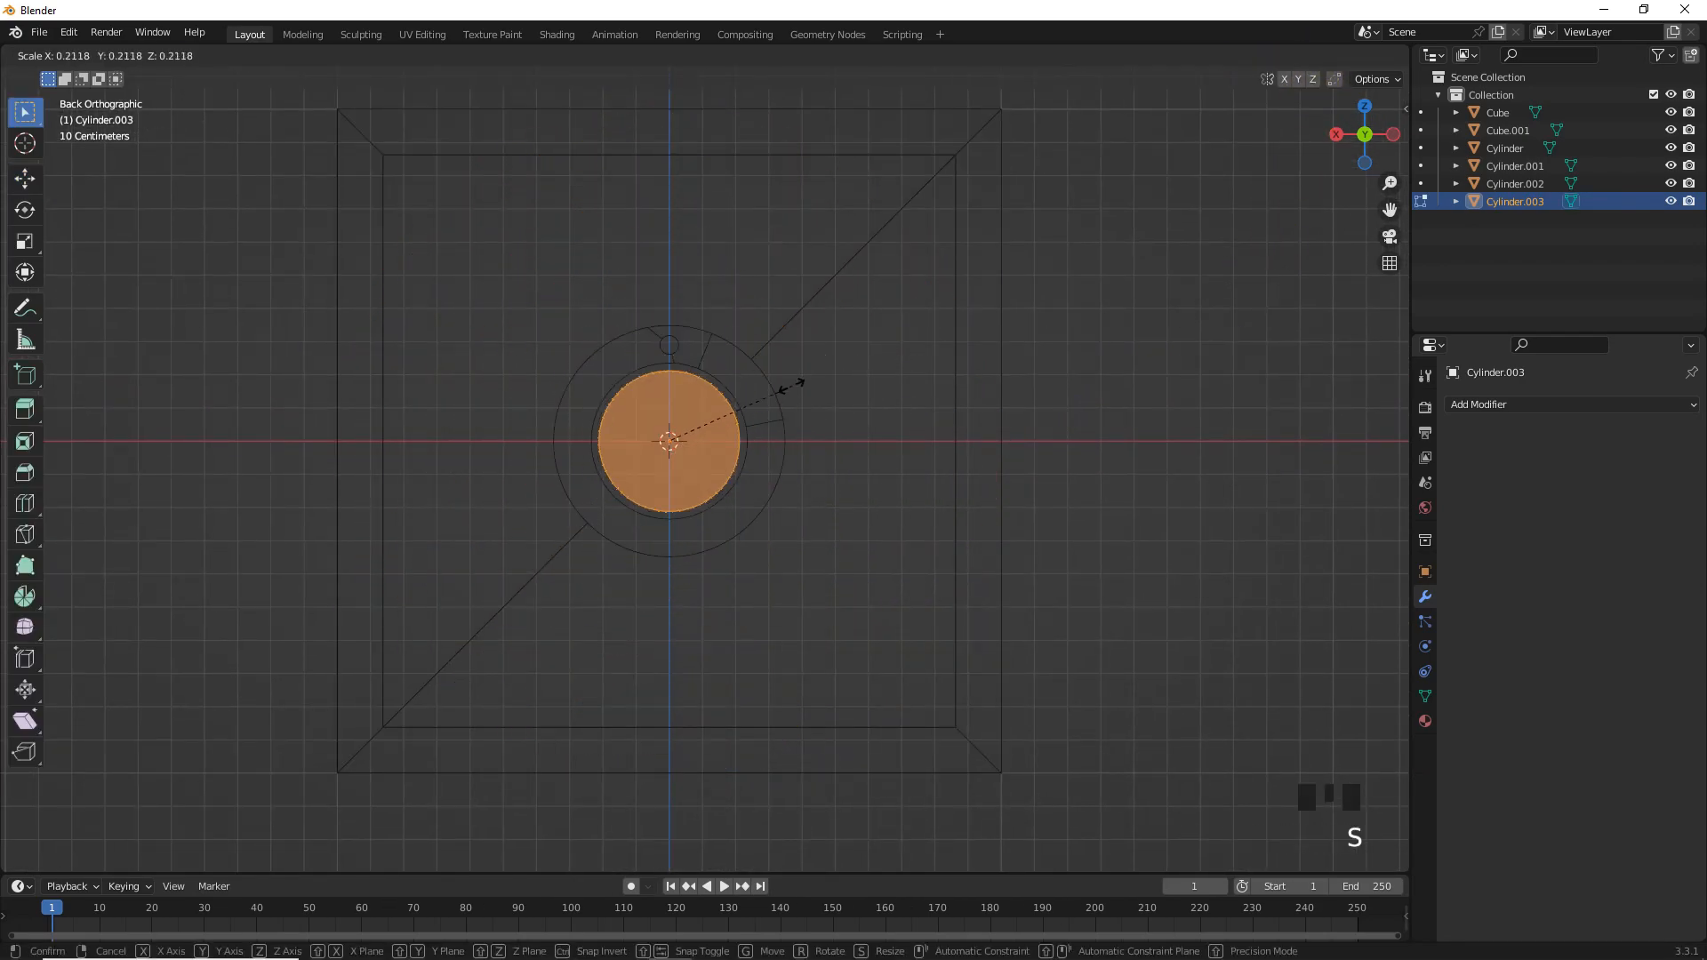
click(711, 449)
key(g)
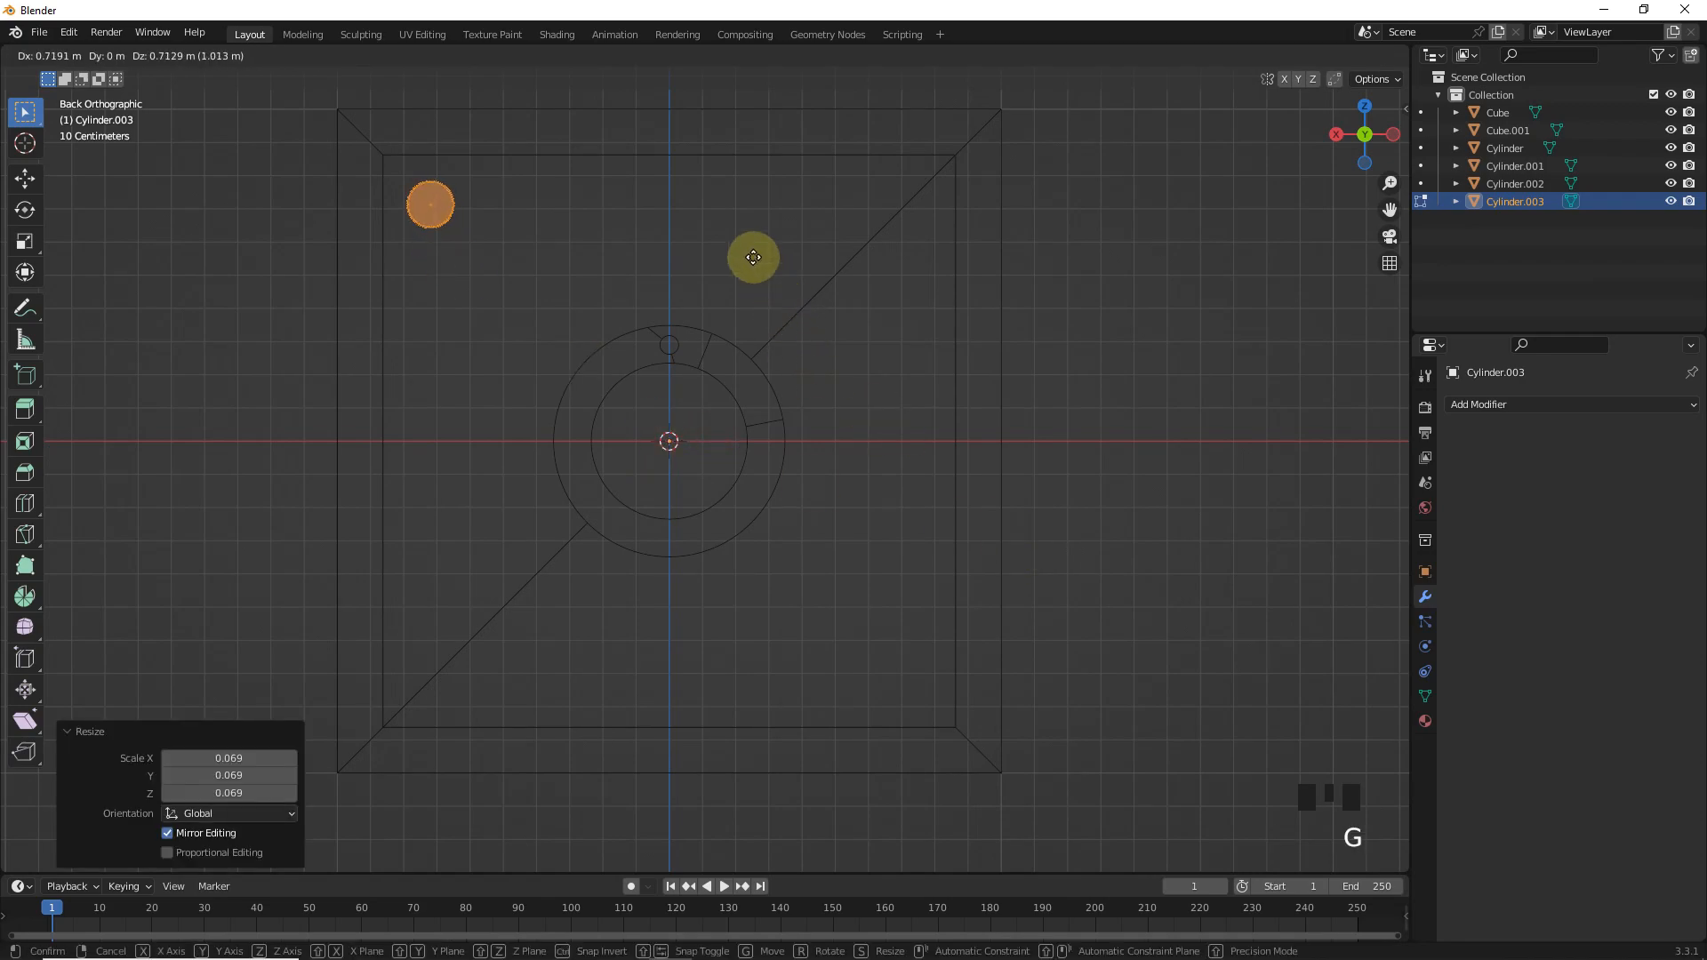
click(720, 218)
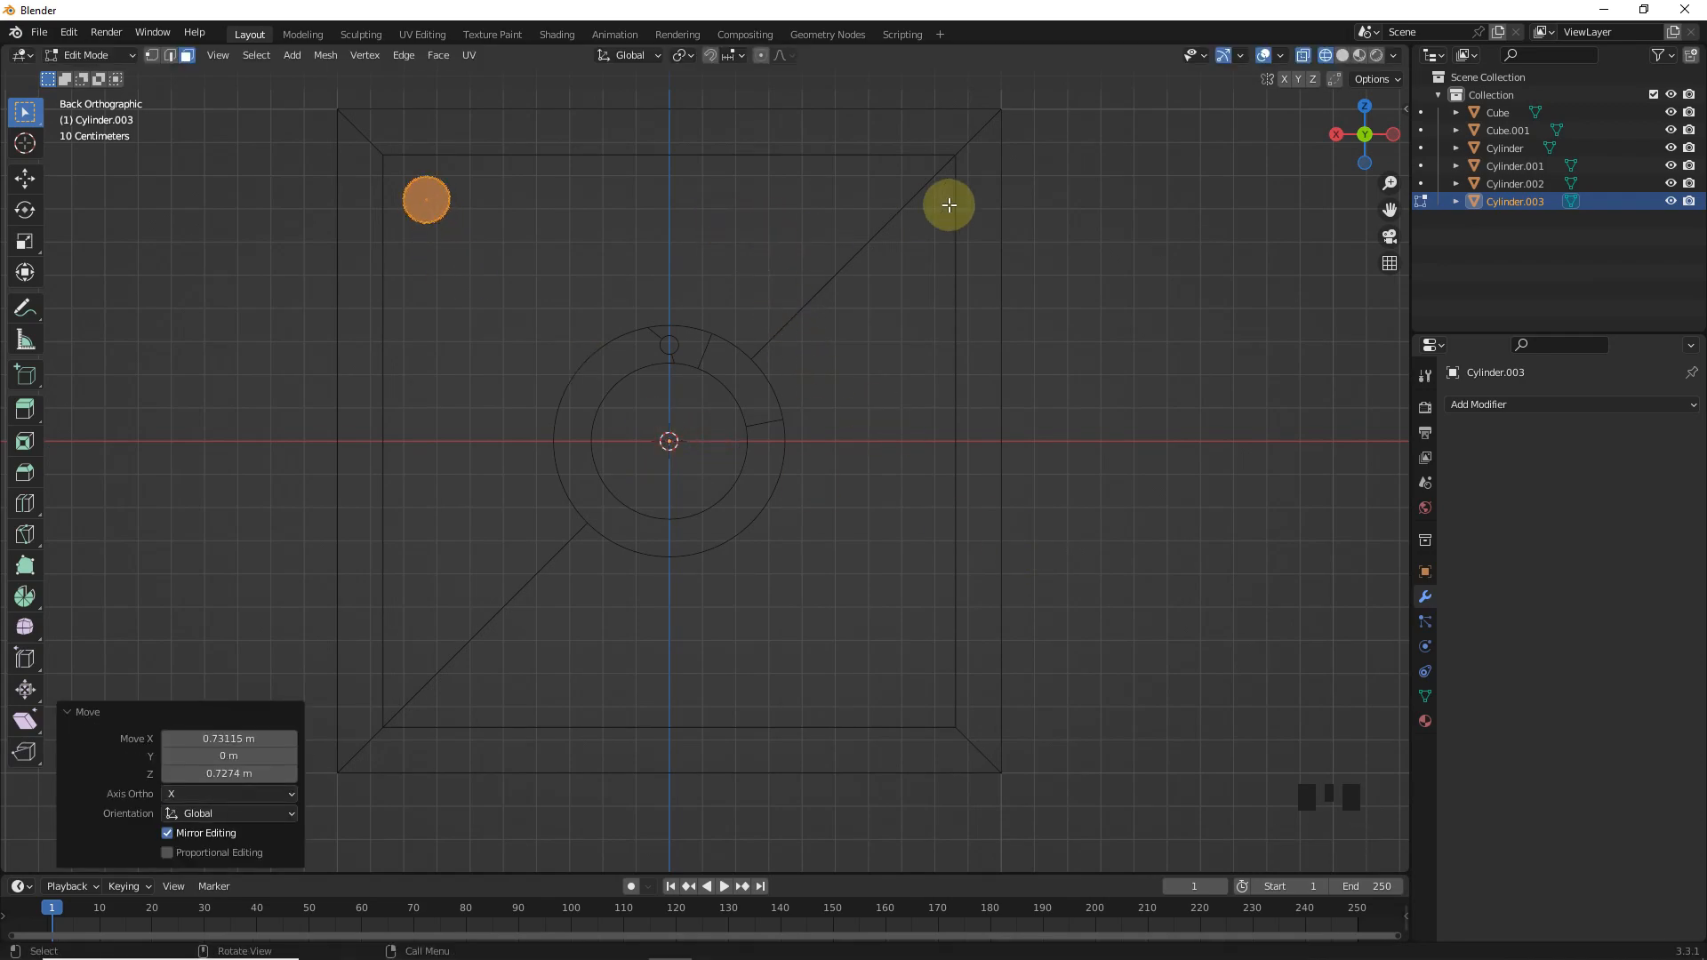
- Restore solid shading and move the small corner cylinder about 0.948 m along Y to the back panel in Object Mode
click(1342, 55)
mouse_move(918, 304)
middle_down()
mouse_move(995, 344)
mouse_move(872, 488)
middle_up()
key(Tab)
drag(801, 498, 987, 534)
- Add a Mirror modifier on the X and Y axes to repeat the small cylinder at all four panel corners
shift+middle_drag(987, 468, 883, 385)
scroll(884, 386, up, 2)
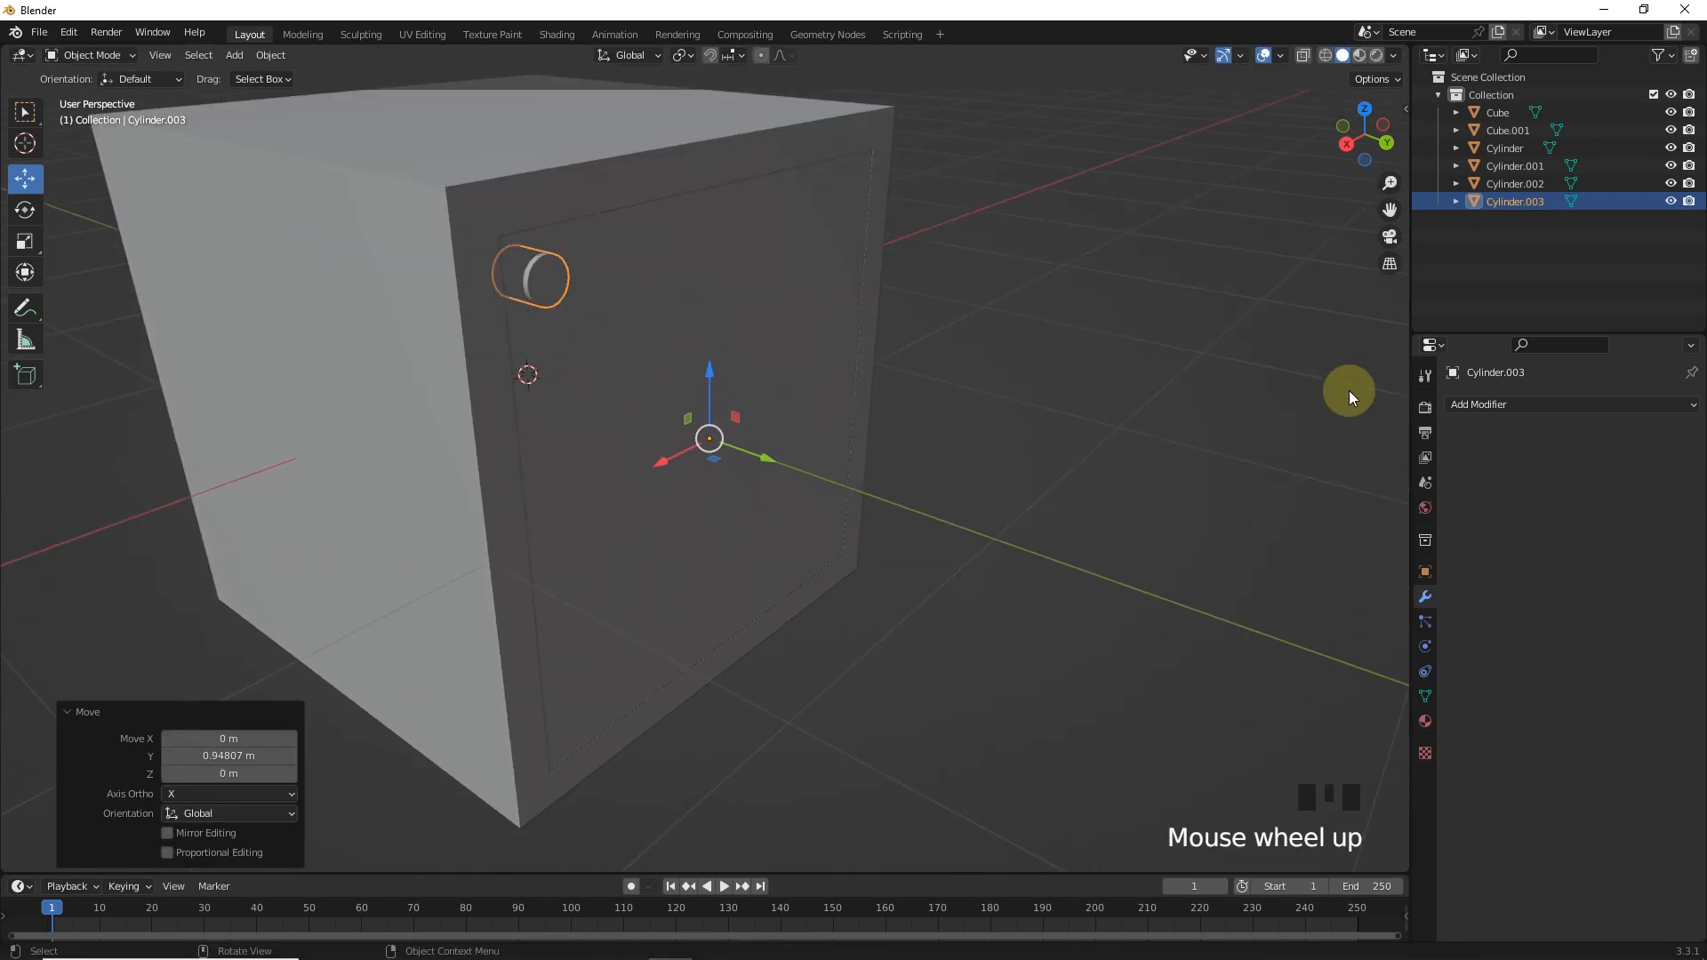
click(1479, 405)
click(1380, 610)
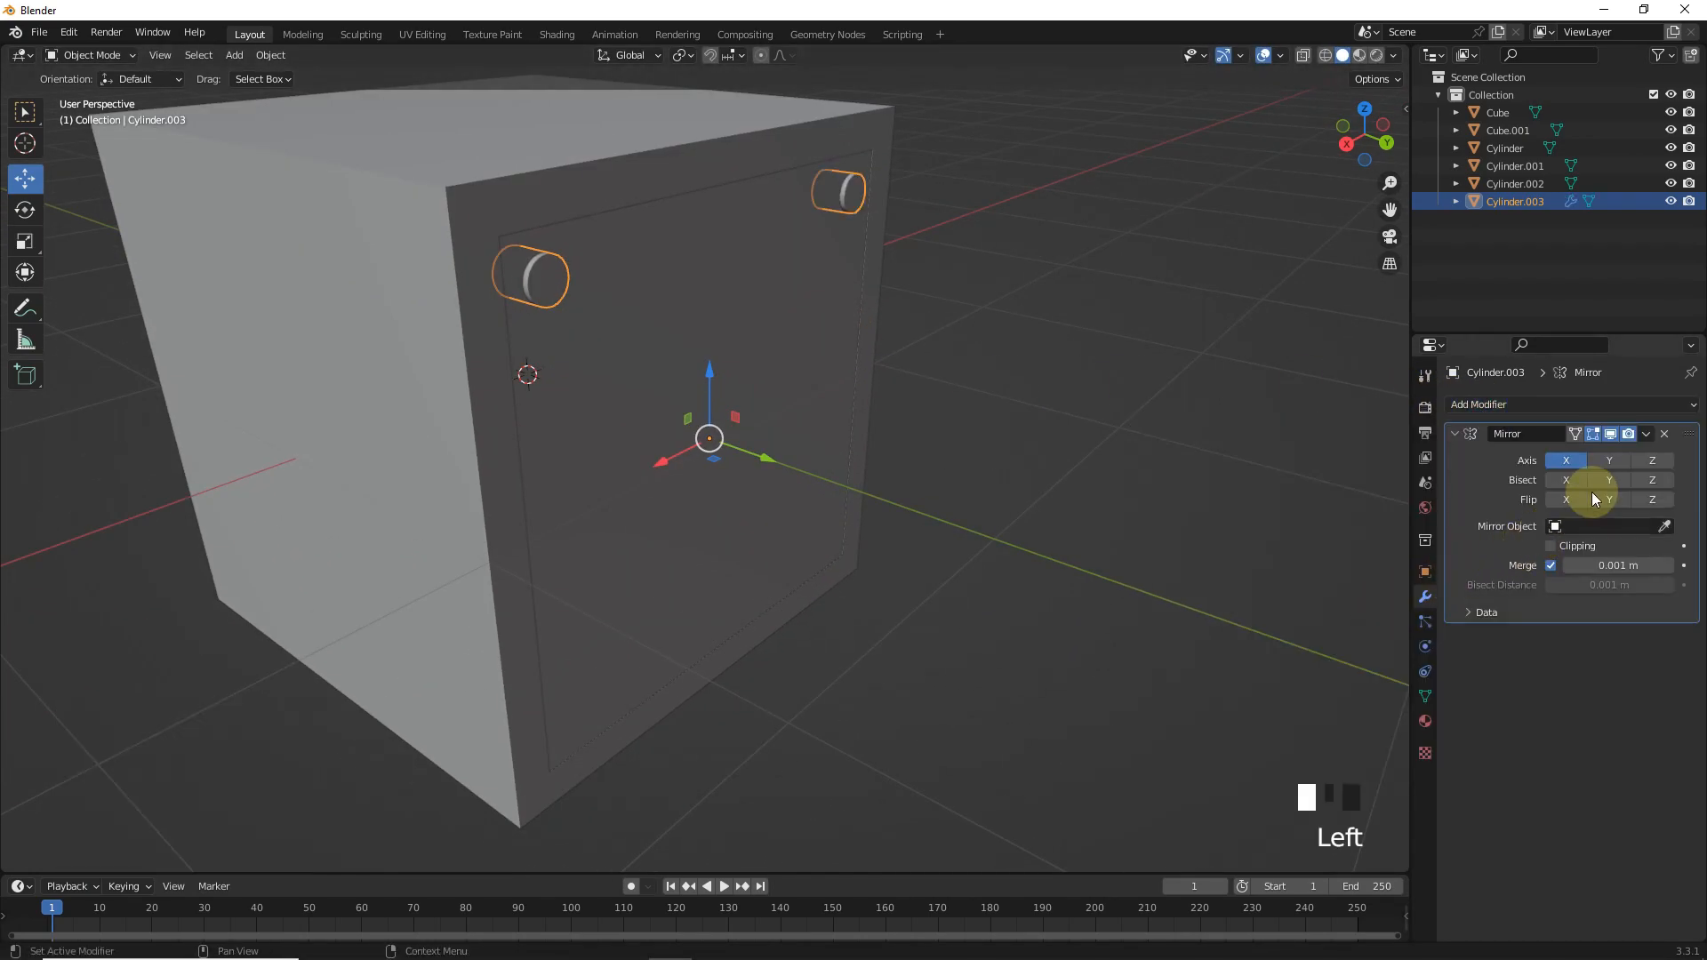
click(1603, 461)
- Subtract Cylinder.003 from the back panel with a Boolean Difference modifier and apply the modifier
click(766, 304)
click(1519, 404)
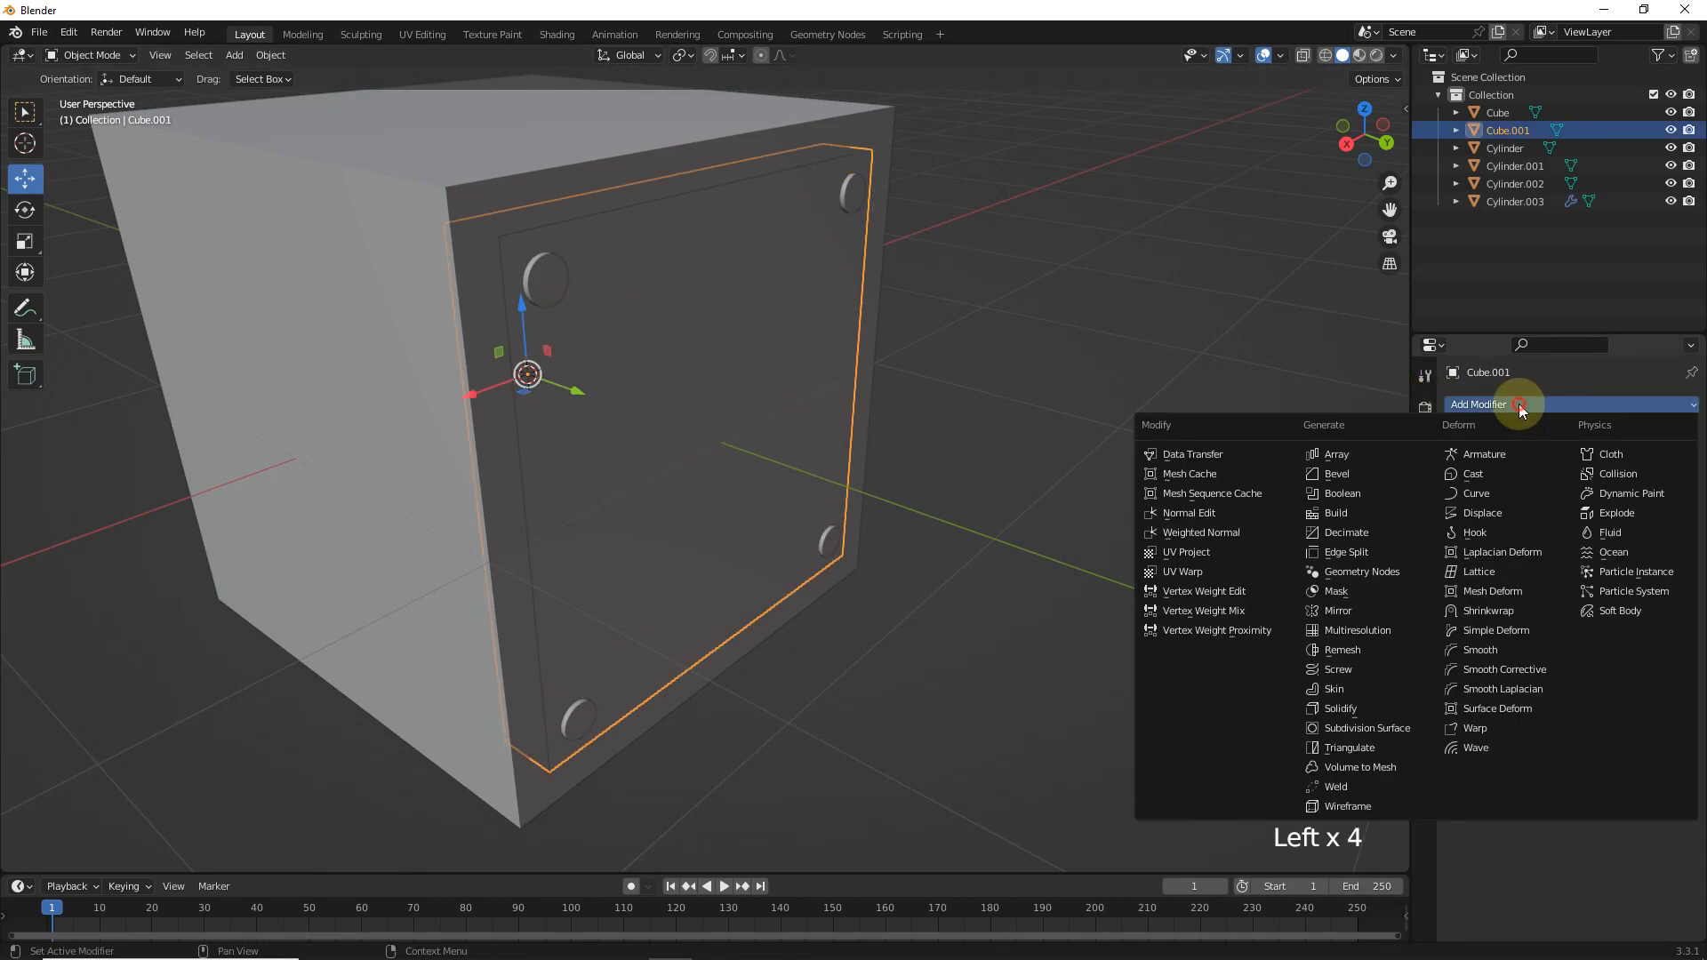
click(1391, 493)
click(586, 277)
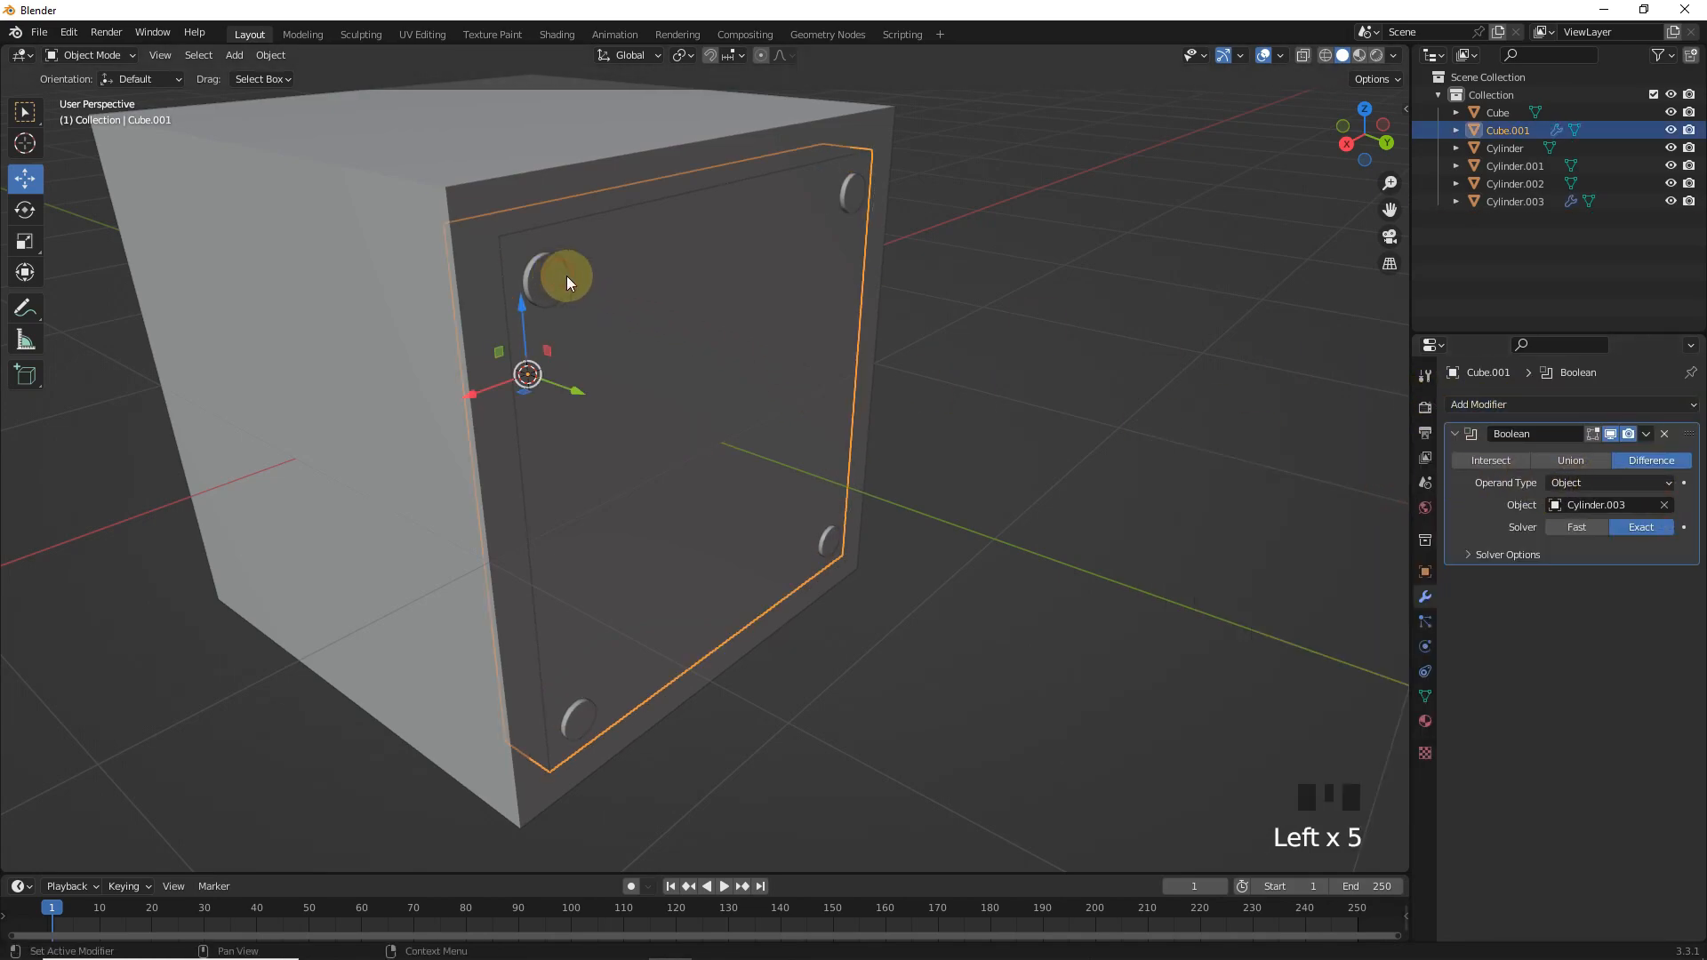
drag(1646, 433, 1638, 449)
- Shift the corner cylinder's outer face slightly inward along Y and inset it by about 0.0335 m
click(638, 409)
key(Tab)
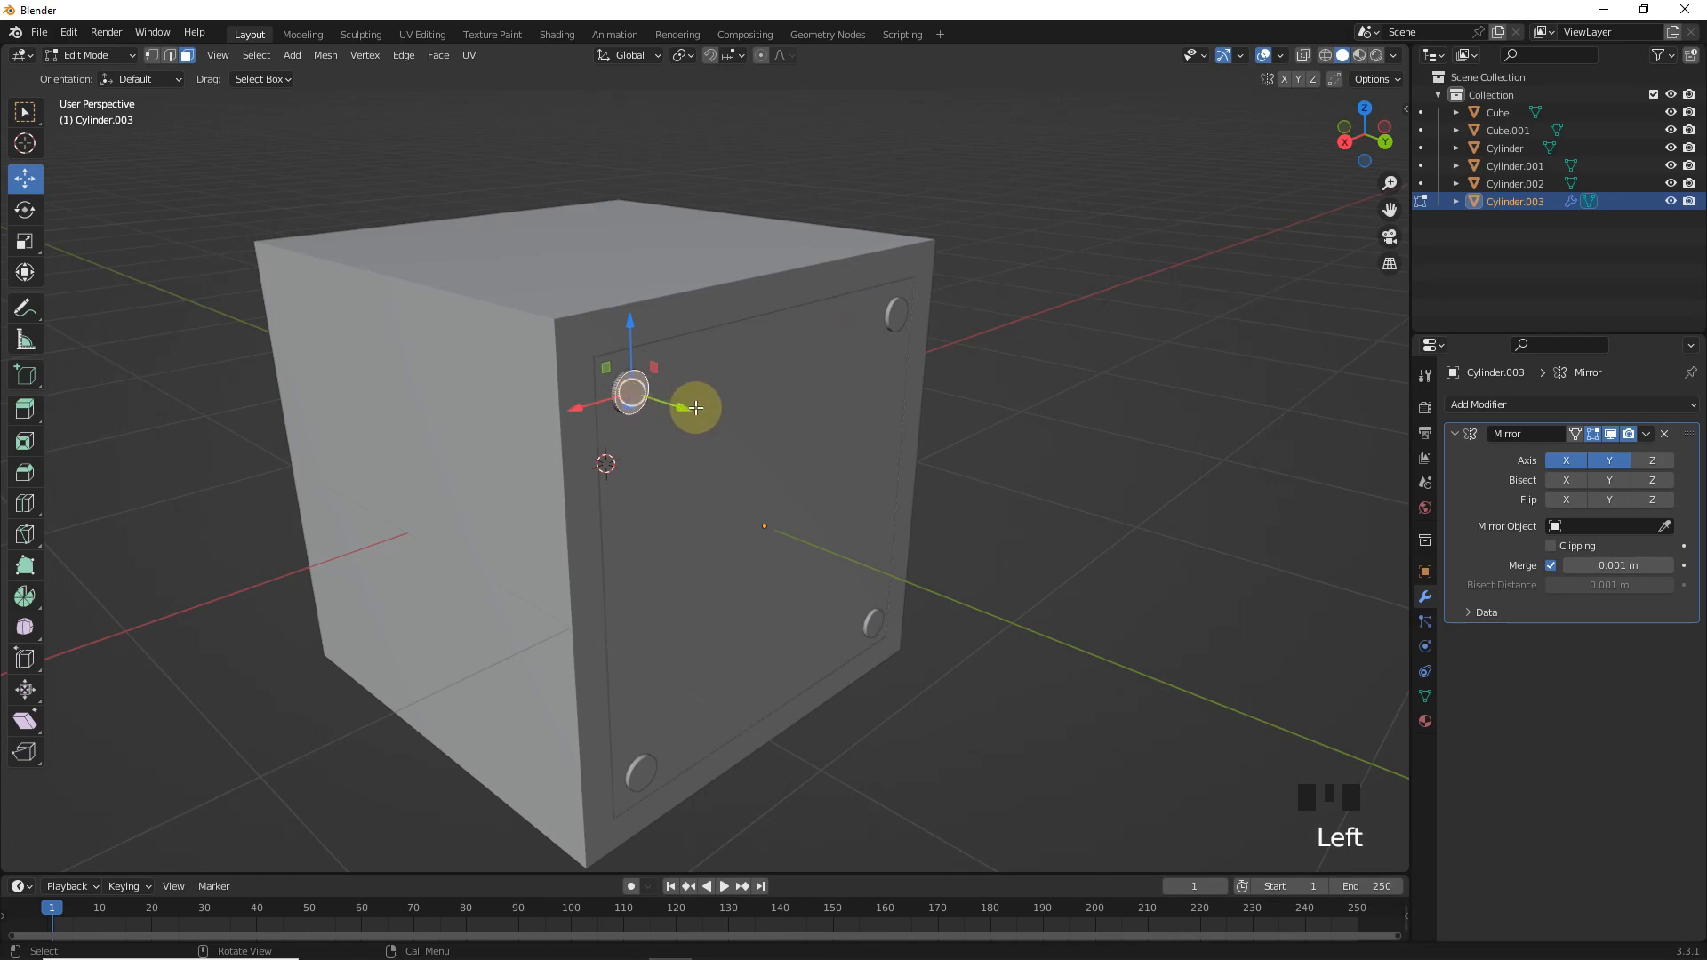
key(KP_Decimal)
drag(750, 488, 717, 491)
key(i)
click(889, 515)
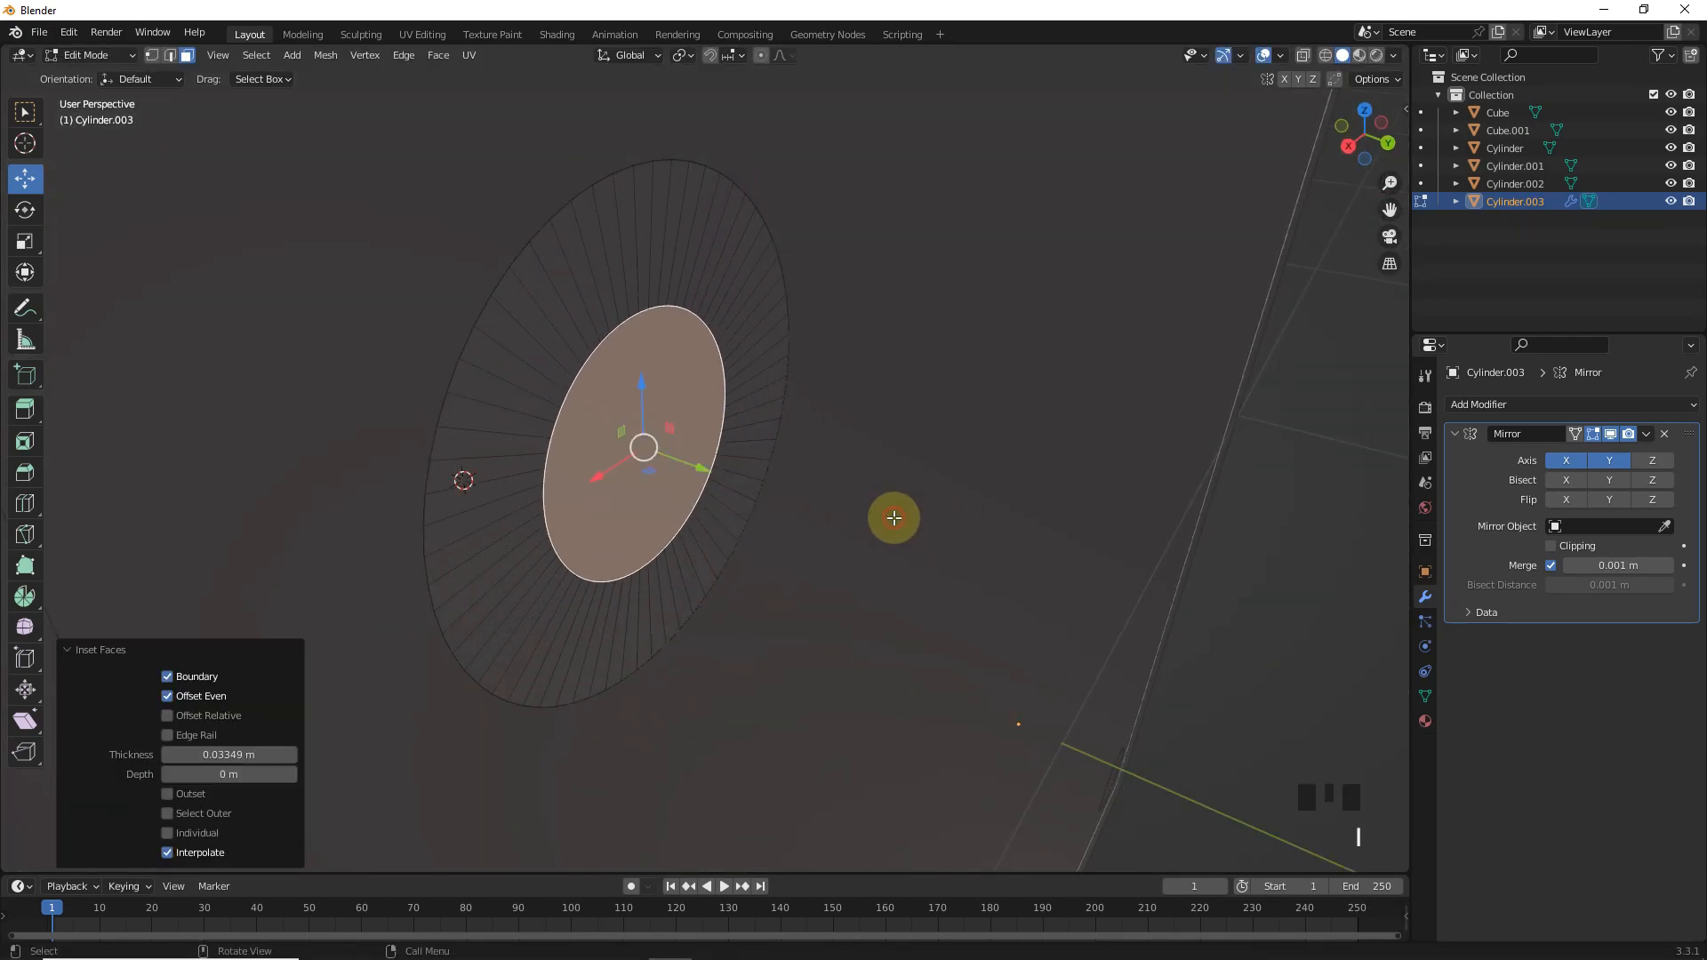
- Extrude the inset face inward to make a round socket in each corner cylinder, and return to Object Mode
key(e)
click(717, 478)
key(Tab)
scroll(880, 512, down, 11)
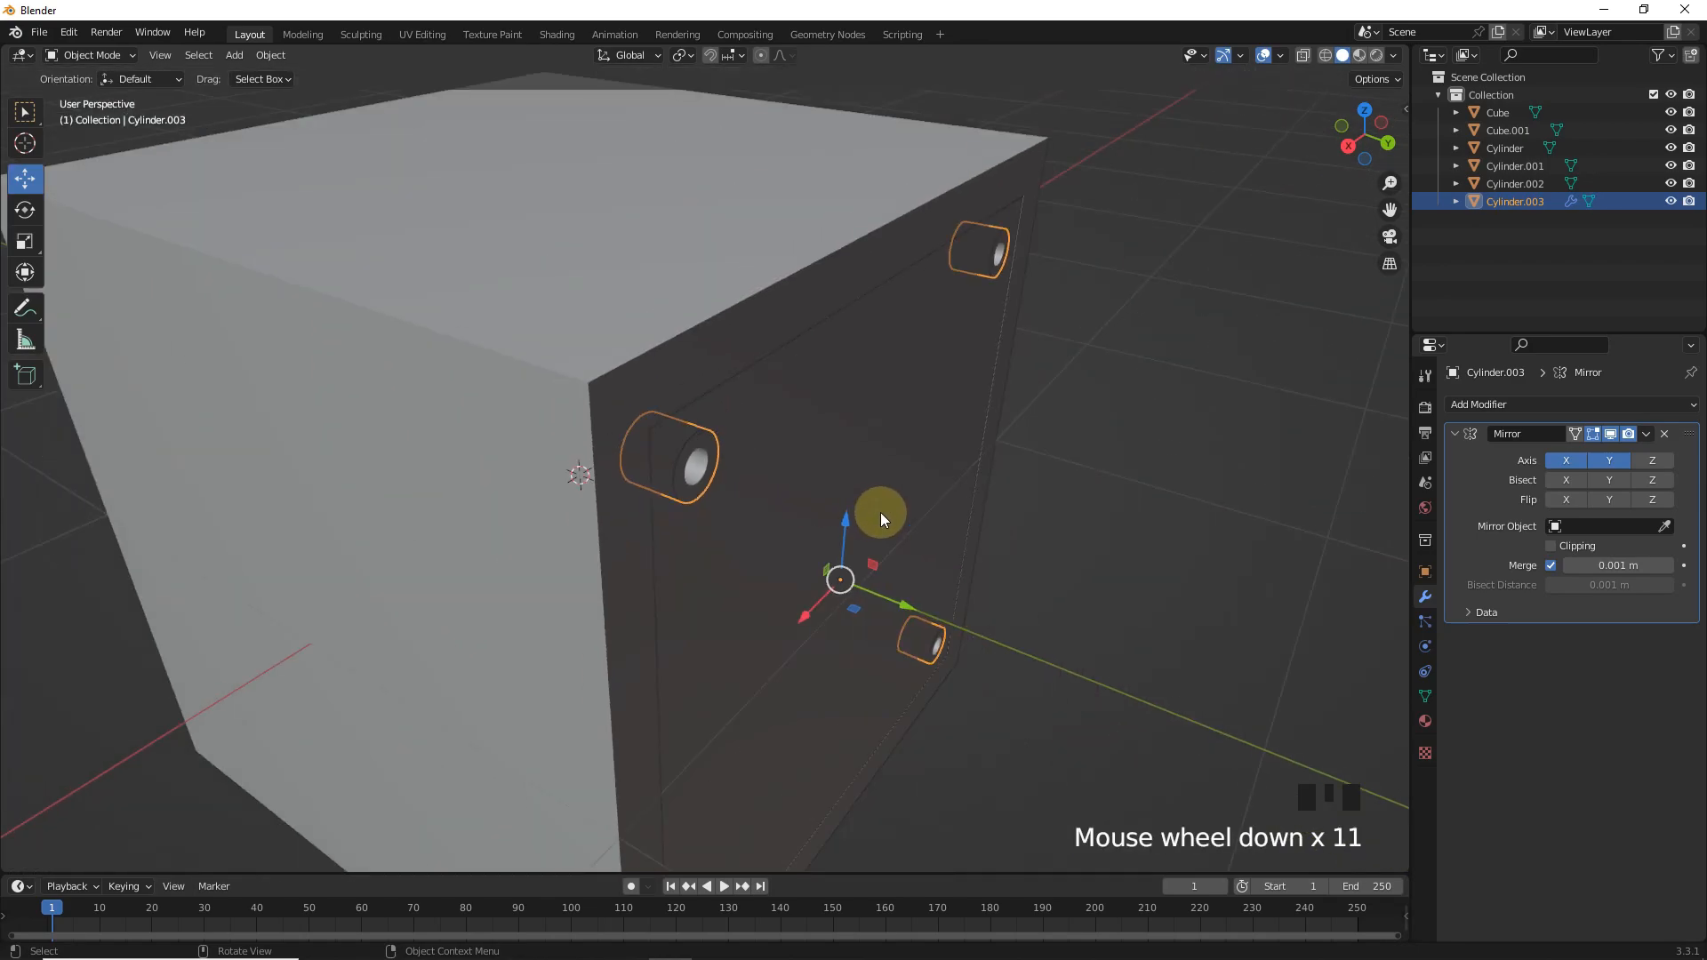
- Add a cube in the back view, scale it to about 0.08 in wireframe shading, and lower it about 0.72 m along Z
scroll(1069, 525, down, 5)
key(ctrl+KP_1)
shift+middle_drag(1136, 560, 1068, 313)
key(shift+a)
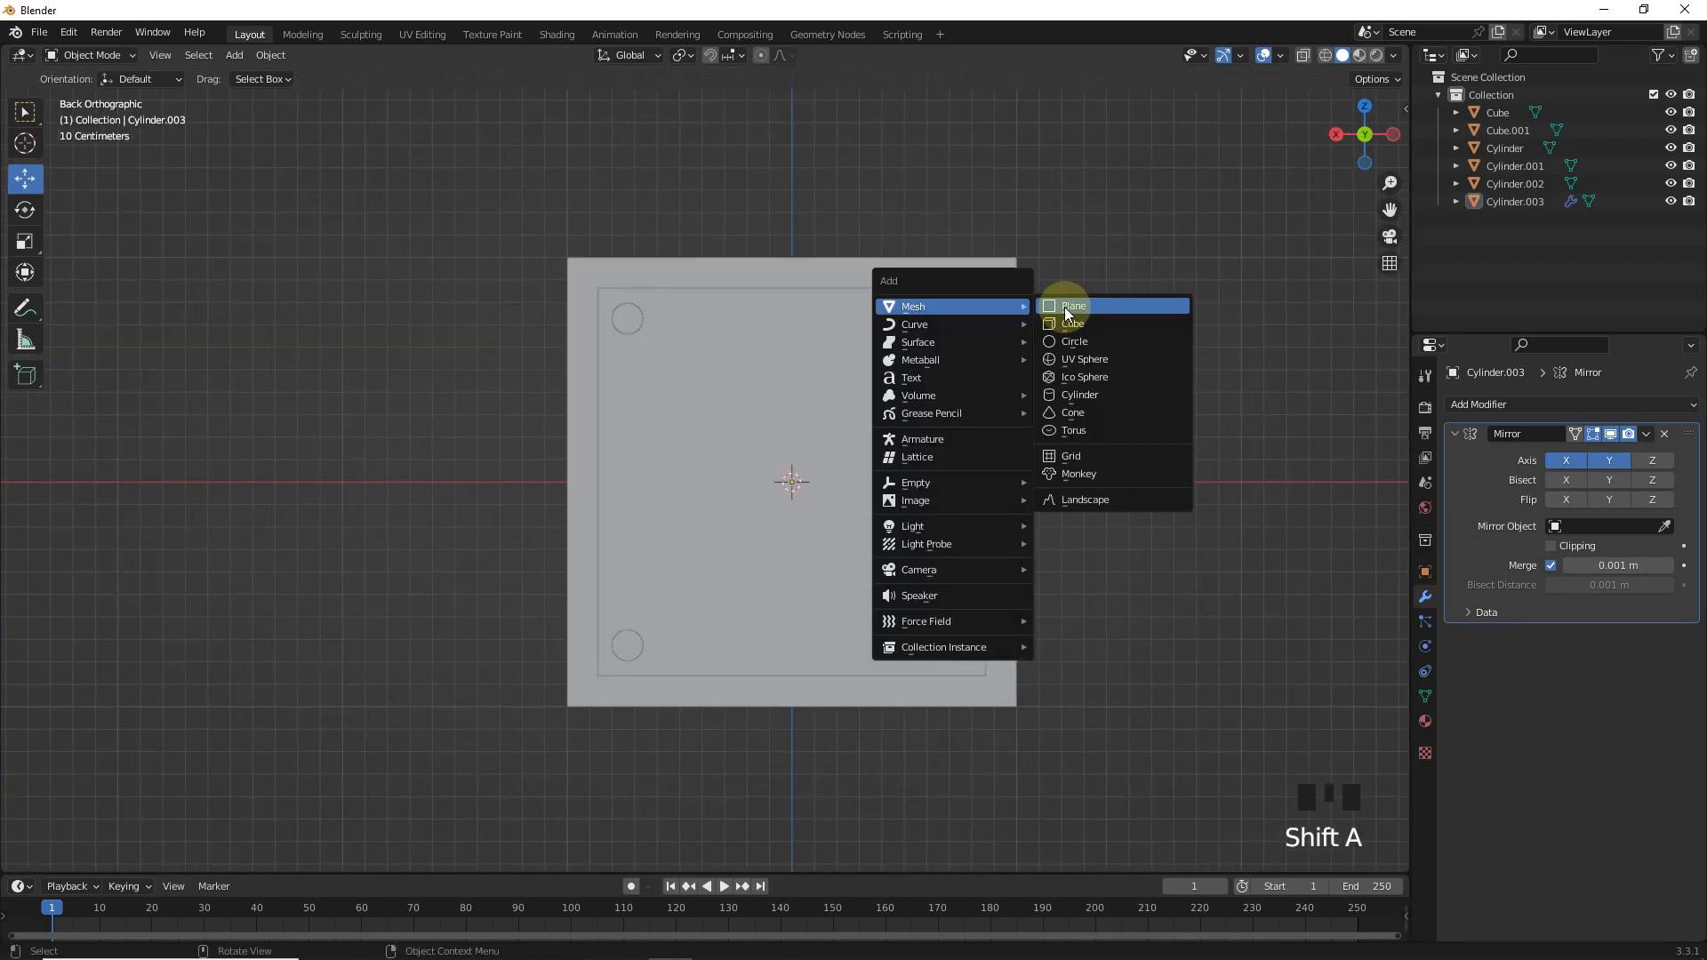
click(1146, 325)
click(1326, 56)
key(s)
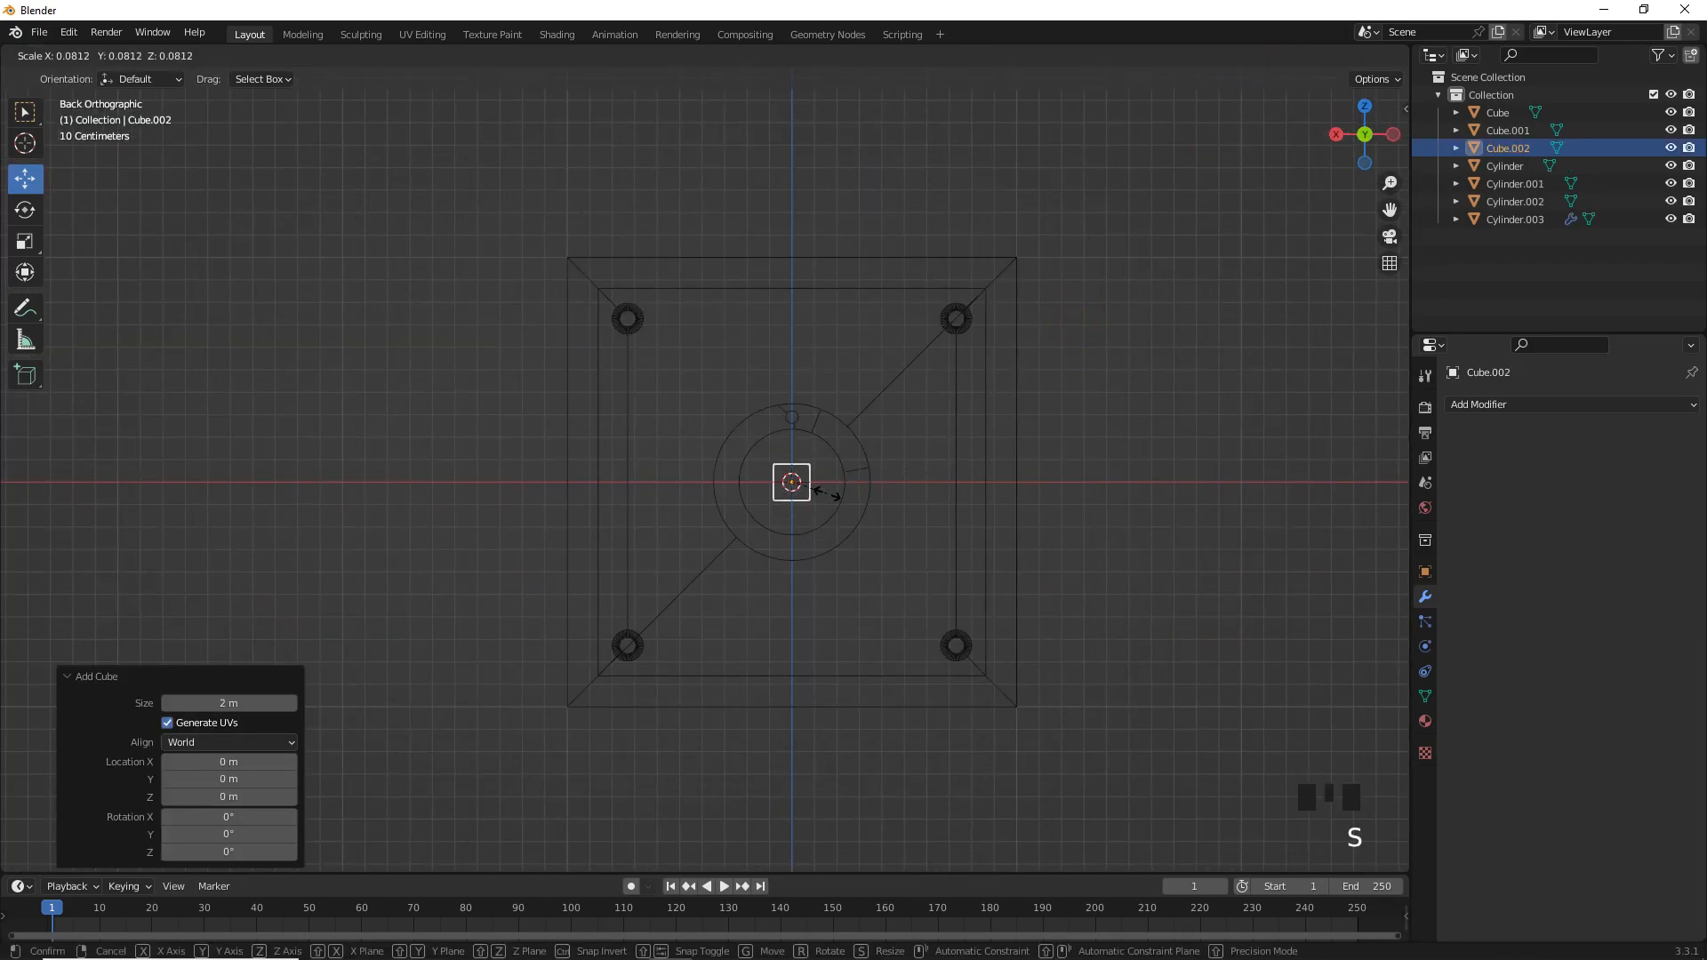
click(827, 495)
drag(792, 411, 794, 581)
- Flatten the small cube to about 0.343 of its height along Z and apply its scale
shift+middle_drag(794, 581, 857, 563)
scroll(857, 563, up, 8)
shift+middle_drag(979, 574, 920, 477)
key(s)
key(z)
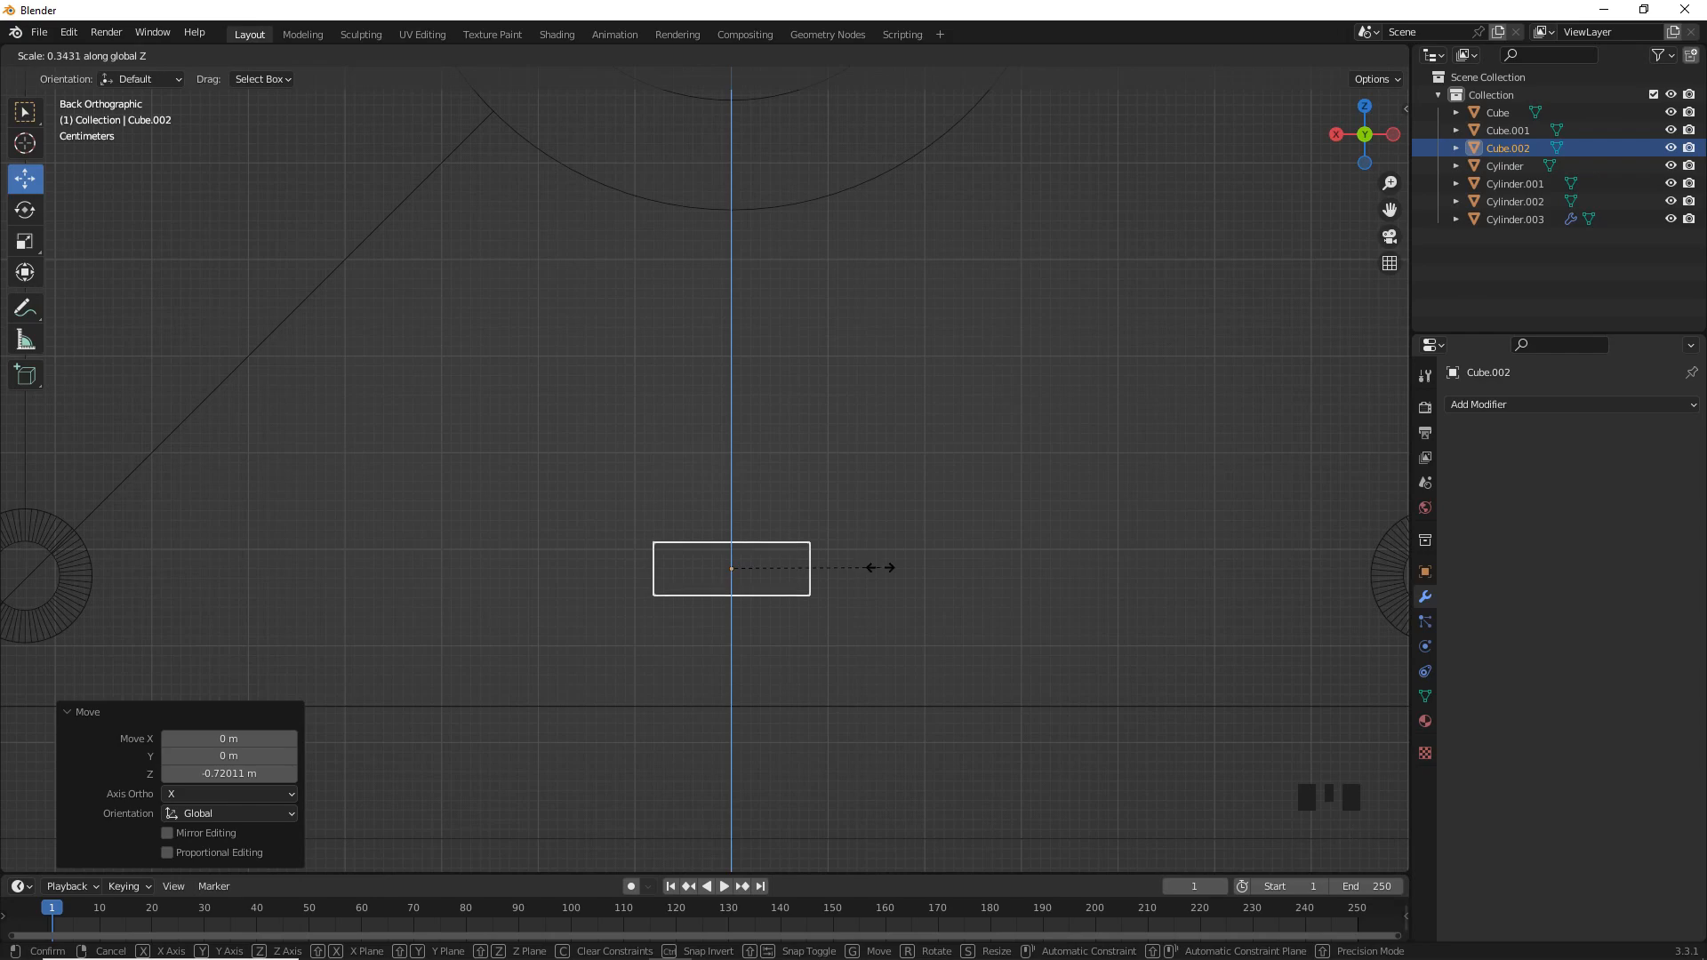
click(881, 567)
click(196, 199)
click(264, 65)
mouse_move(322, 141)
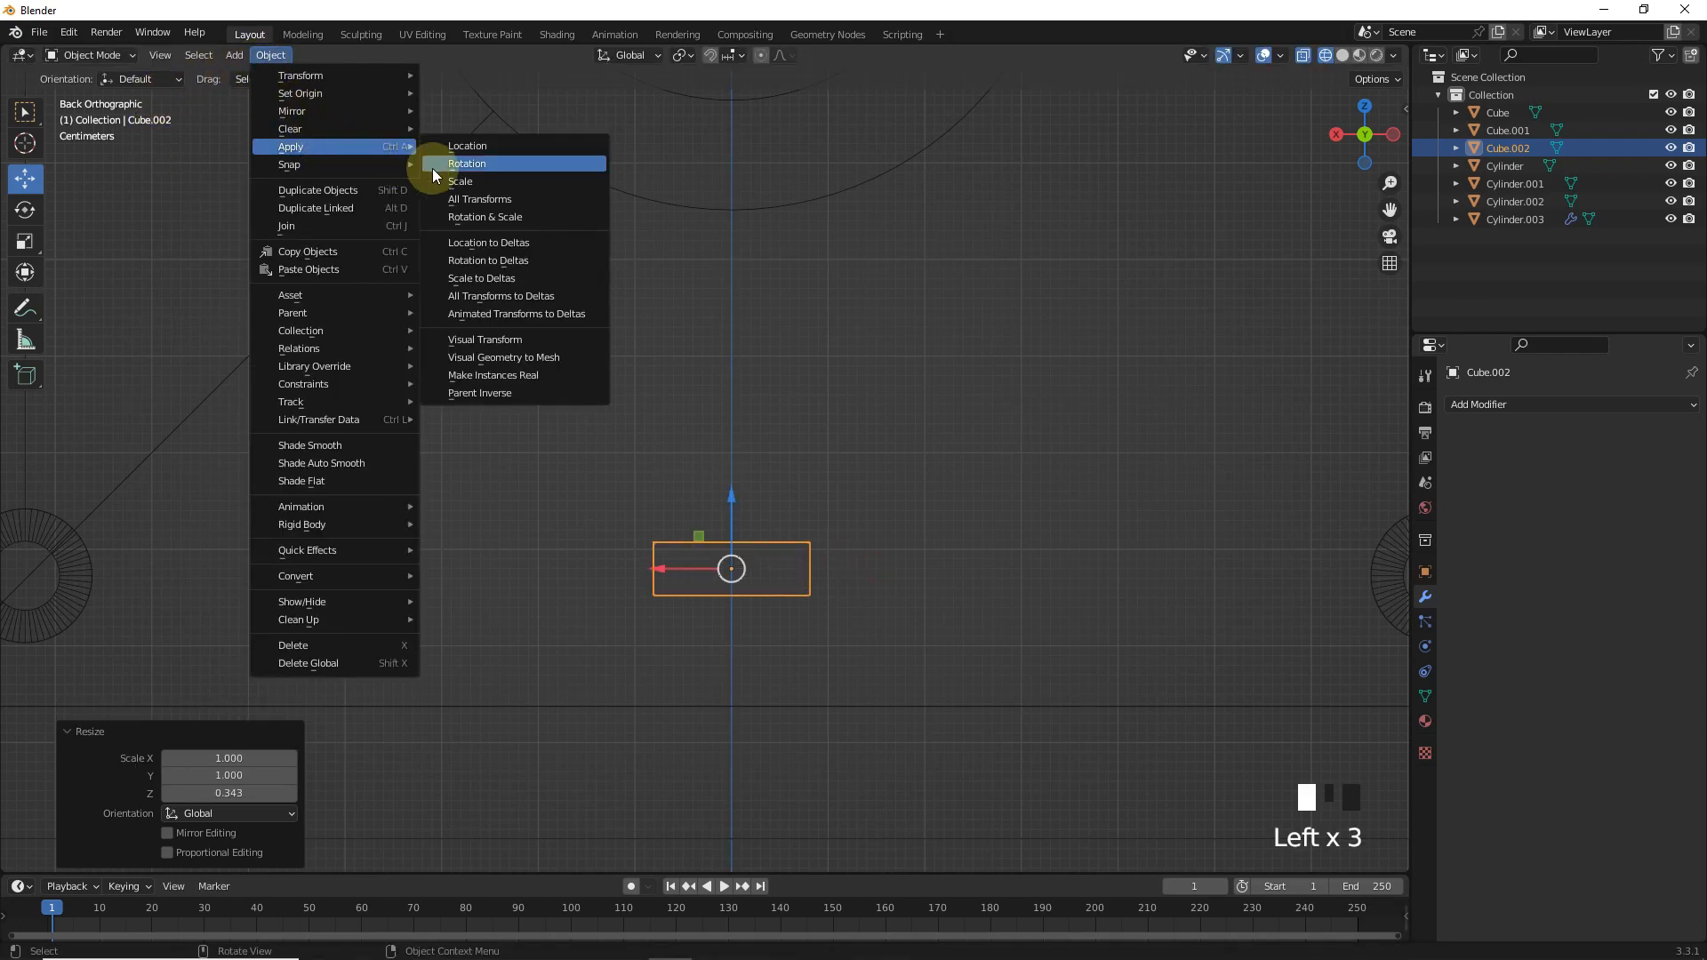
click(446, 178)
- Bevel the small cube's four corner edges by about 0.0264 m with multiple segments to form rounded ends, and return to Object Mode
key(Tab)
click(169, 56)
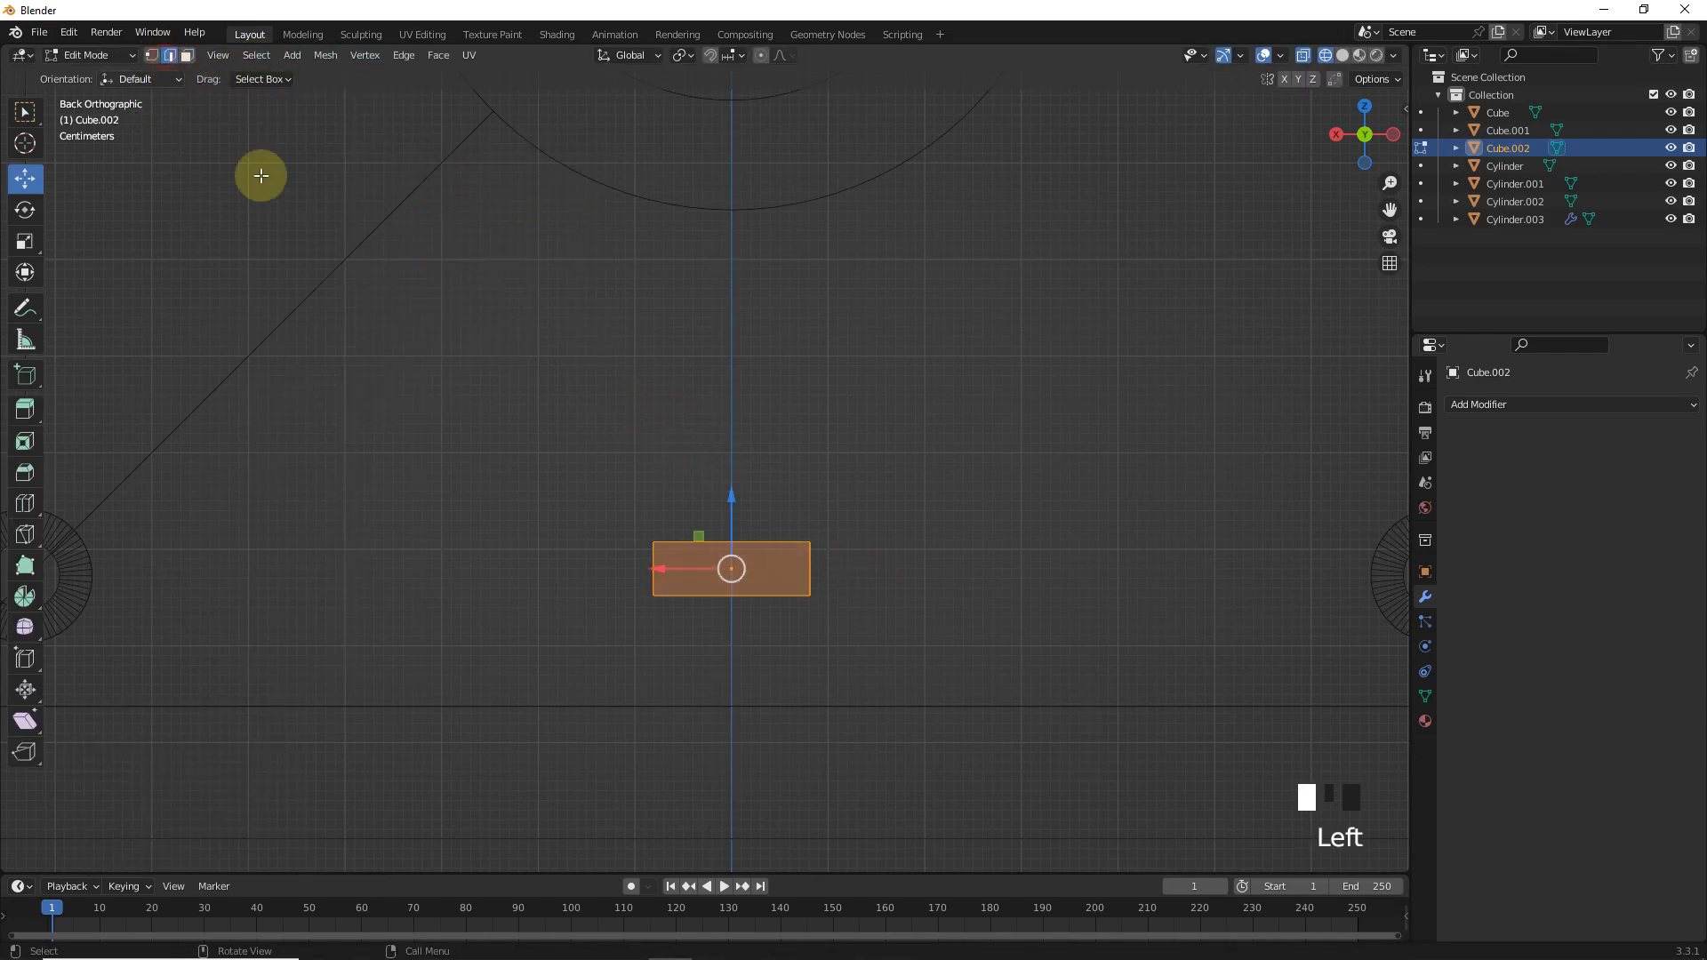
double_click(563, 486)
drag(565, 472, 664, 558)
shift+click(823, 560)
shift+click(830, 621)
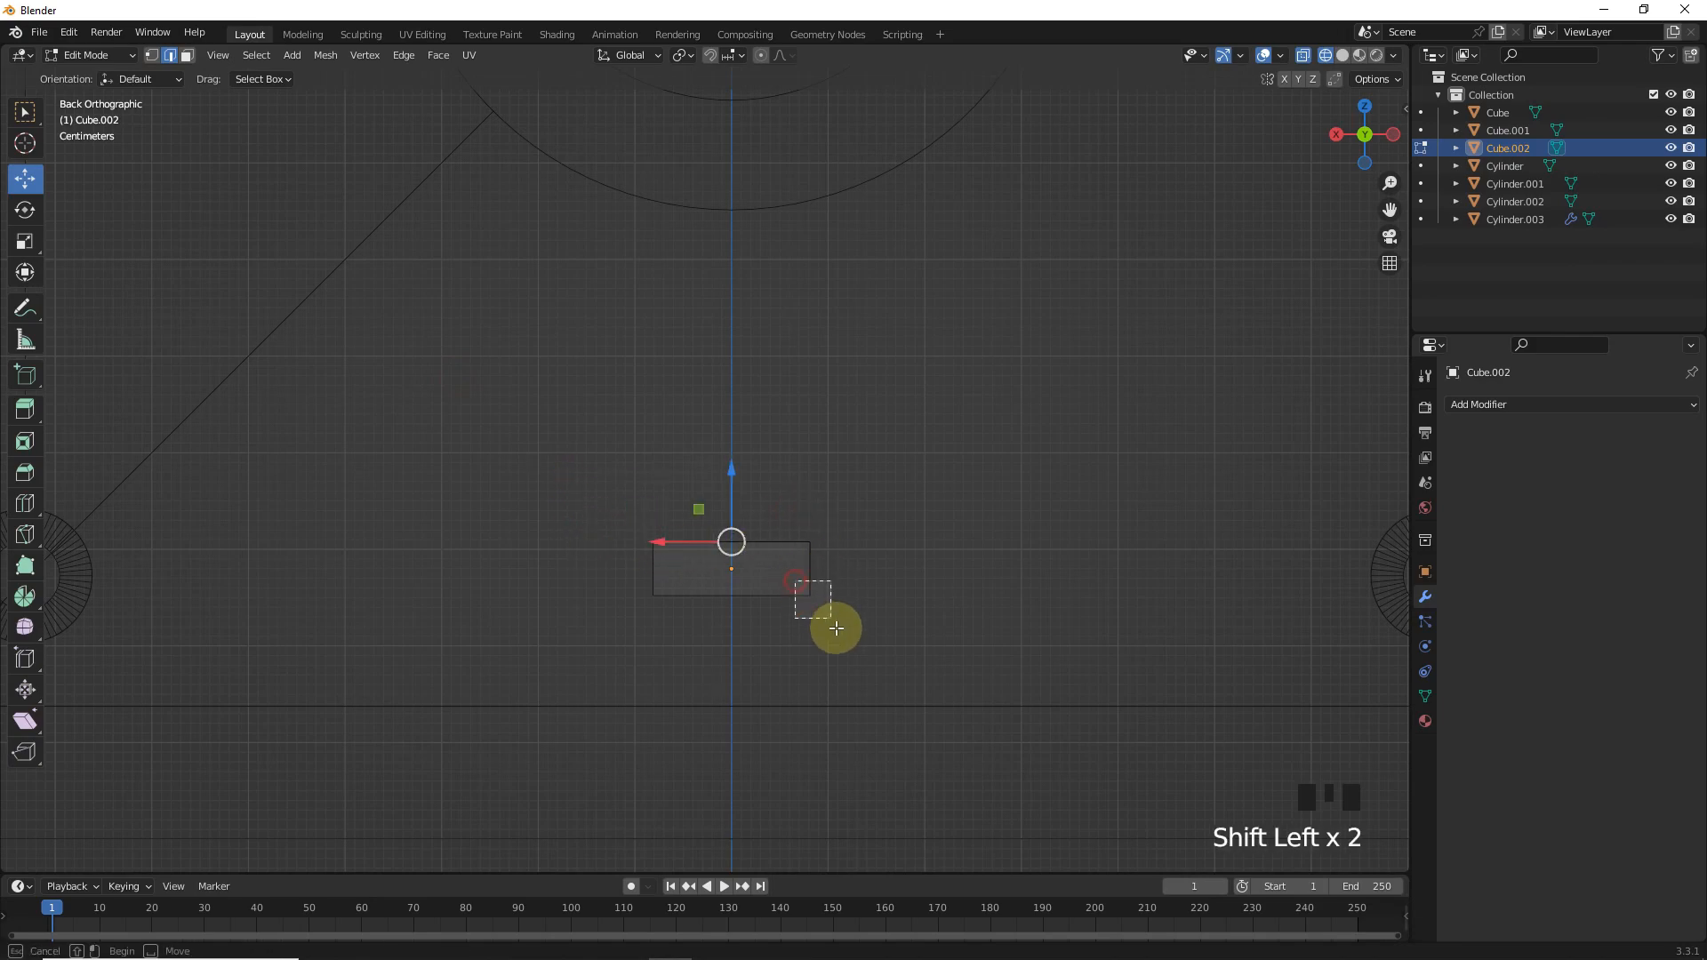
shift+click(723, 603)
scroll(827, 541, down, 2)
scroll(934, 572, up, 5)
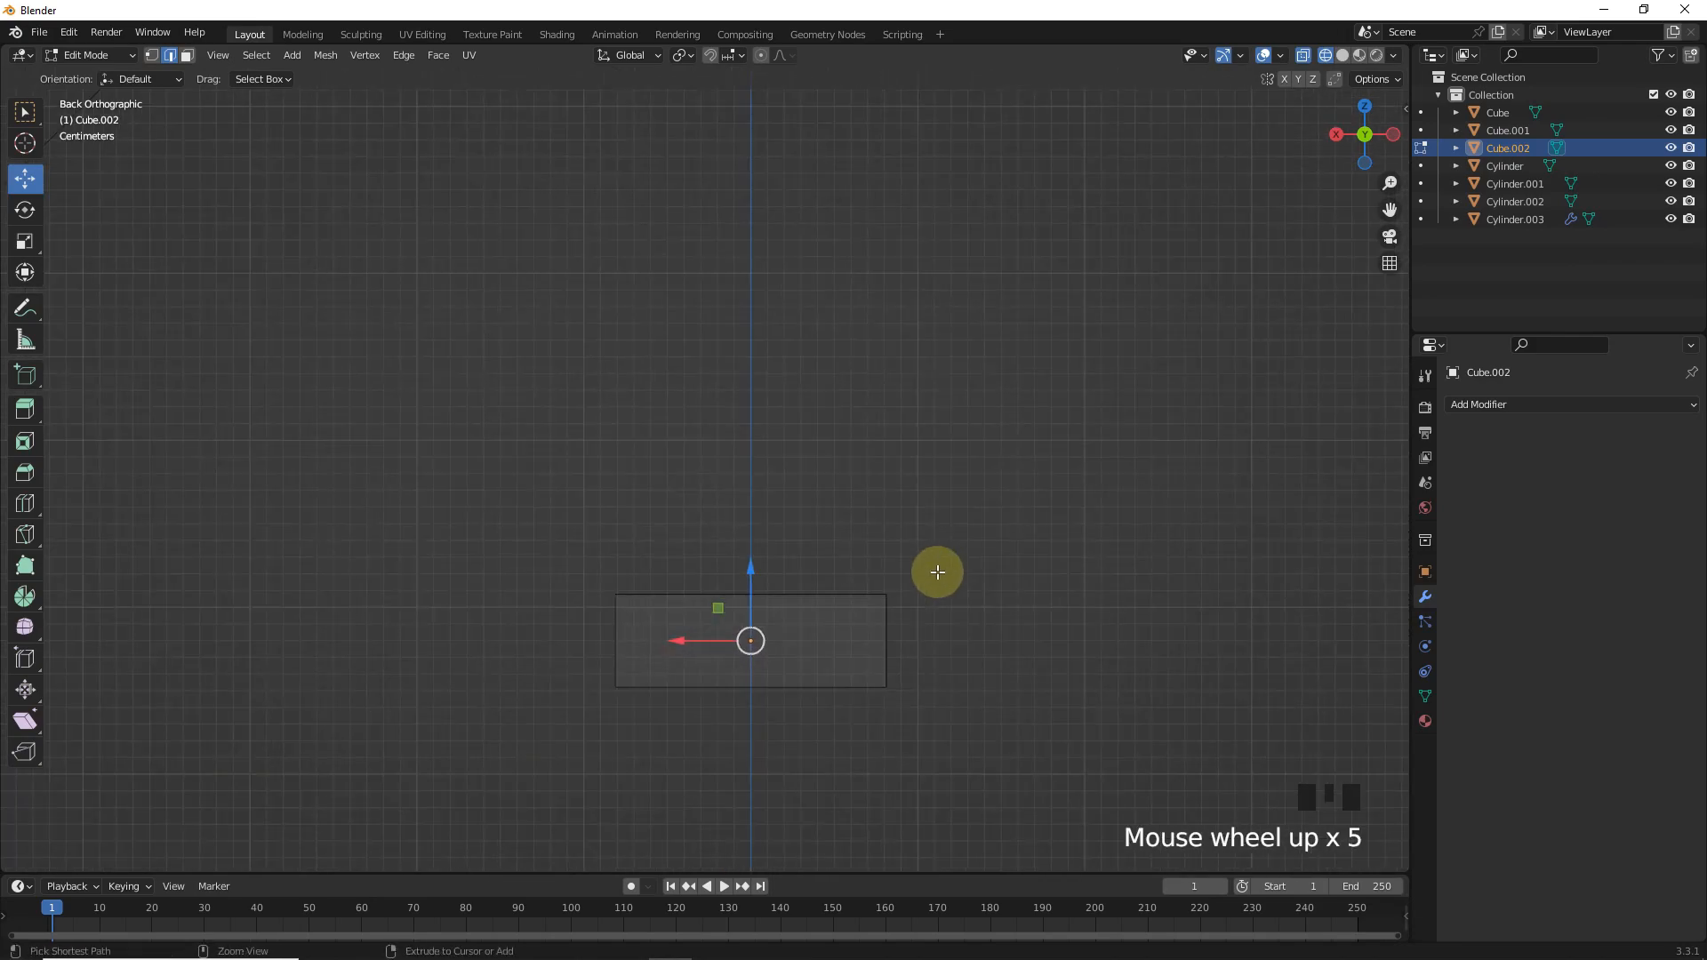
key(ctrl+b)
click(1034, 563)
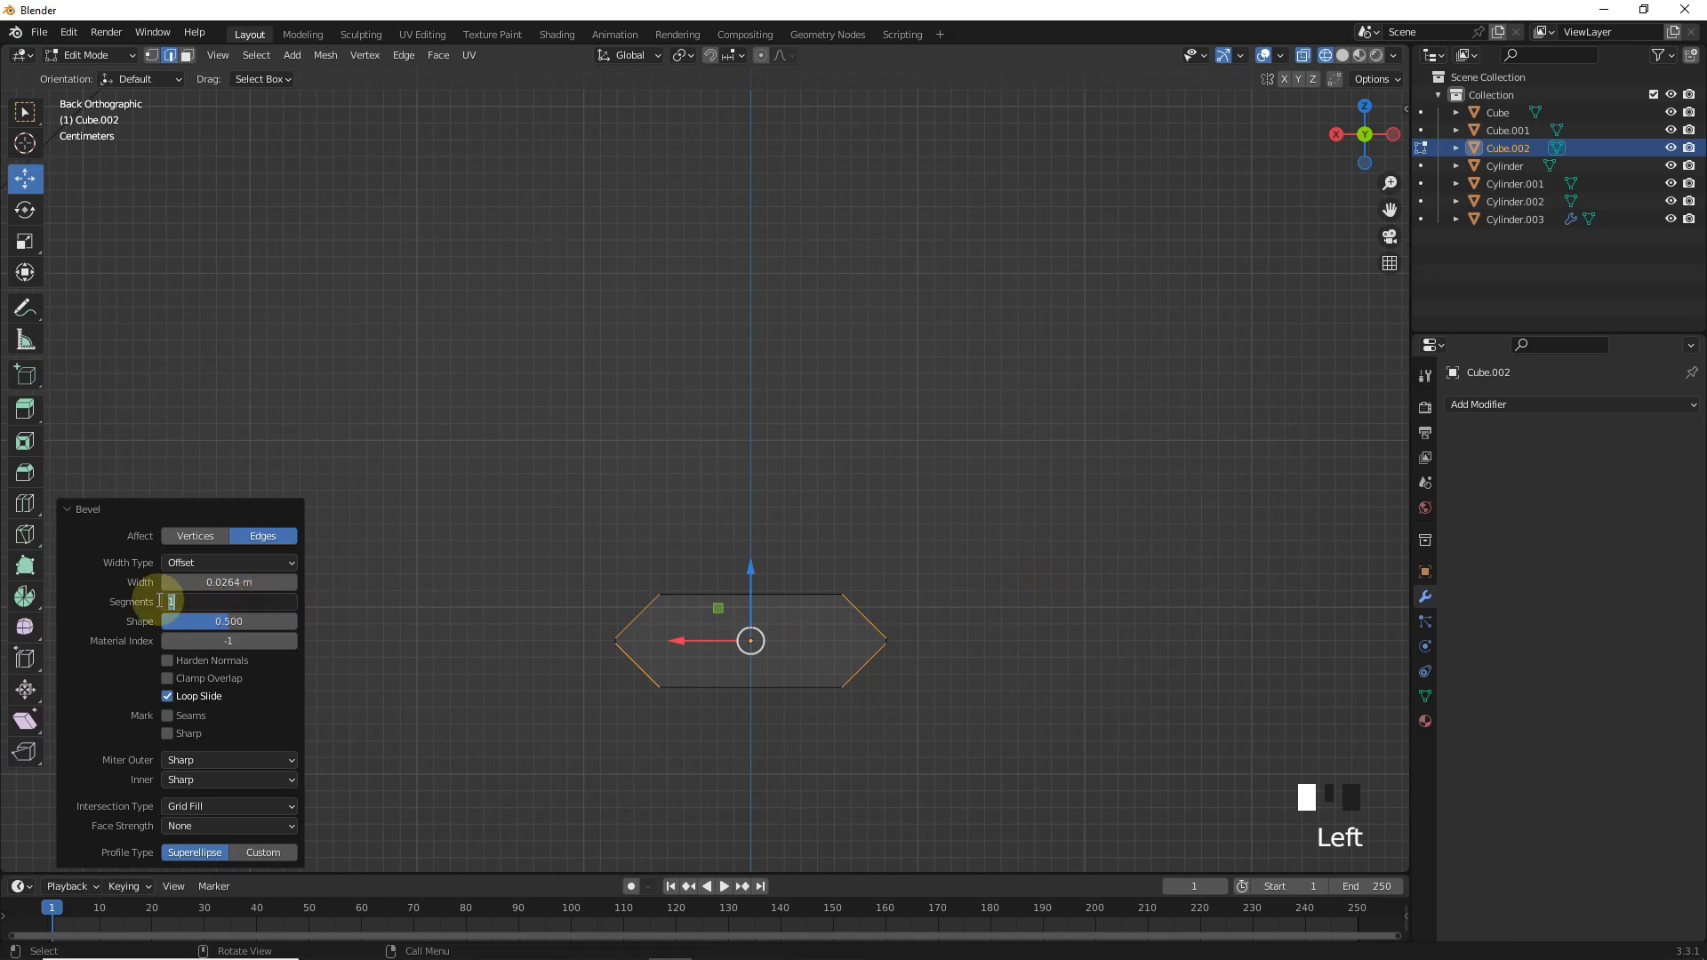
scroll(808, 590, down, 6)
key(Tab)
- In solid shading, subtract the rounded slot piece Cube.002 from the back panel with a Boolean Difference modifier and apply the modifier
middle_drag(809, 590, 888, 554)
drag(578, 451, 763, 525)
click(1343, 55)
scroll(761, 521, up, 3)
click(750, 322)
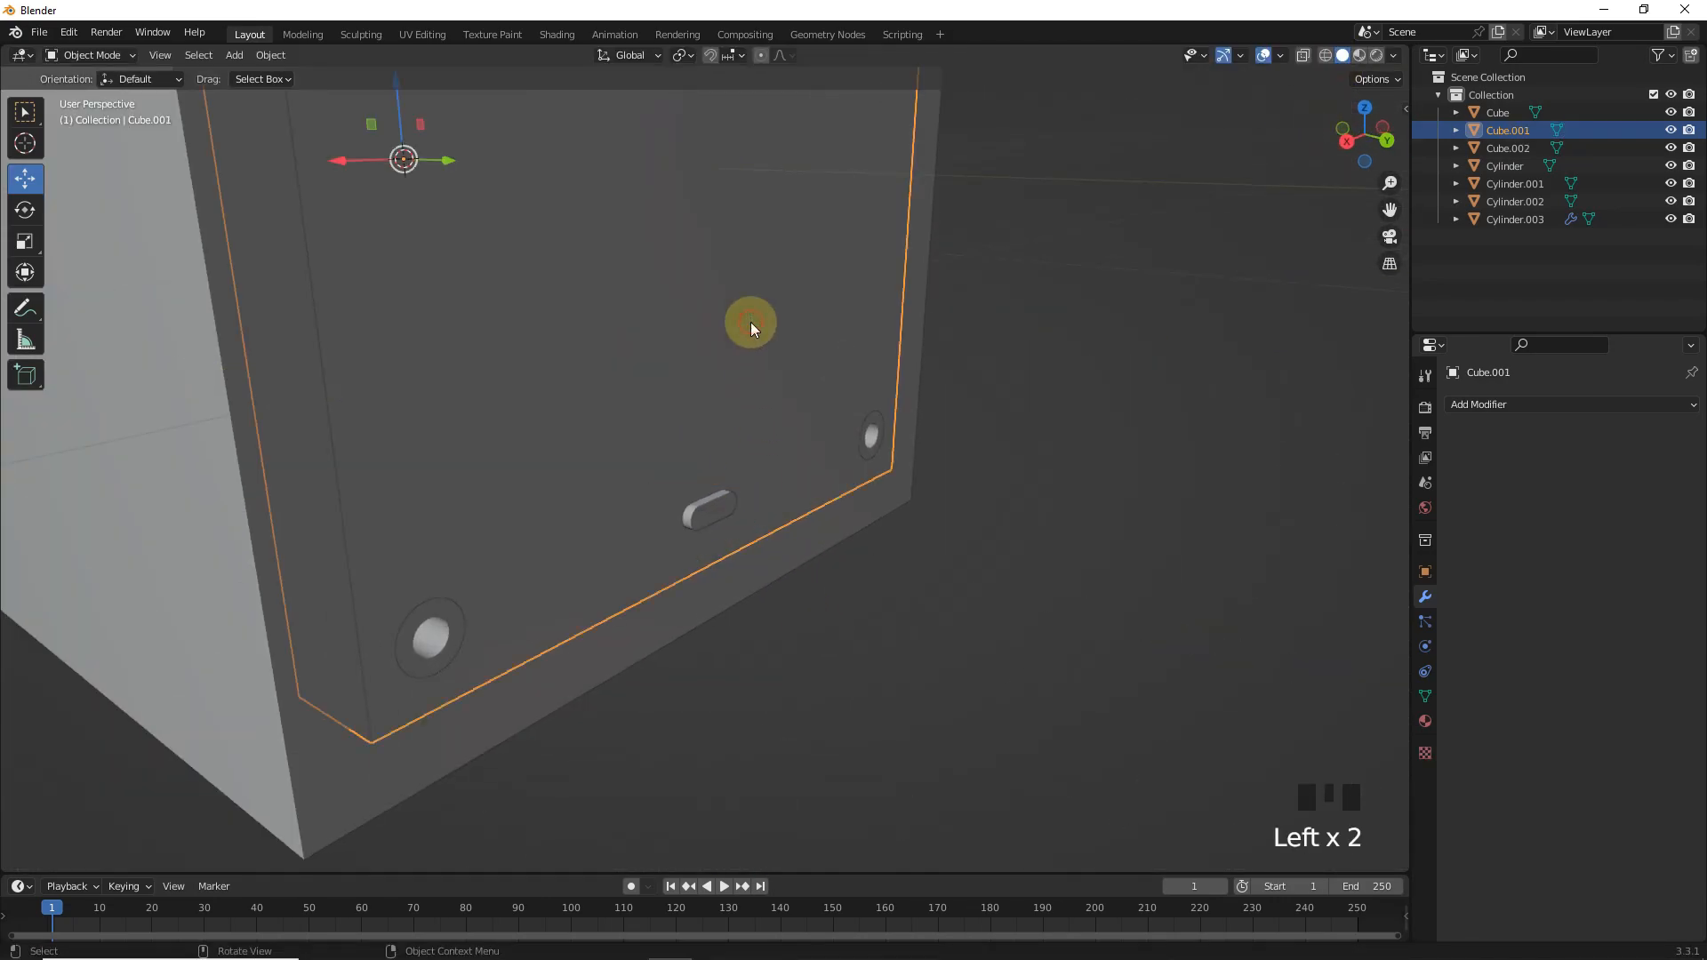
drag(1494, 411, 1410, 490)
click(1665, 505)
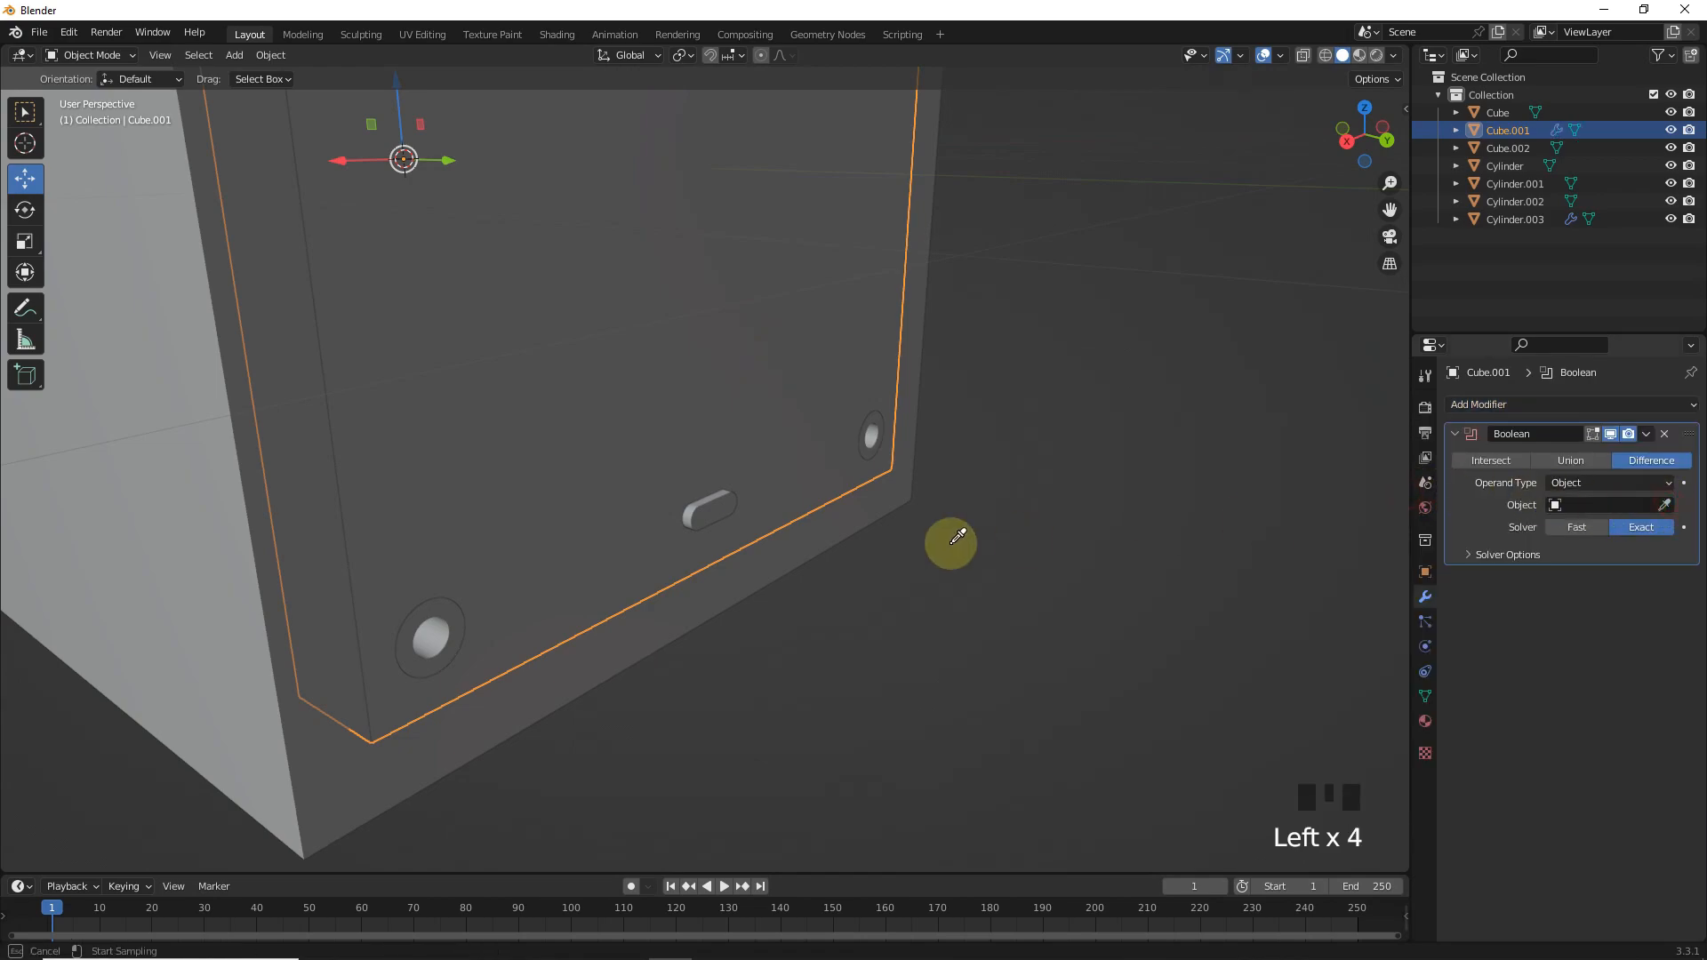
click(1647, 434)
click(1614, 456)
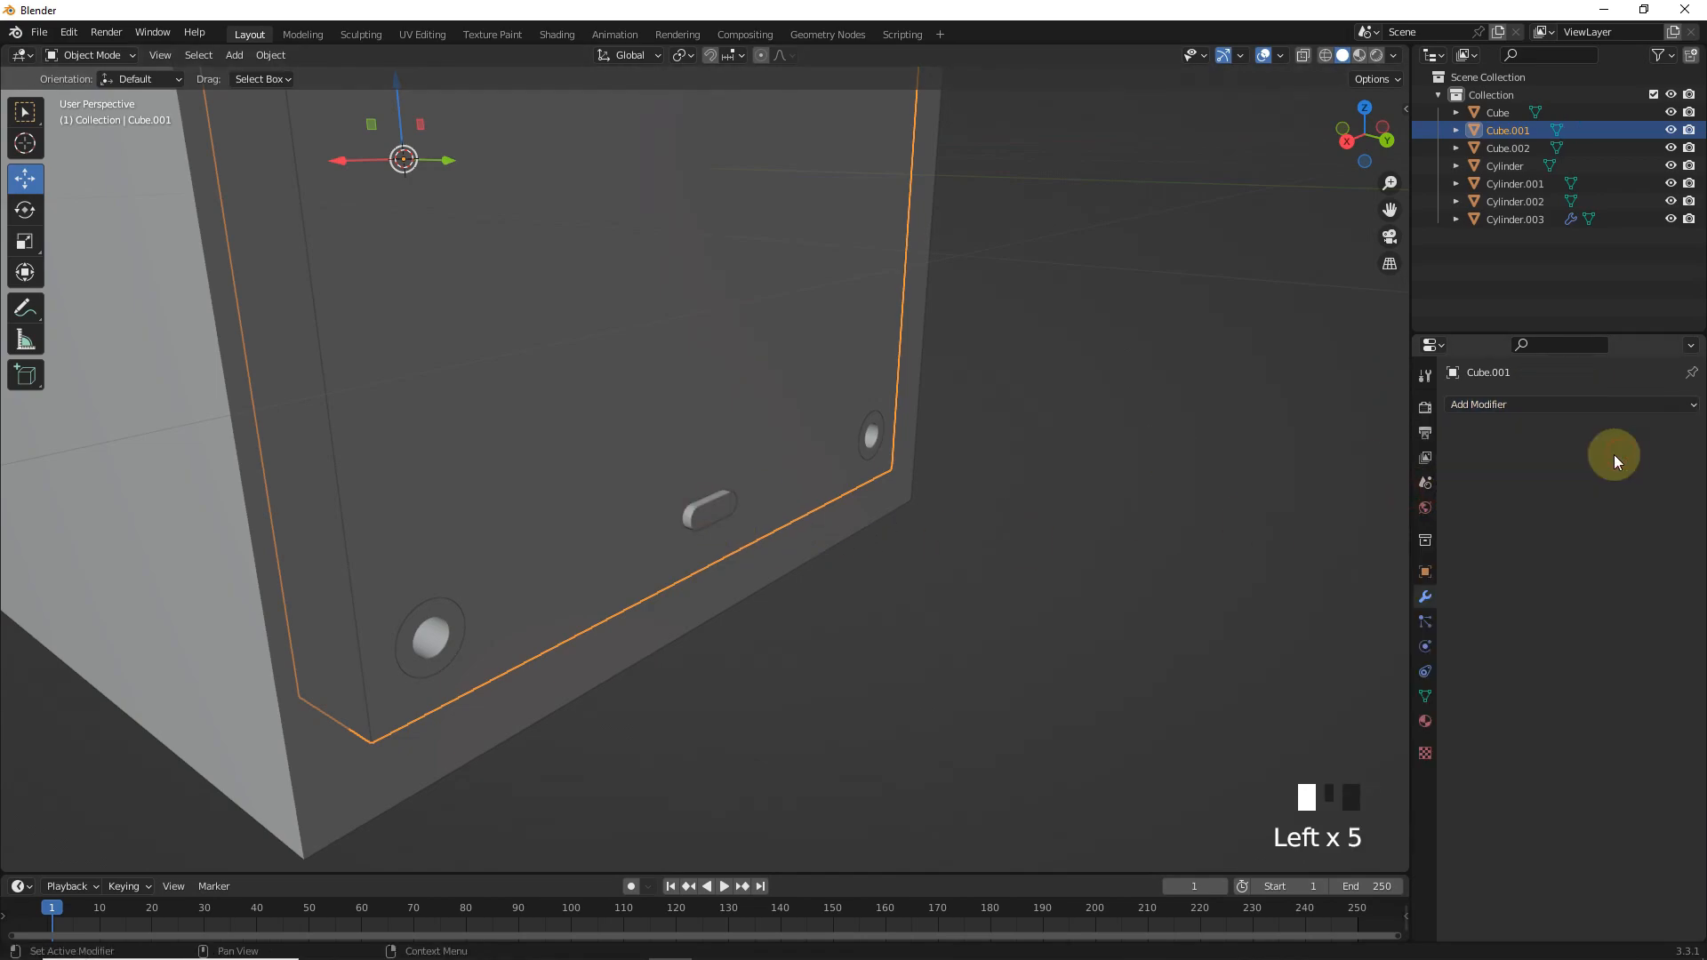
- Inset the outer face of the slot piece by about 0.0102 m, and inset it a second time to form a ring
click(750, 519)
scroll(751, 520, up, 6)
scroll(750, 519, up, 2)
drag(690, 615, 583, 576)
key(Tab)
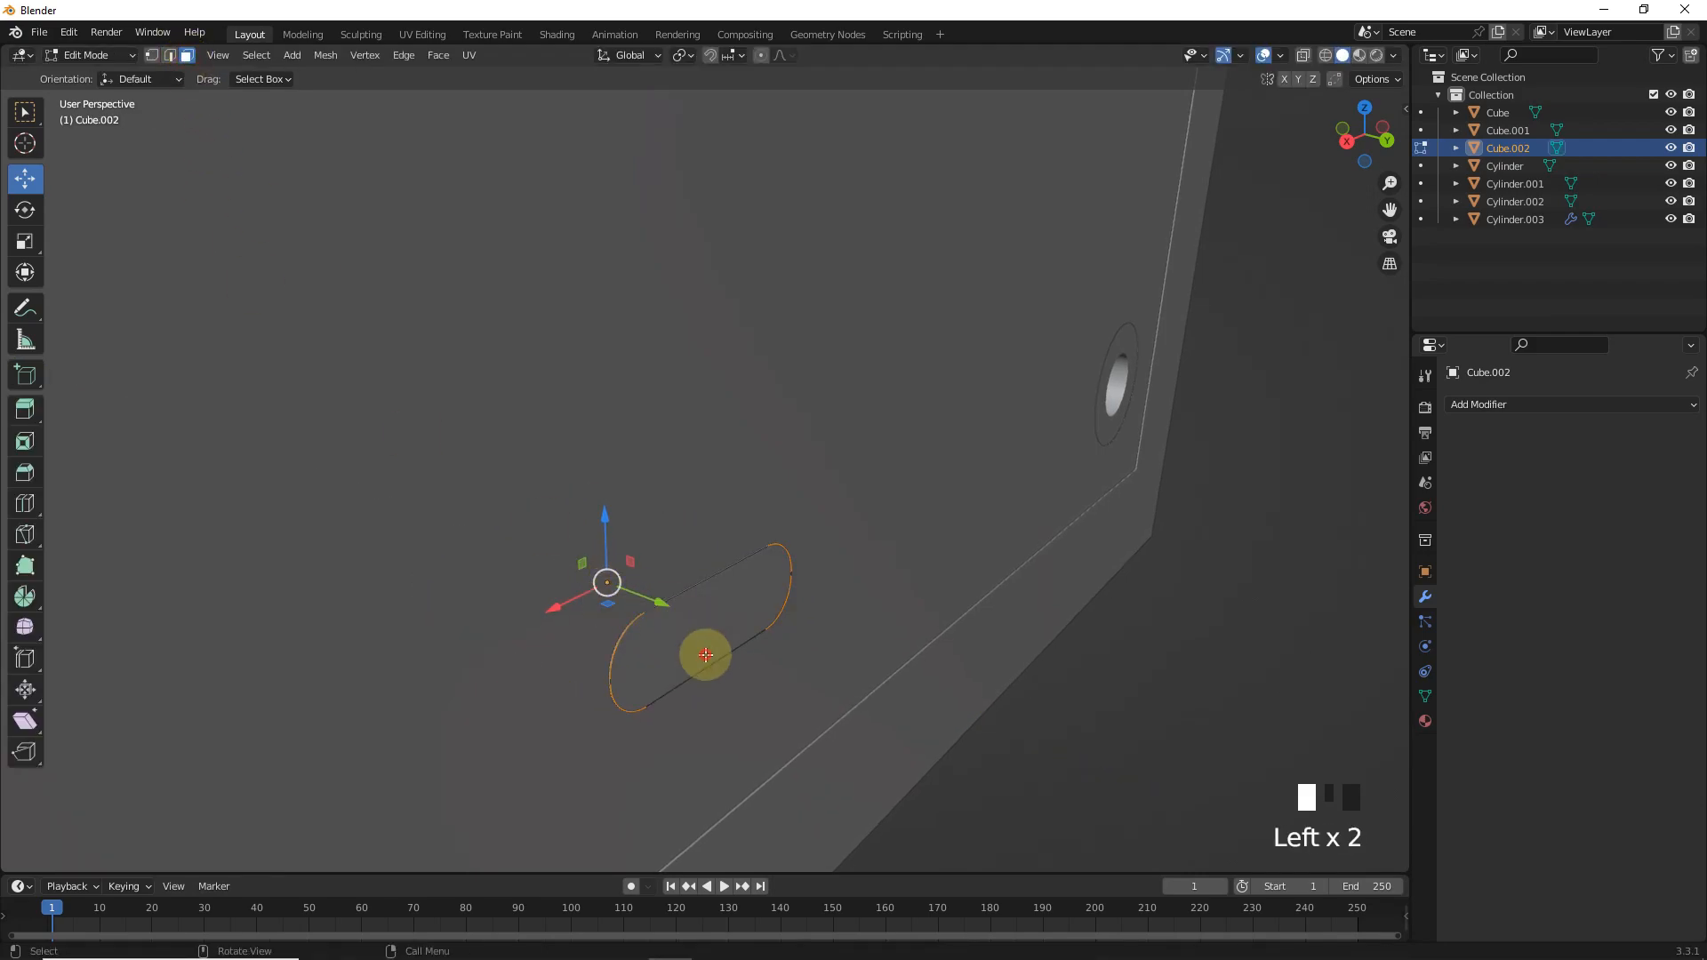
key(KP_Decimal)
middle_drag(1041, 457, 1051, 483)
key(i)
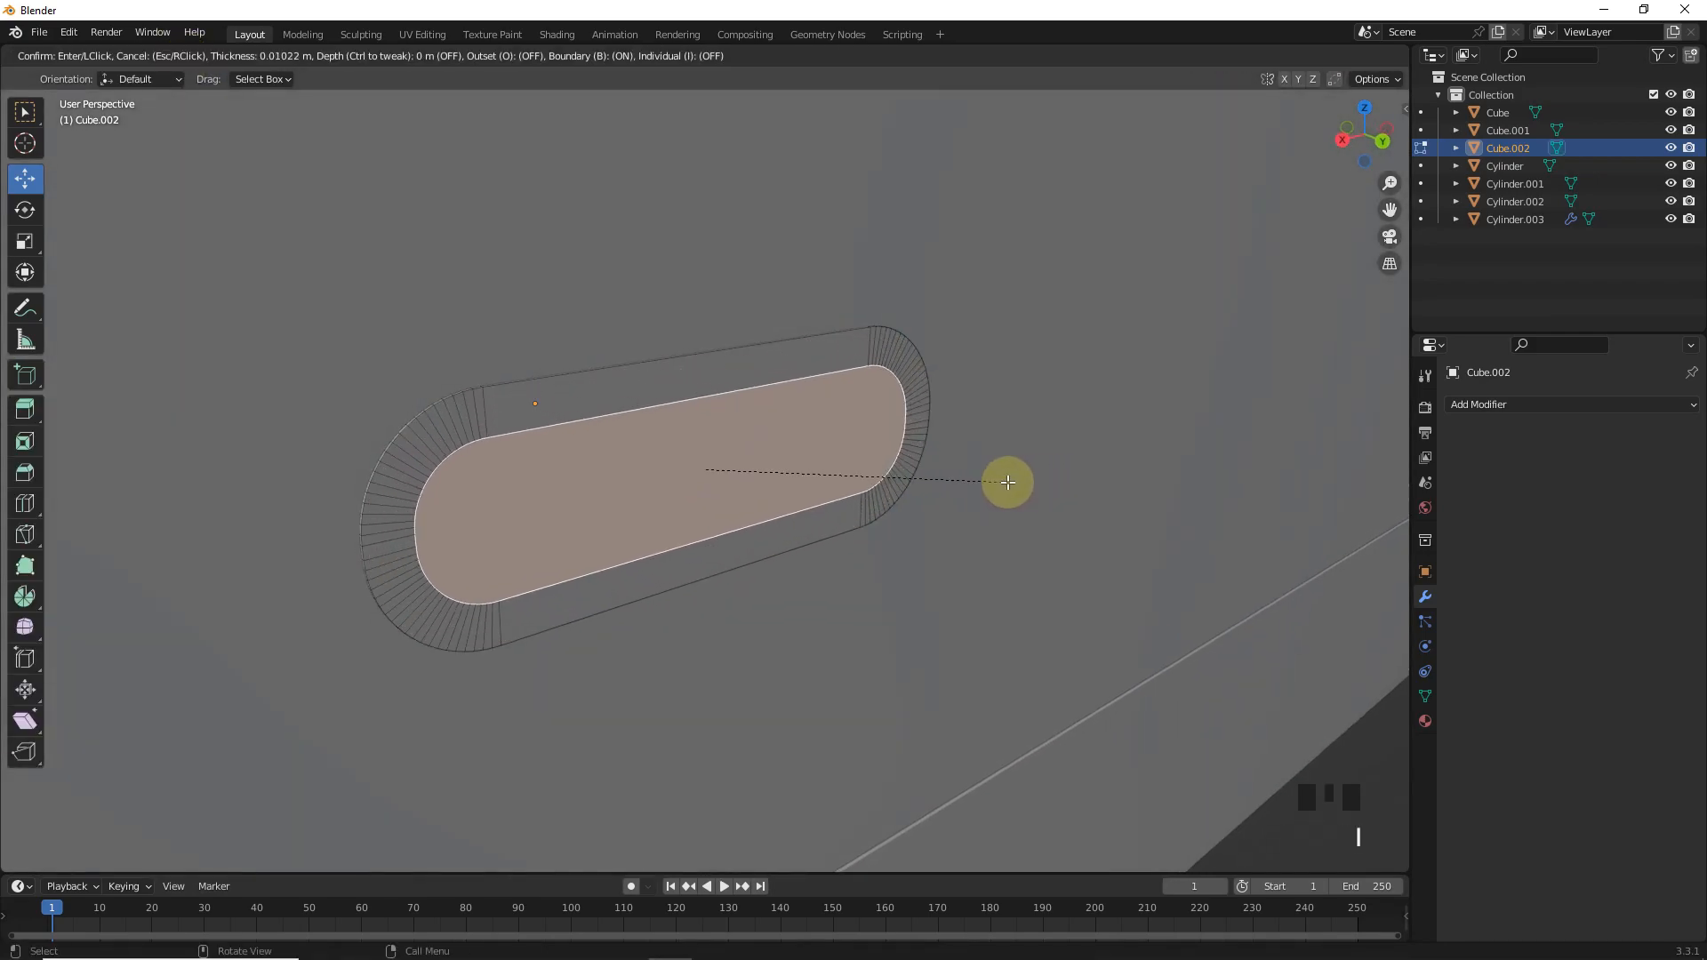
click(1007, 483)
key(i)
click(954, 488)
- Extrude the ring of faces between the two insets inward, leaving a central tongue in the port
alt+click(873, 387)
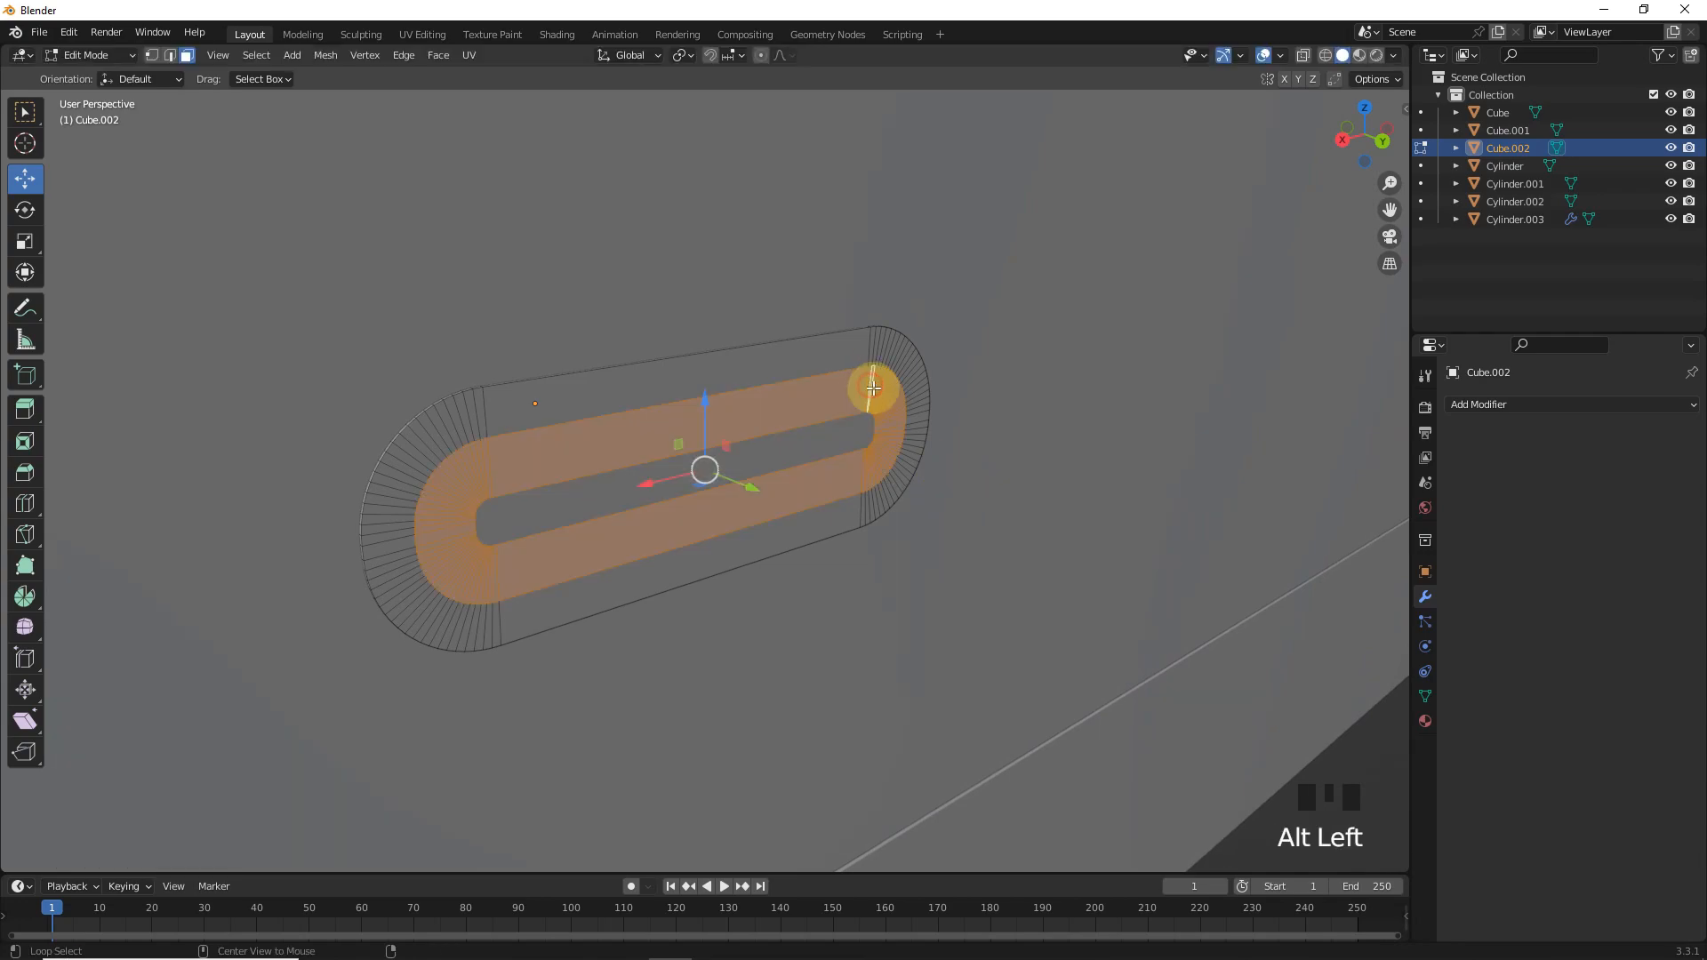
key(e)
click(846, 412)
- Create two materials on the slot piece, assign the second to the recess faces, and darken its base color to near black
alt+shift+click(845, 381)
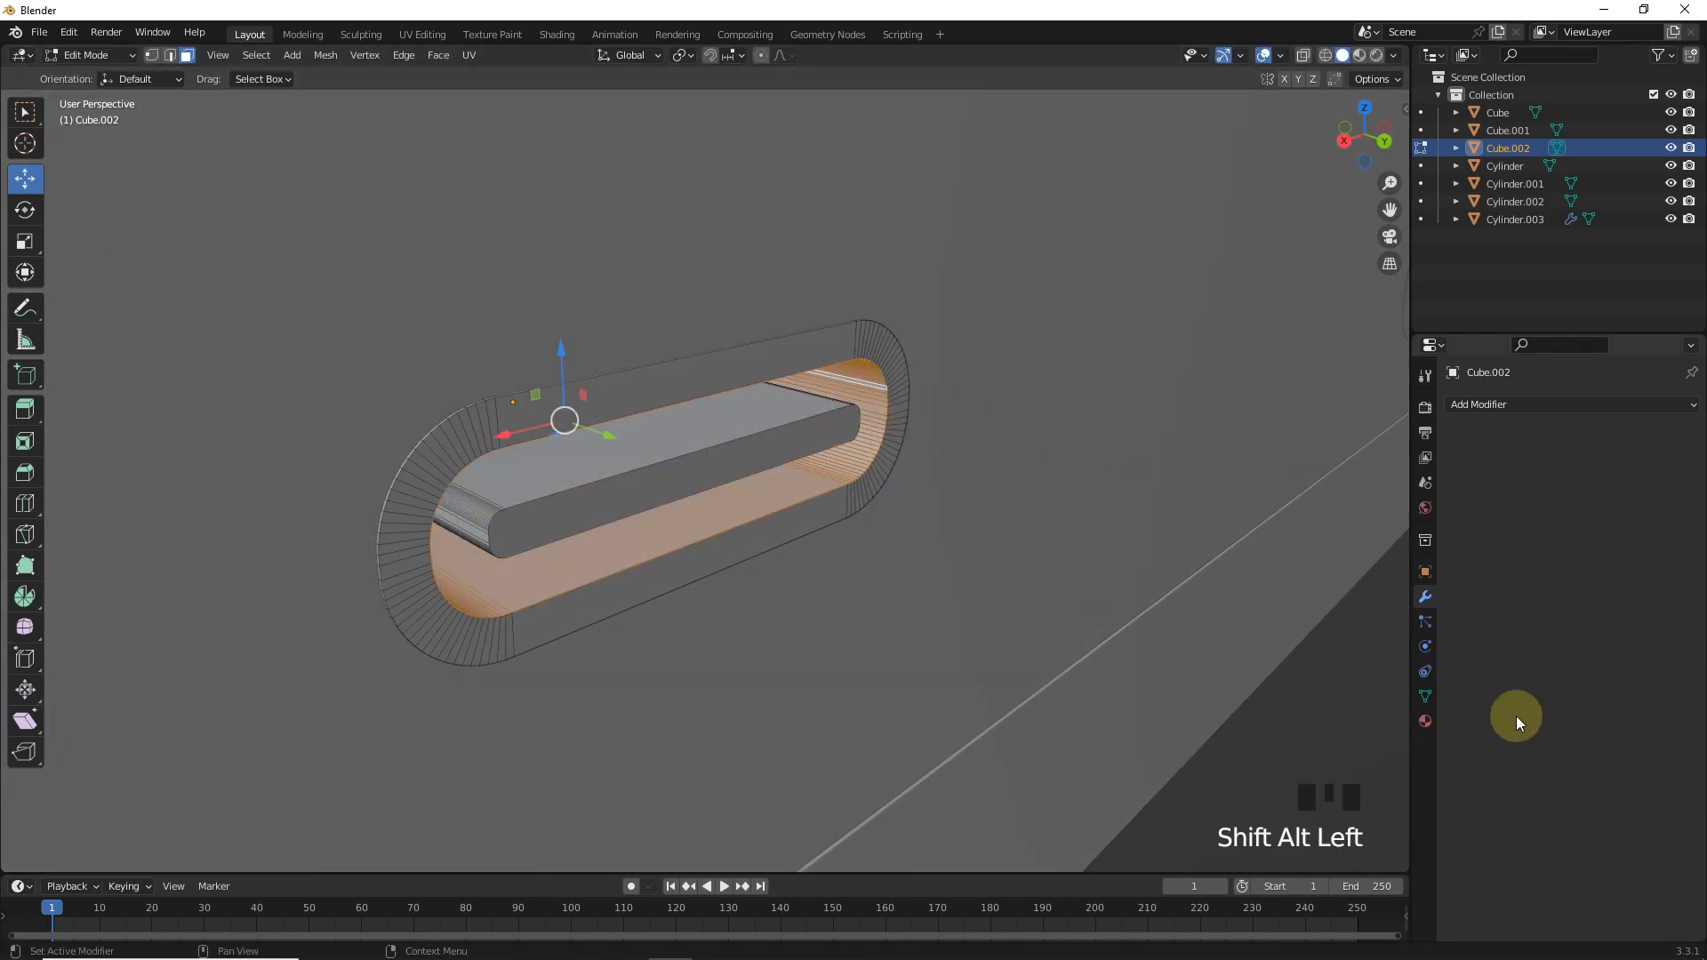
click(1425, 721)
click(1527, 516)
click(1691, 405)
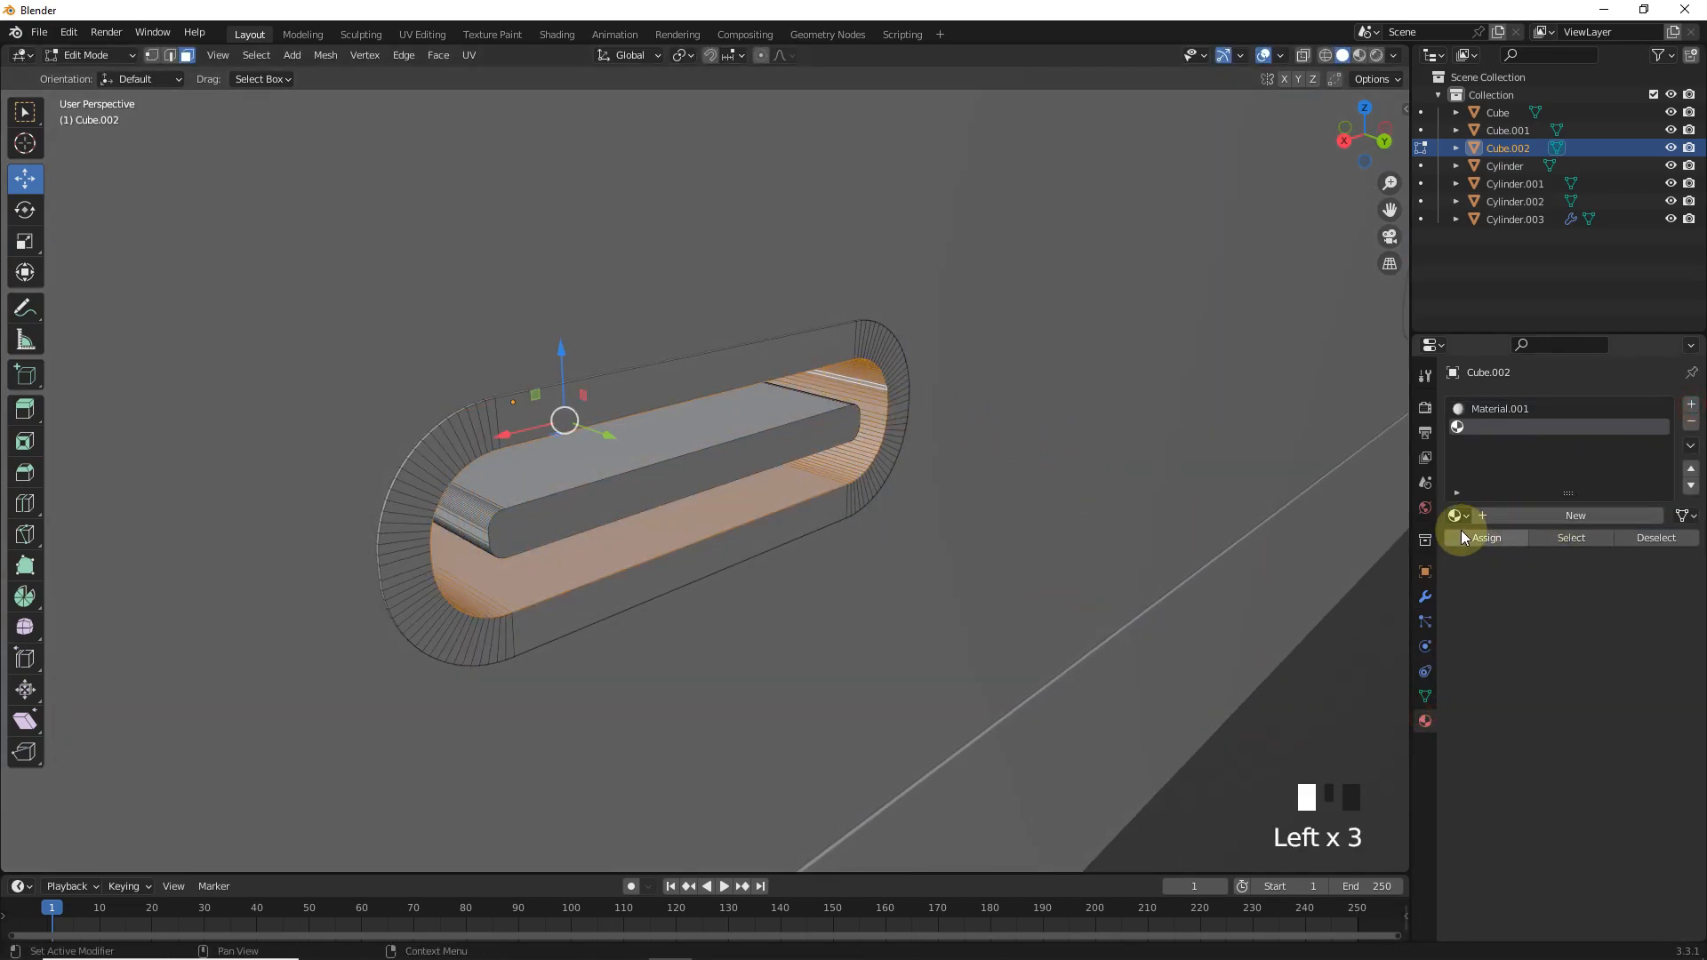
click(1645, 537)
click(1571, 537)
click(1573, 516)
click(1614, 704)
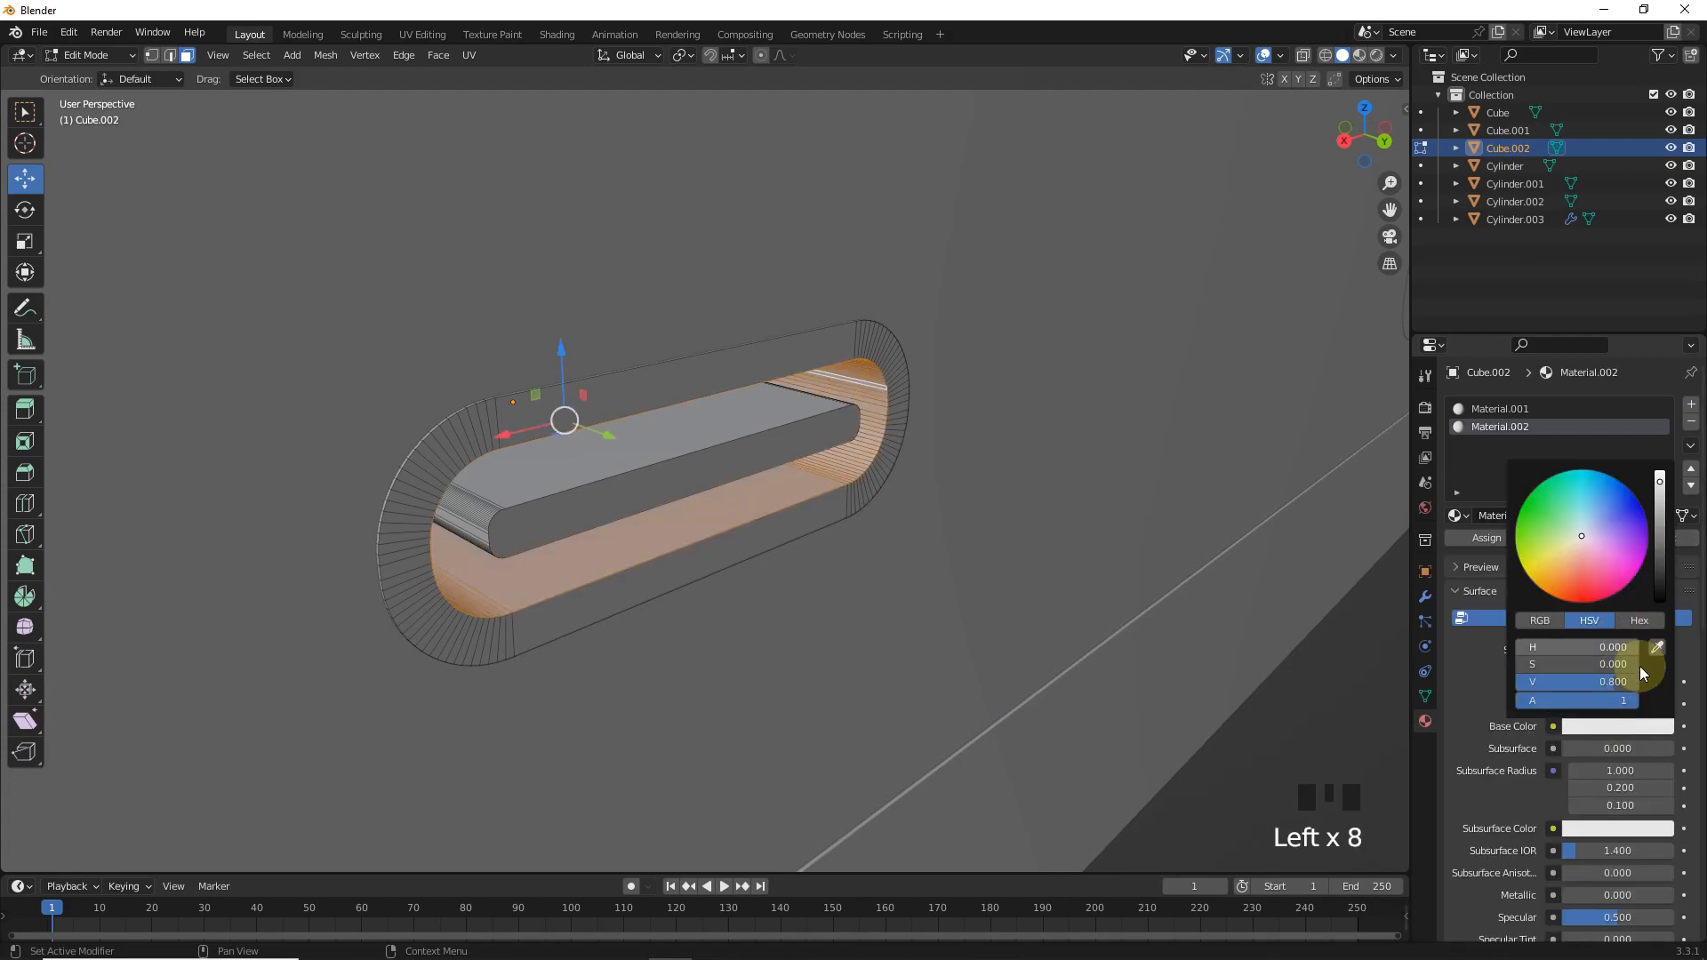
click(1664, 600)
key(Tab)
- Add a new cube and move it up about 2.007 m along Z so it sits above the box
scroll(782, 530, down, 17)
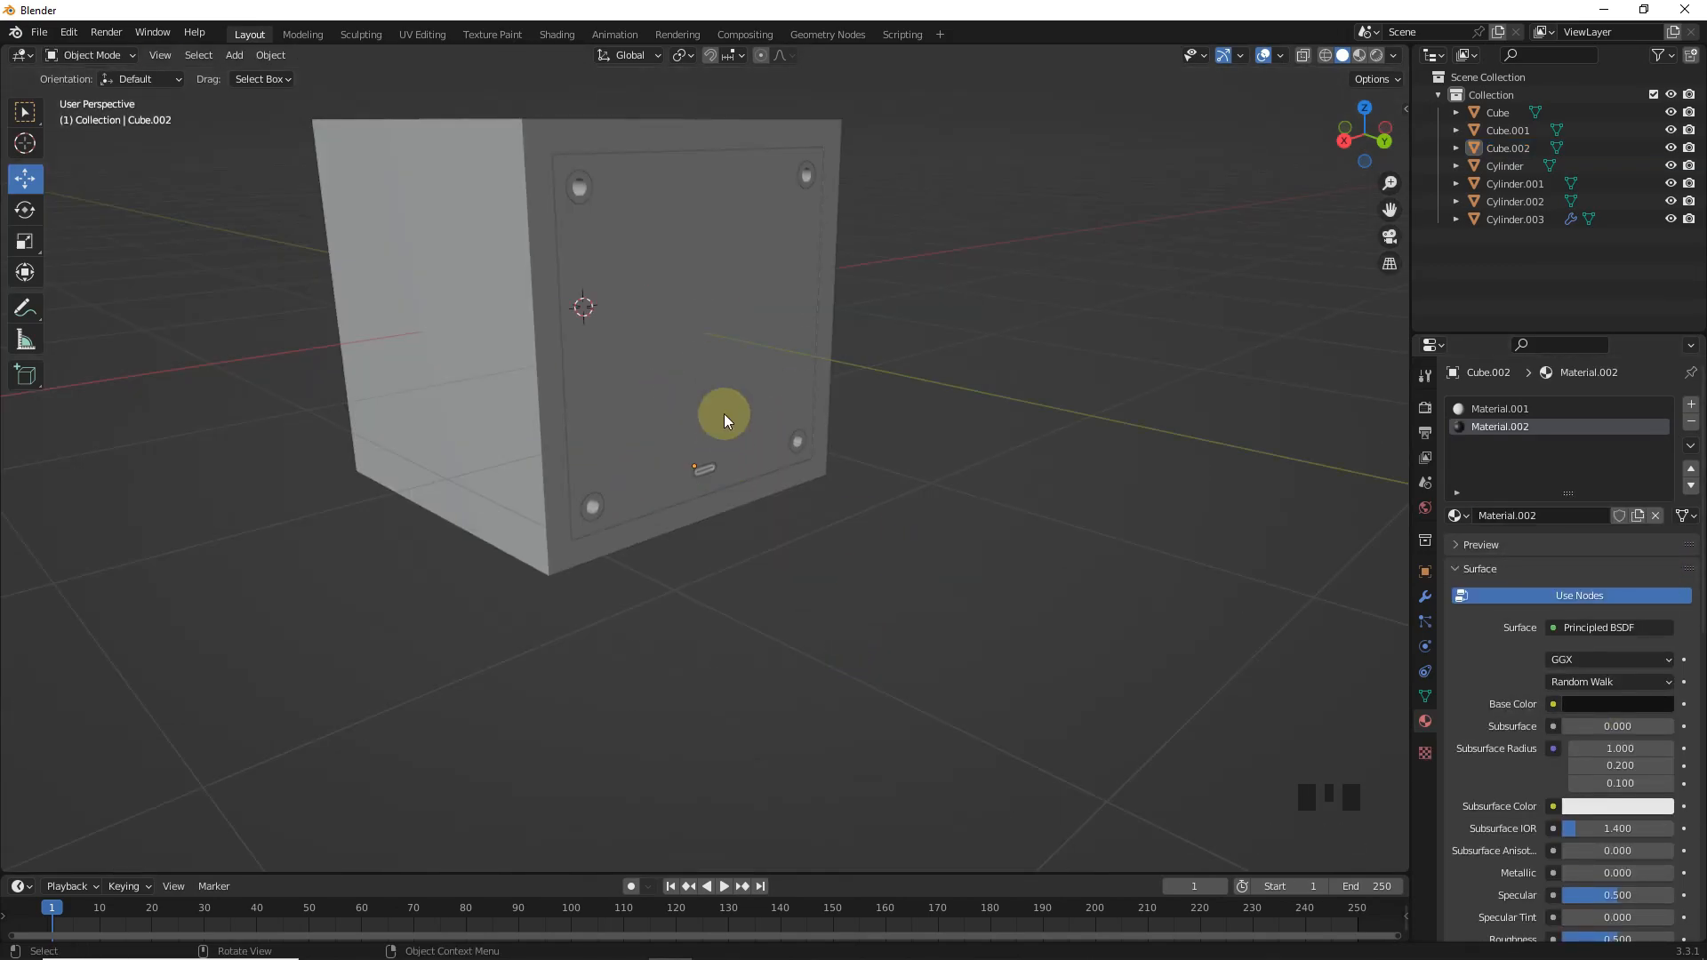
key(shift+a)
mouse_move(724, 414)
click(786, 424)
key(KP_1)
shift+middle_drag(802, 422, 1015, 462)
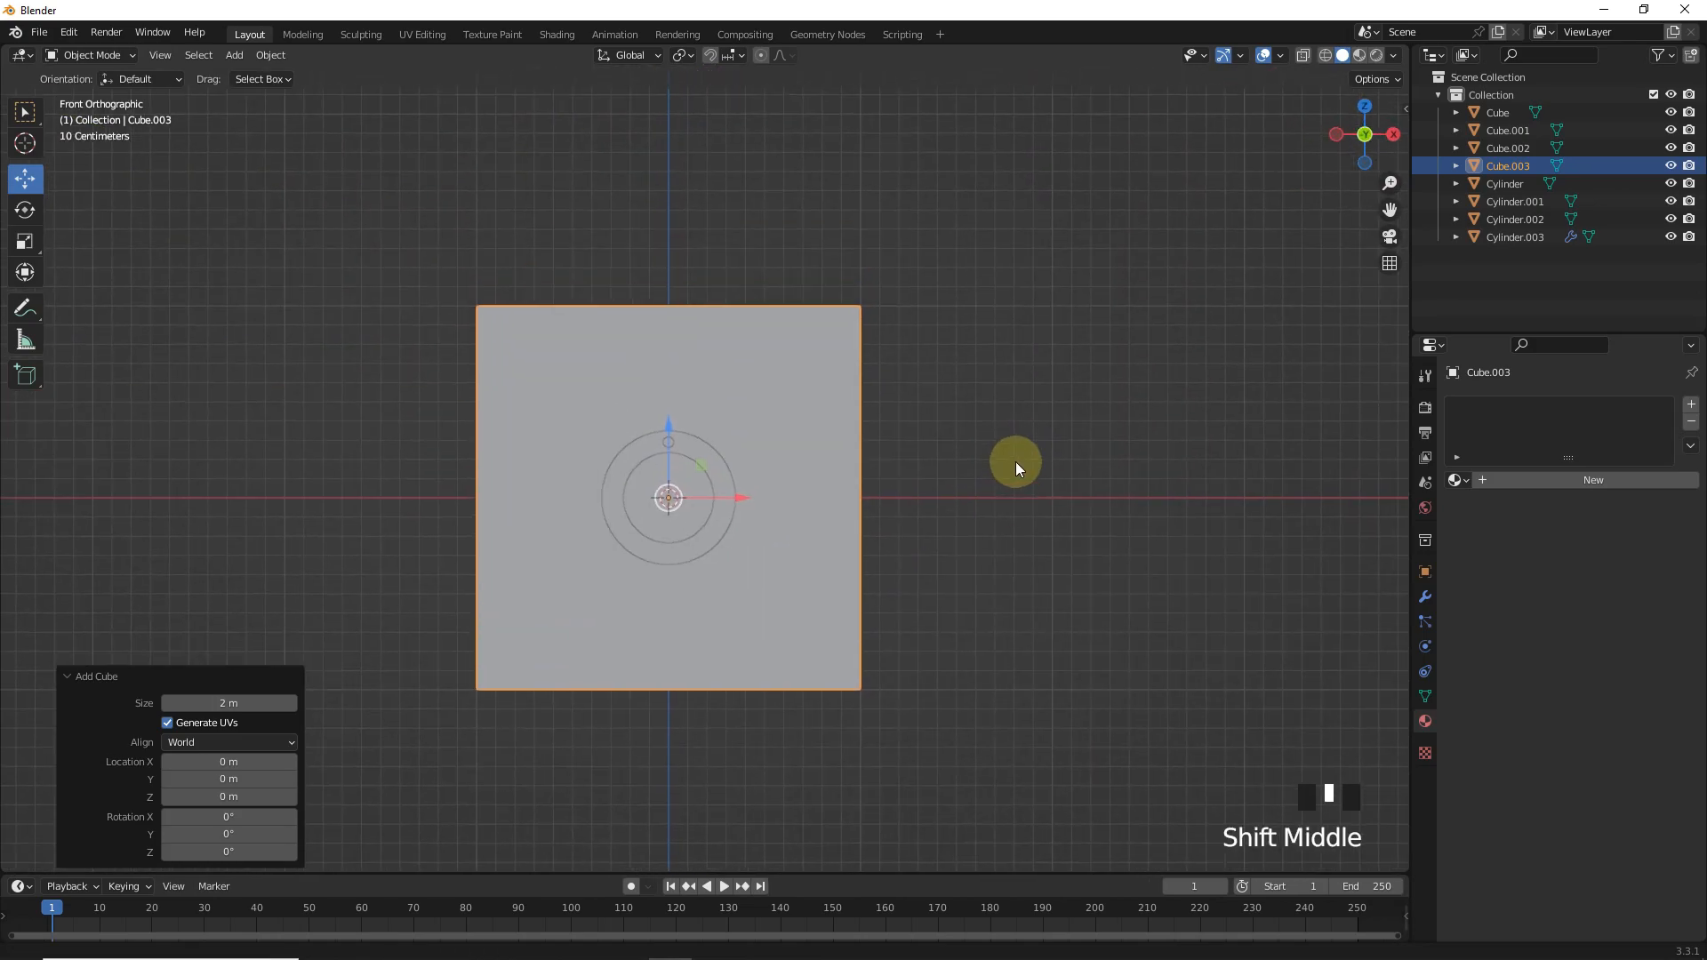
scroll(1017, 460, up, 6)
shift+middle_drag(1044, 355, 1170, 629)
key(g)
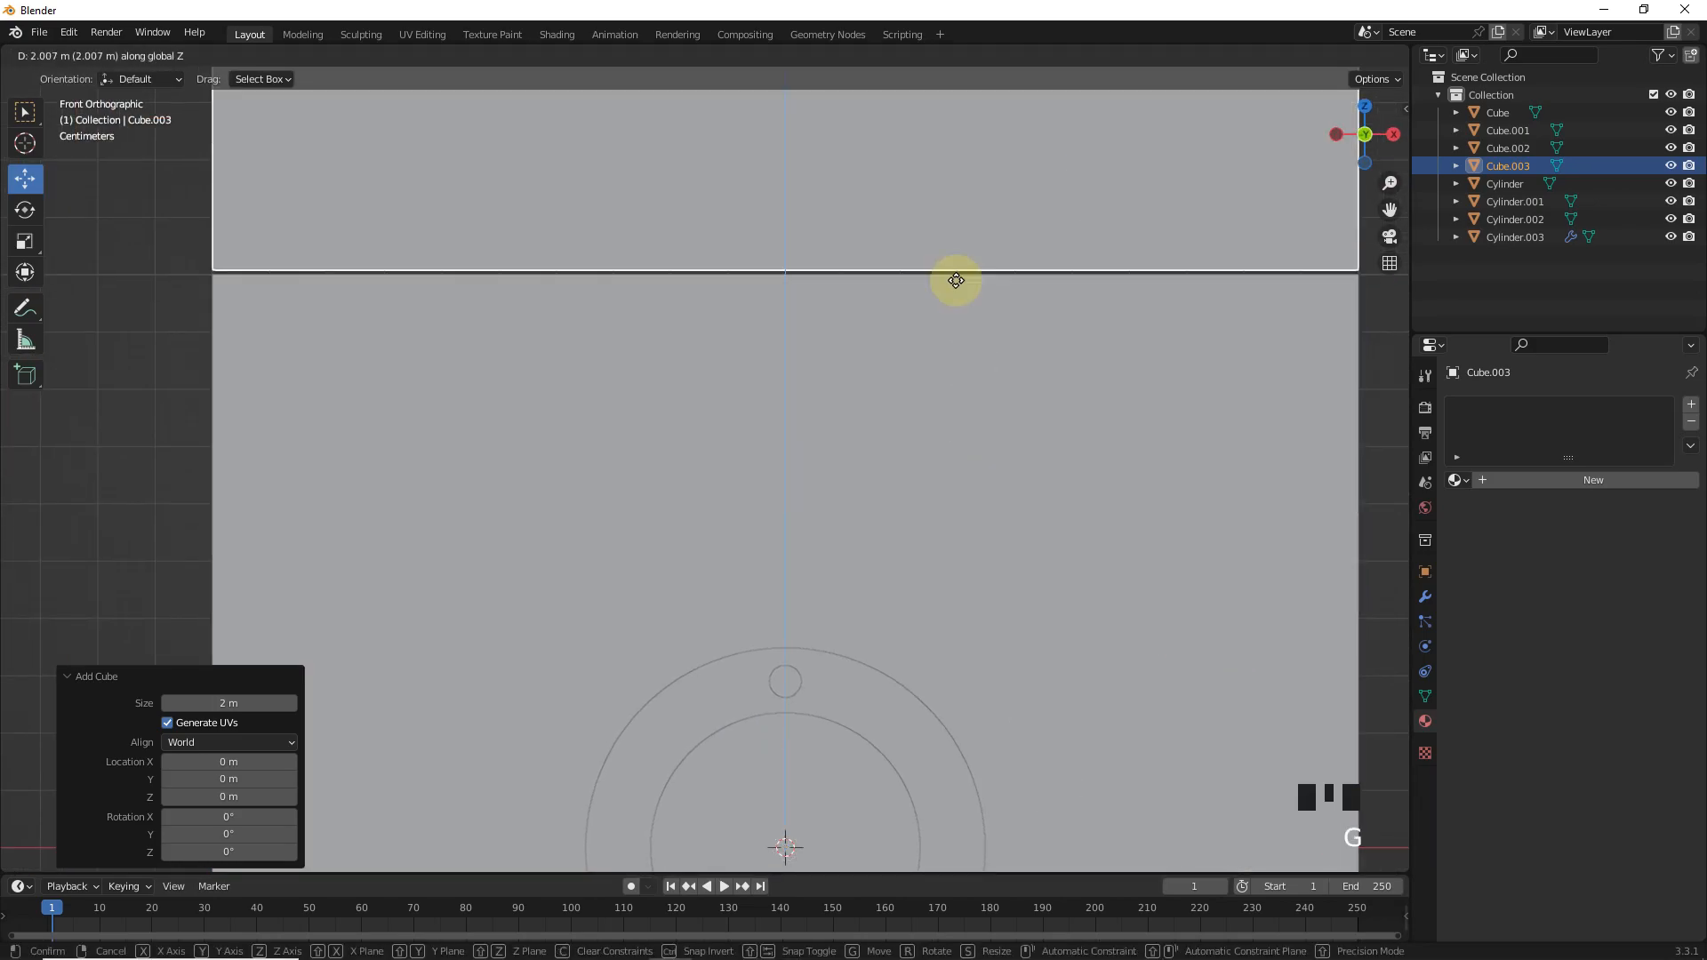
click(954, 280)
- Raise the new cube's top face along Z to make a tall upper block, and return to Object Mode
scroll(952, 280, down, 12)
key(Tab)
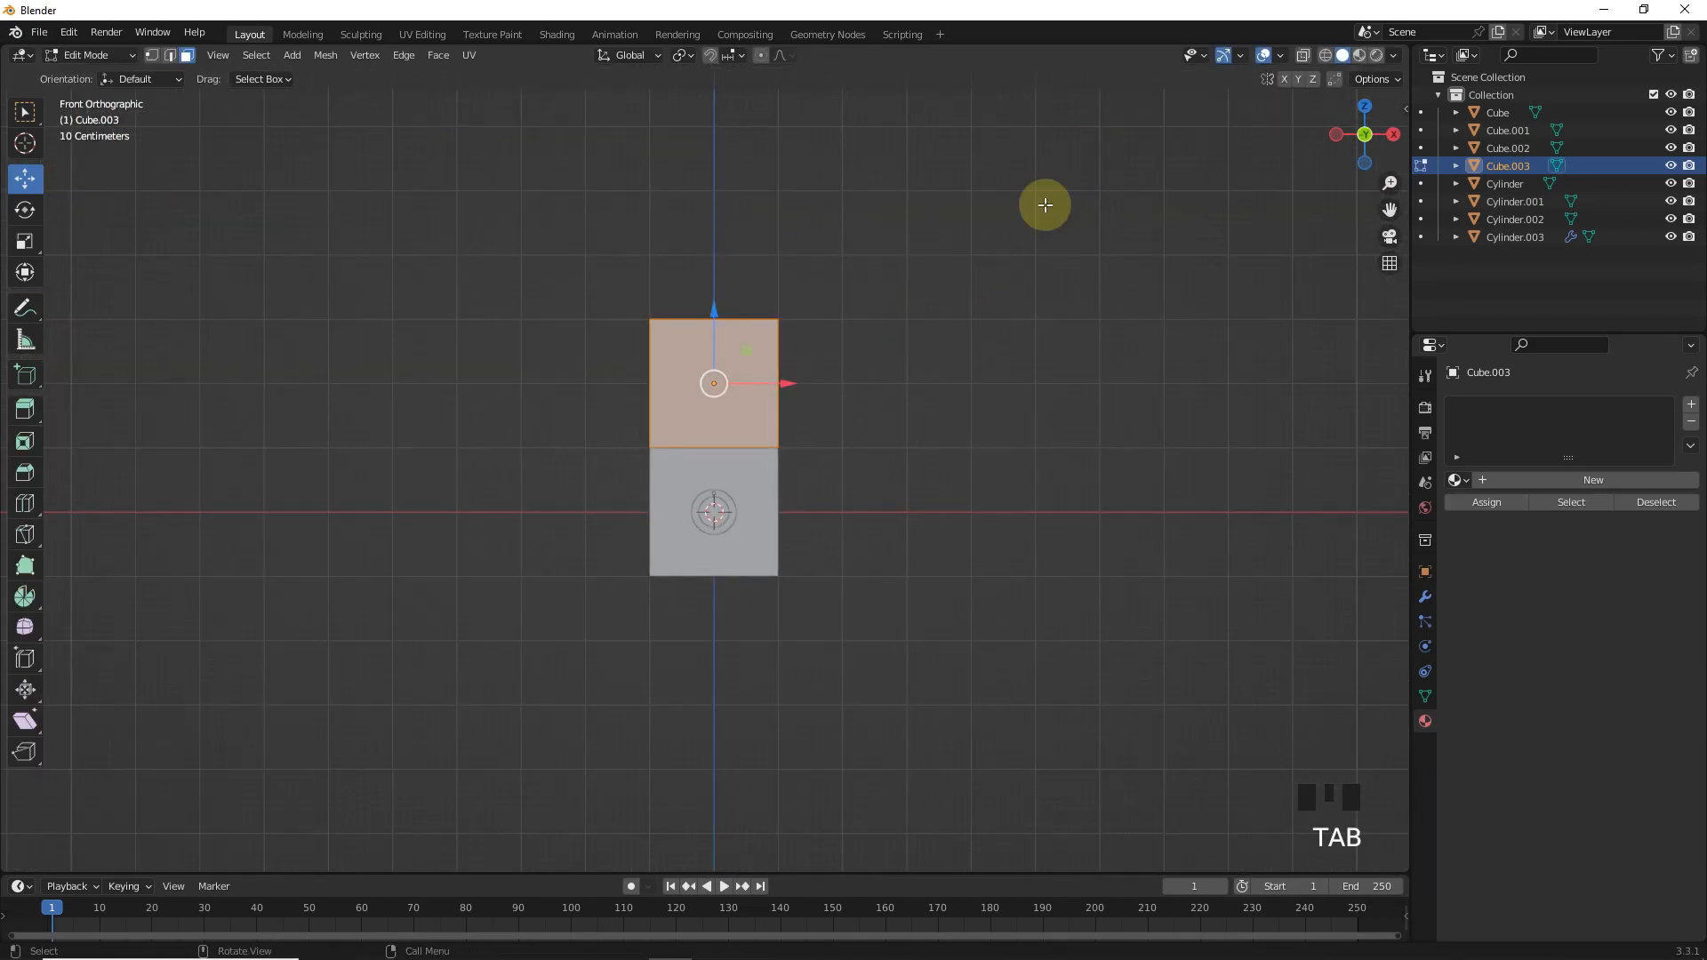
middle_drag(1045, 206, 762, 351)
key(KP_1)
drag(714, 306, 724, 136)
key(Tab)
middle_drag(965, 349, 1049, 404)
scroll(1028, 459, up, 2)
- Add a Bevel modifier to the tall upper block with an amount of 0.02 m and 5 segments
click(1425, 596)
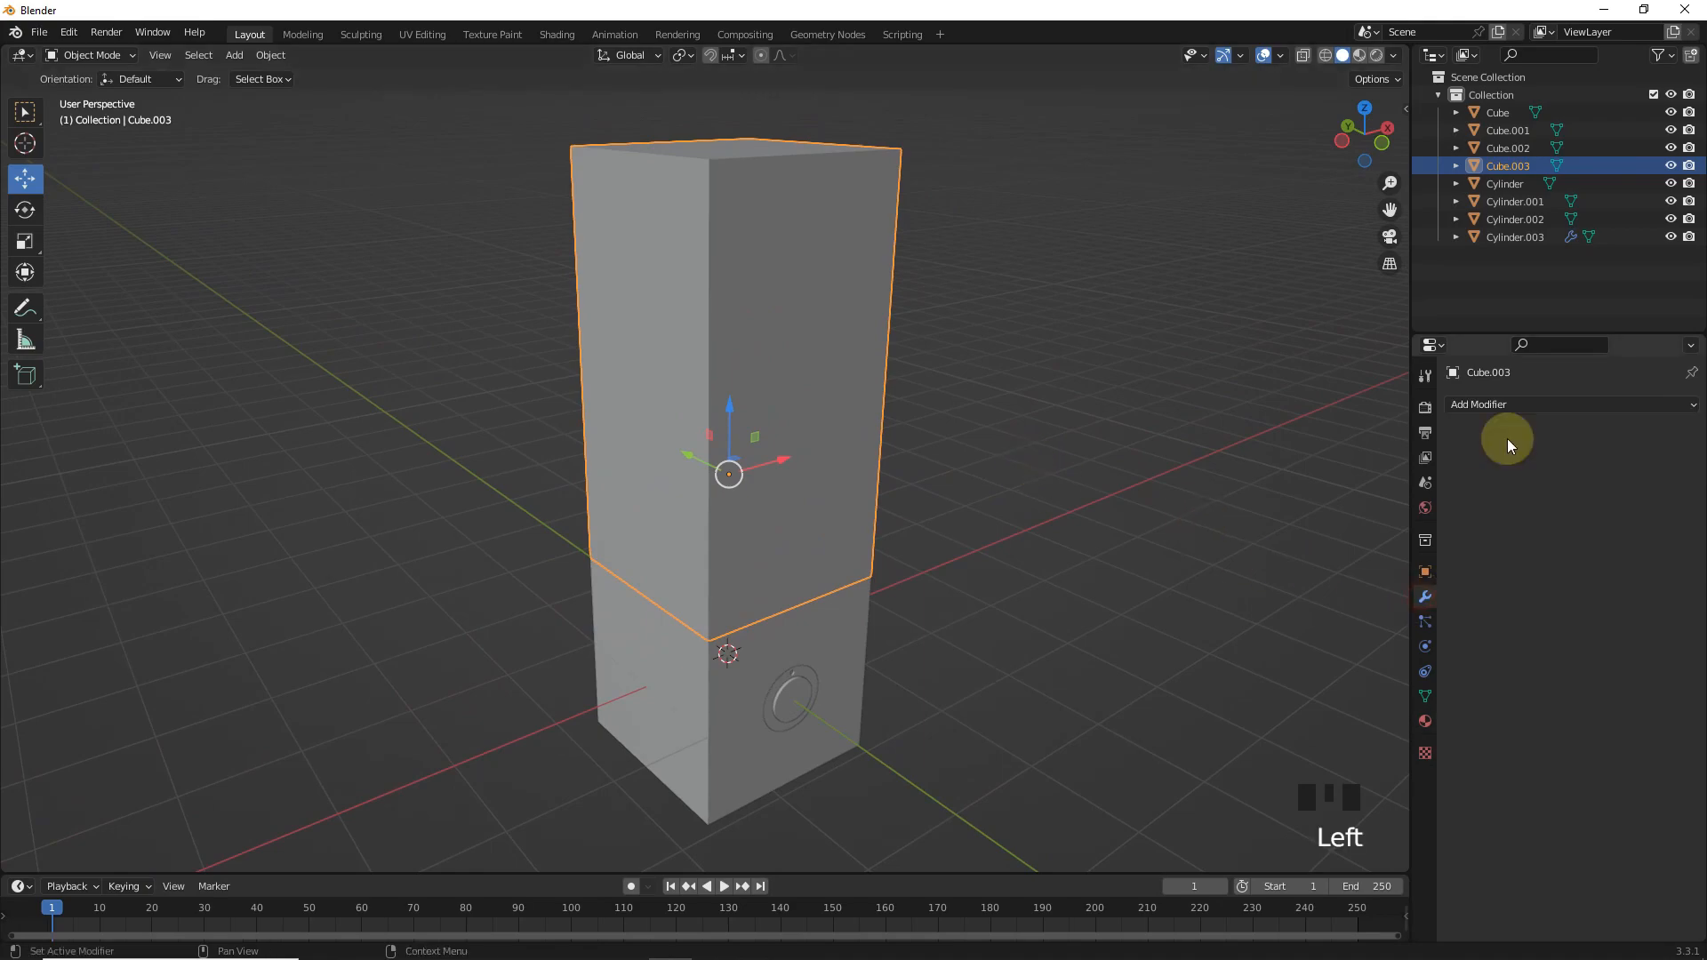
click(1504, 405)
click(1376, 466)
text(2)
click(1578, 524)
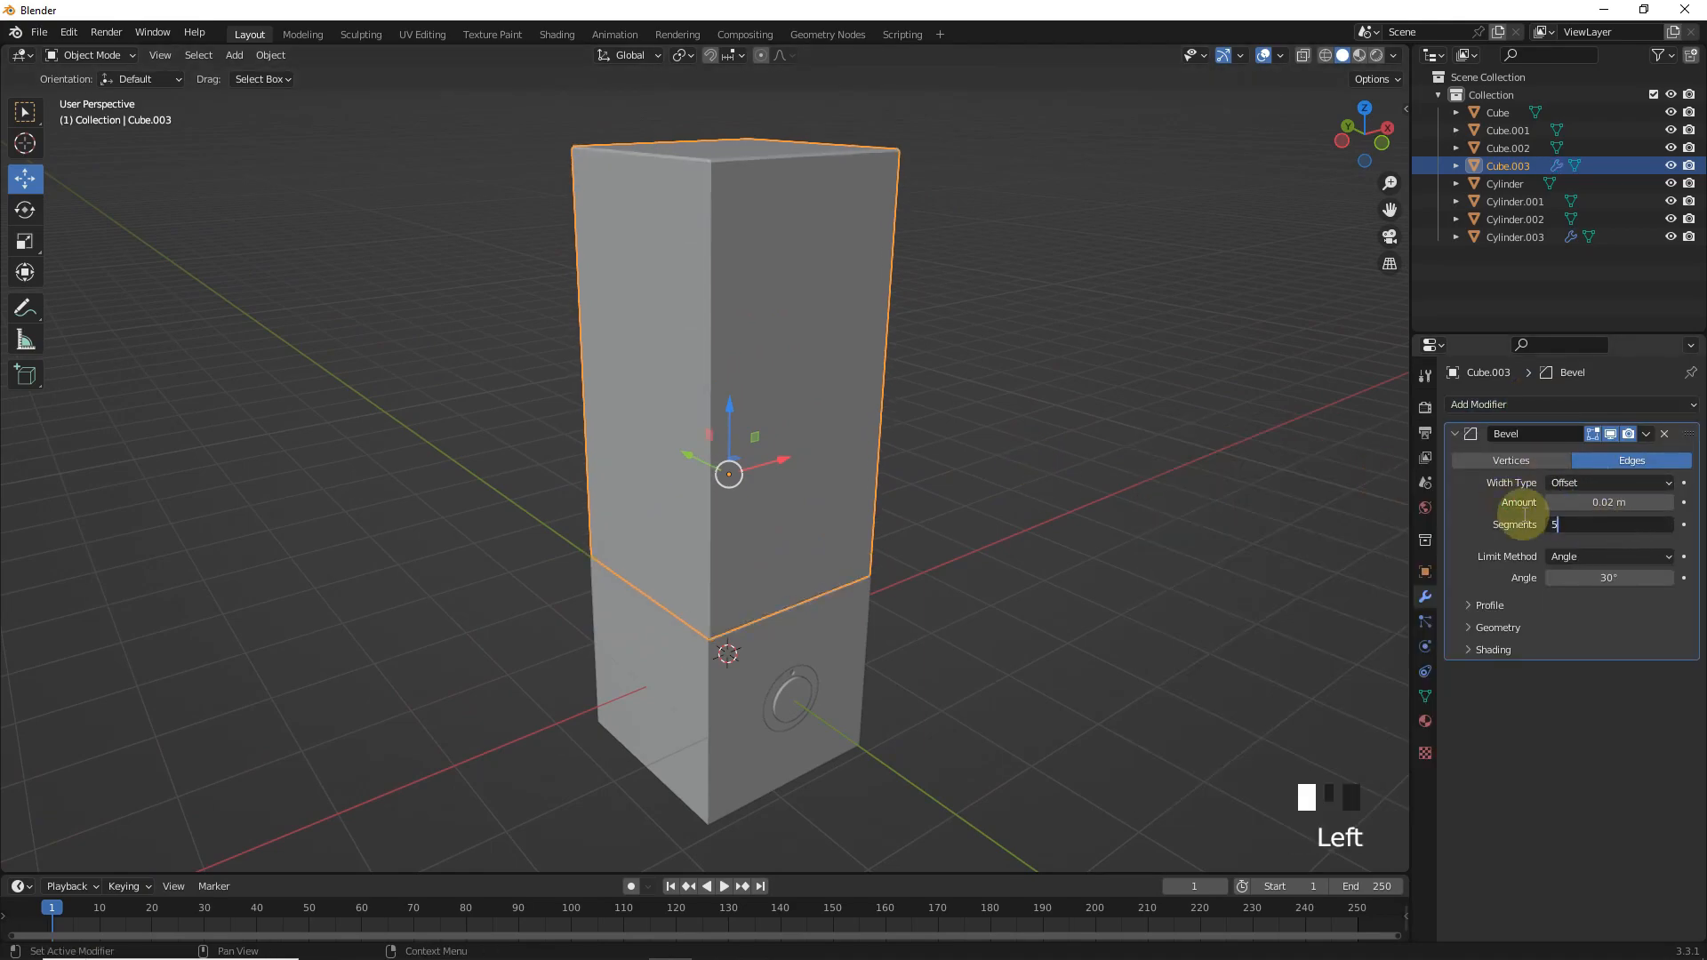
- Add a Bevel modifier to the lower box with an amount of 0.02 m and 5 segments
click(850, 611)
key(KP_Decimal)
click(1512, 405)
click(1369, 466)
click(1600, 502)
text(.02)
click(1609, 526)
text(3)
click(1509, 518)
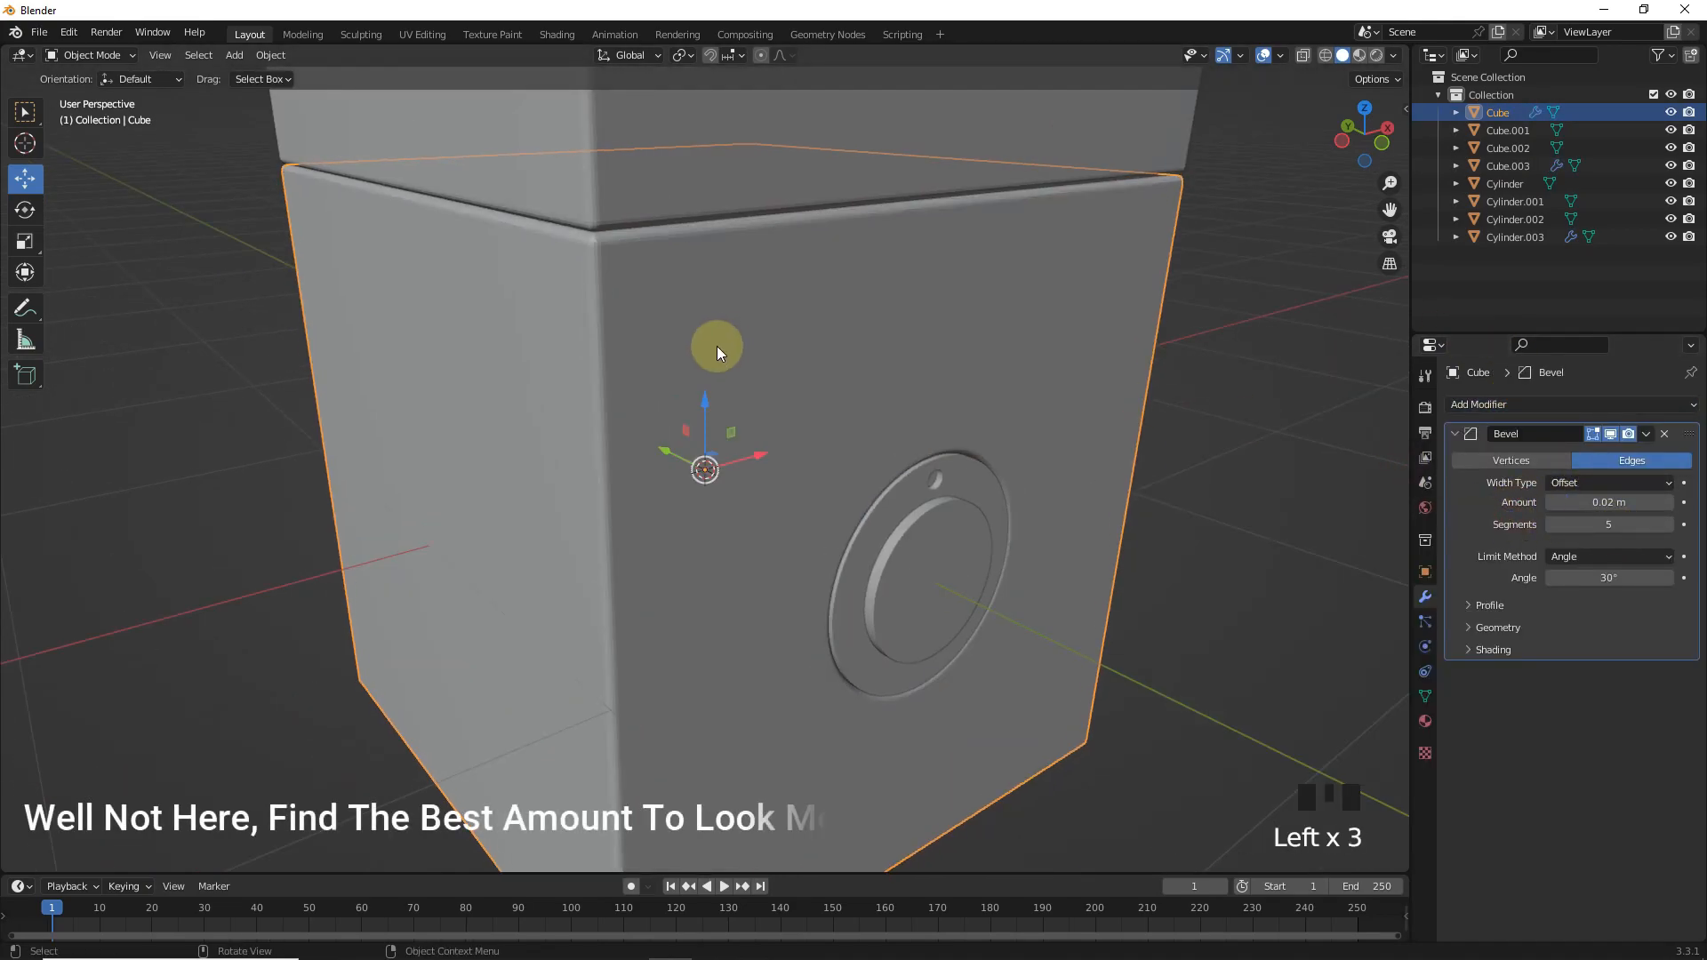
- Add a Bevel modifier to the back panel with 5 segments and an amount of 0.055 m
middle_drag(716, 350, 781, 351)
click(800, 334)
click(1508, 405)
click(1378, 468)
click(1607, 528)
text(5)
scroll(795, 311, up, 3)
shift+drag(1614, 504, 1578, 504)
scroll(1115, 517, down, 2)
- Add a Bevel modifier to the mirrored corner screws with an amount of 0.004 m and 5 segments
click(713, 447)
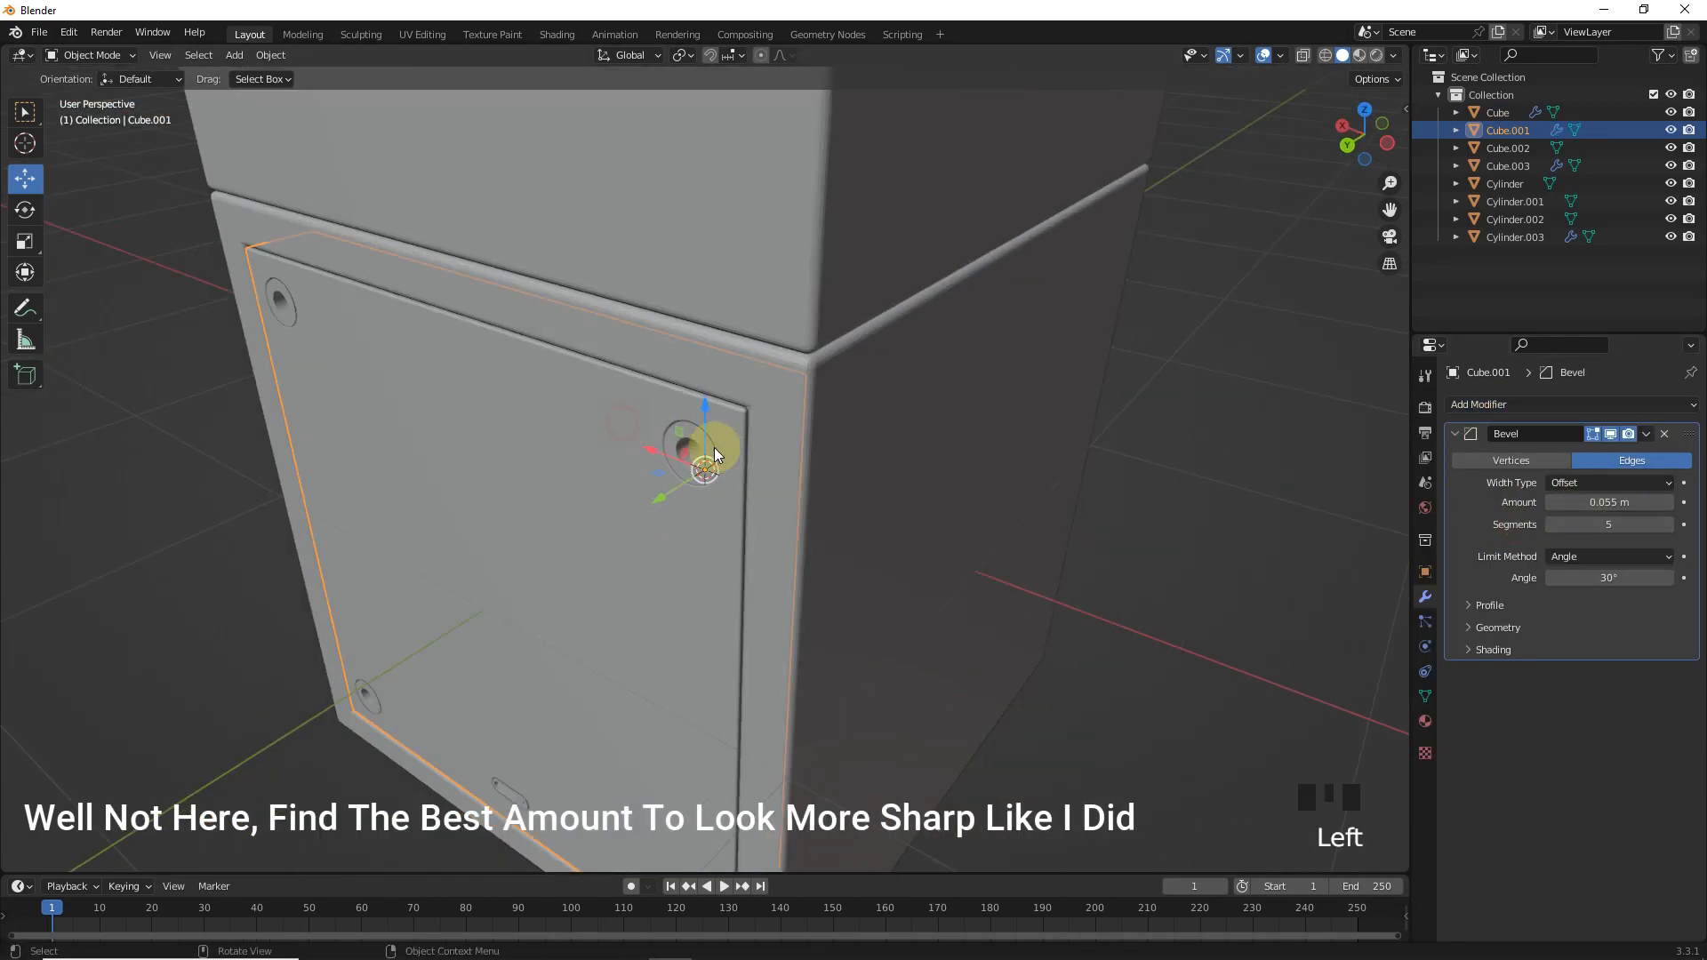
click(1559, 405)
click(1343, 474)
scroll(1316, 480, up, 3)
shift+drag(1638, 706, 1555, 706)
click(1607, 727)
text(3)
click(1521, 713)
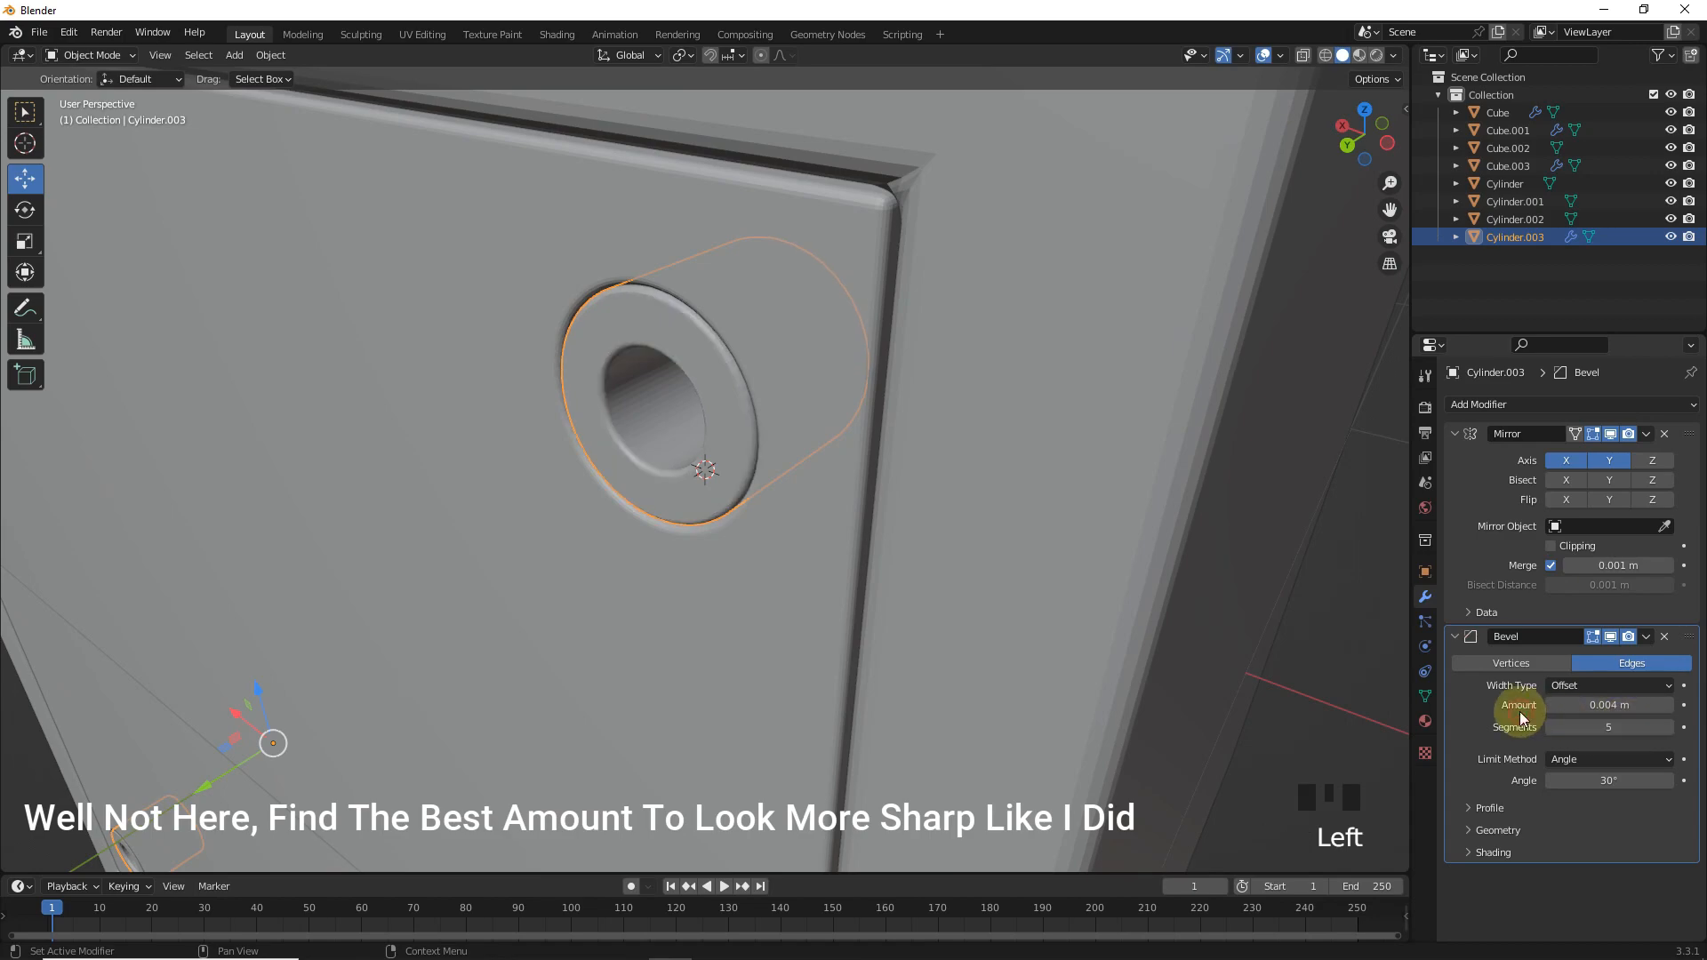
- Add a Bevel modifier to the slot piece with an amount of 0.004 m and 5 segments
scroll(626, 650, down, 6)
click(626, 654)
scroll(679, 669, up, 3)
click(693, 534)
middle_drag(694, 534, 756, 507)
click(1547, 405)
click(1378, 475)
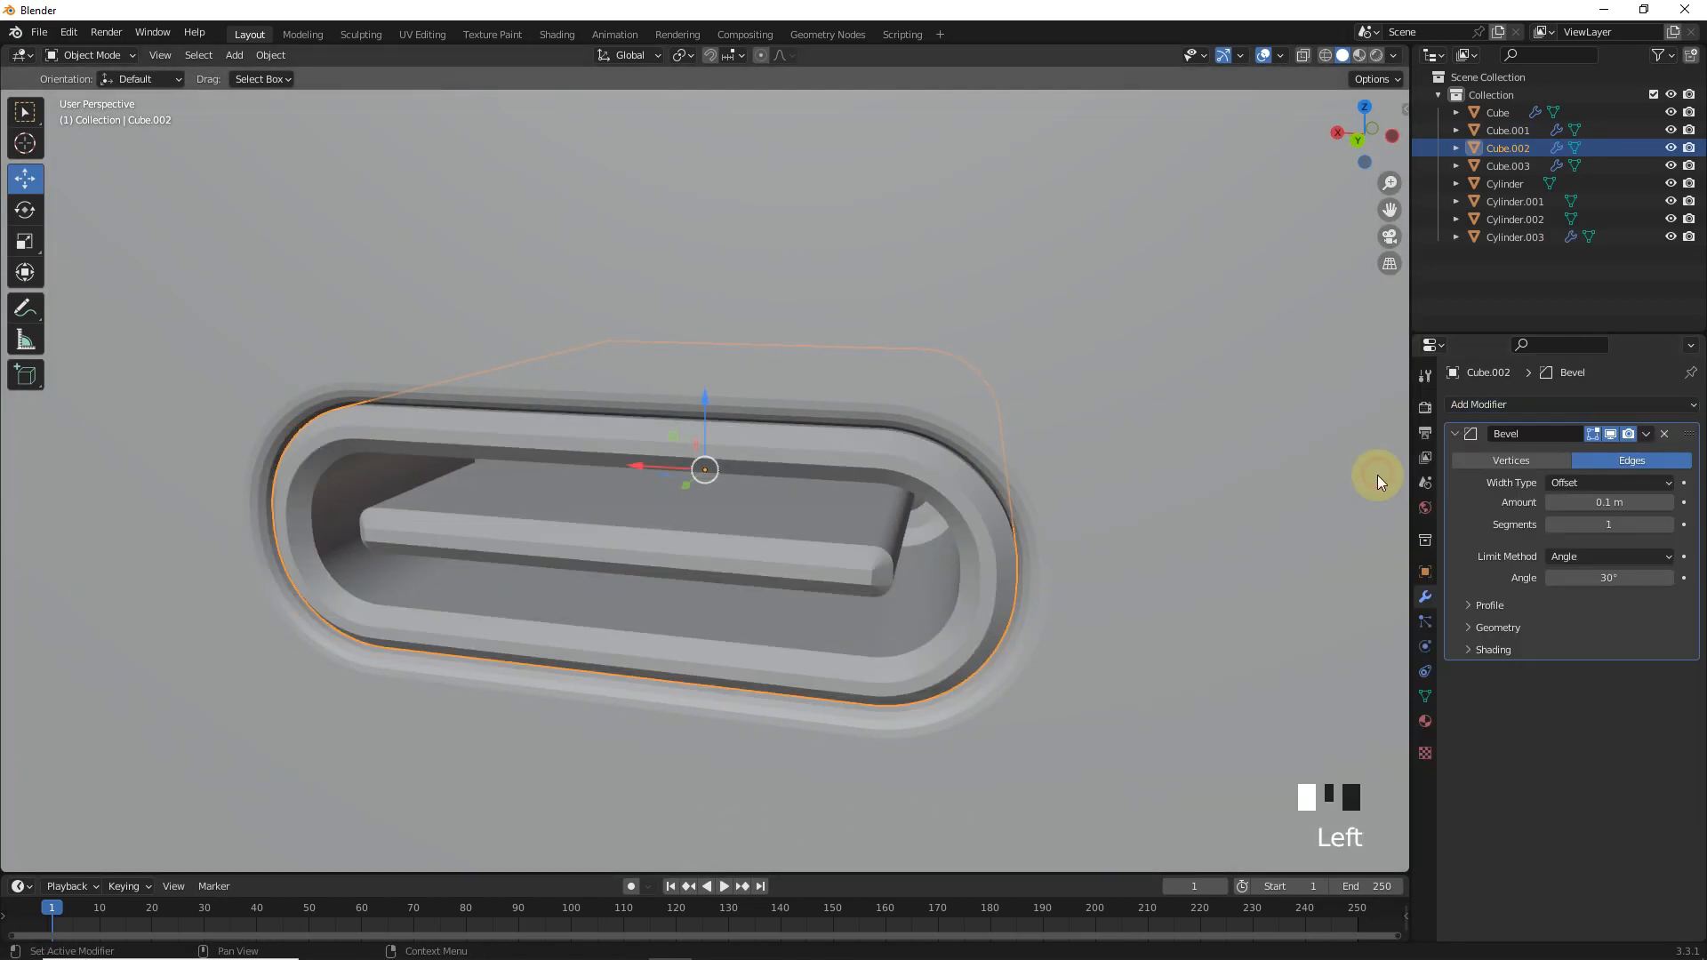
shift+drag(1609, 502, 1572, 502)
drag(1609, 525, 1645, 525)
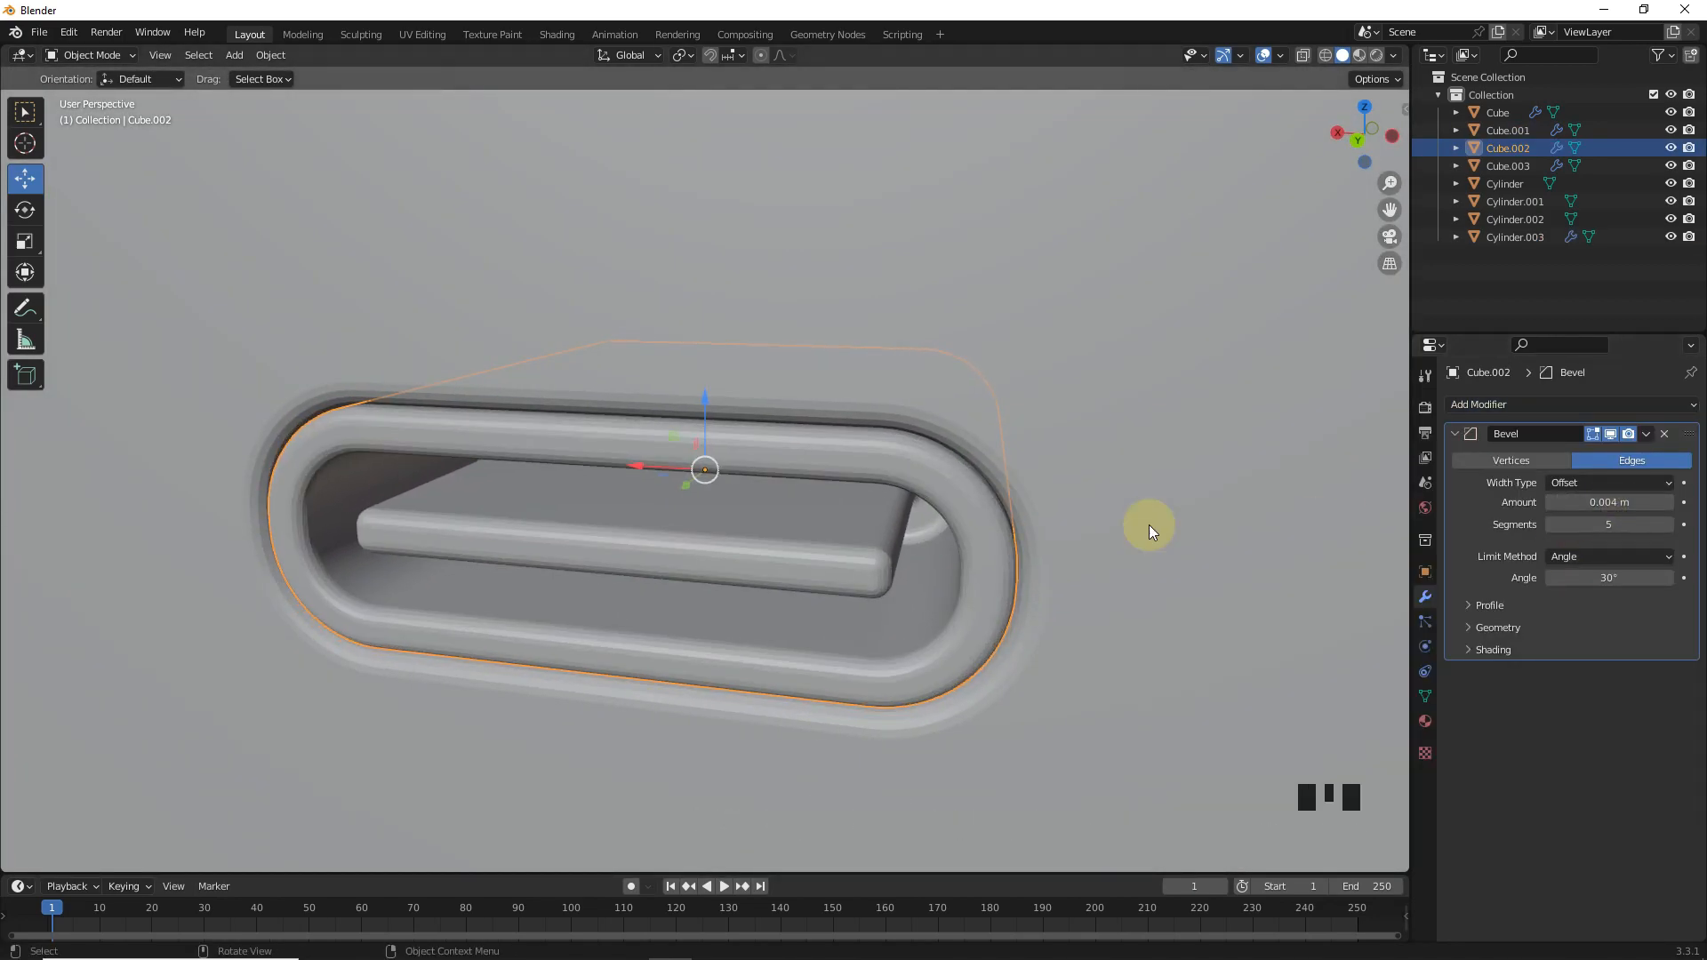
click(1613, 503)
key(Return)
- Inset the lower box's bottom face by about 0.198 m and extrude it slightly outward as a base, and return to Object Mode
scroll(929, 466, down, 12)
middle_drag(929, 466, 823, 392)
scroll(860, 536, down, 2)
click(742, 687)
scroll(740, 683, down, 3)
key(Tab)
click(725, 638)
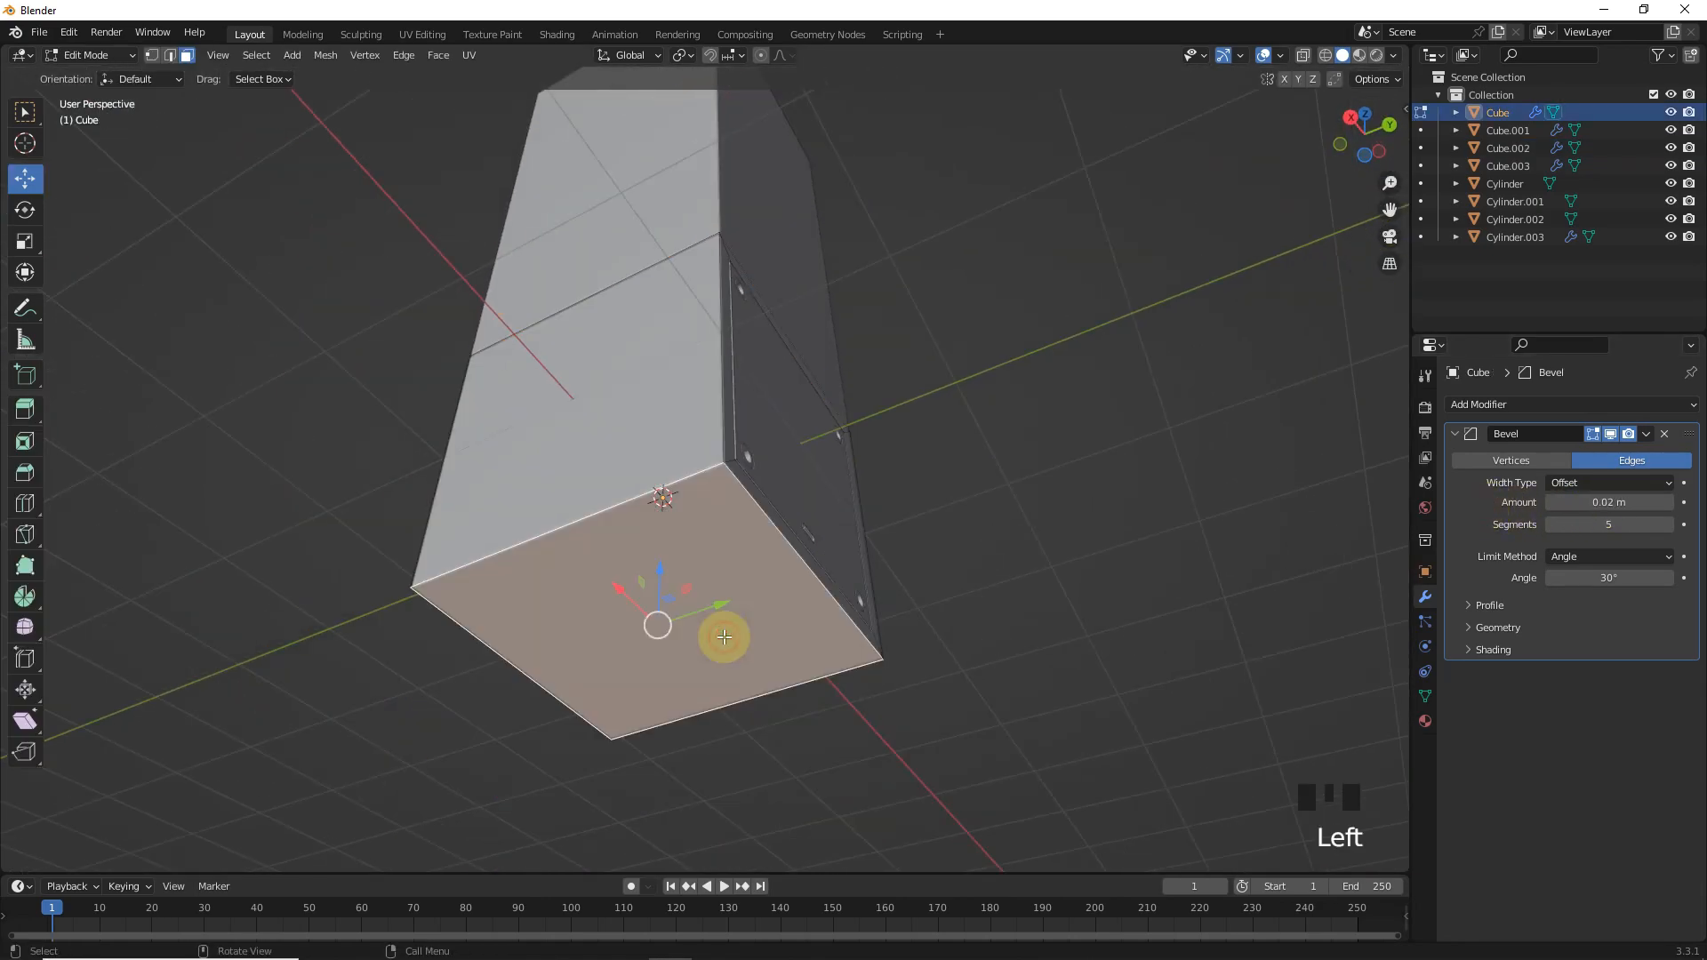
key(i)
click(920, 669)
key(e)
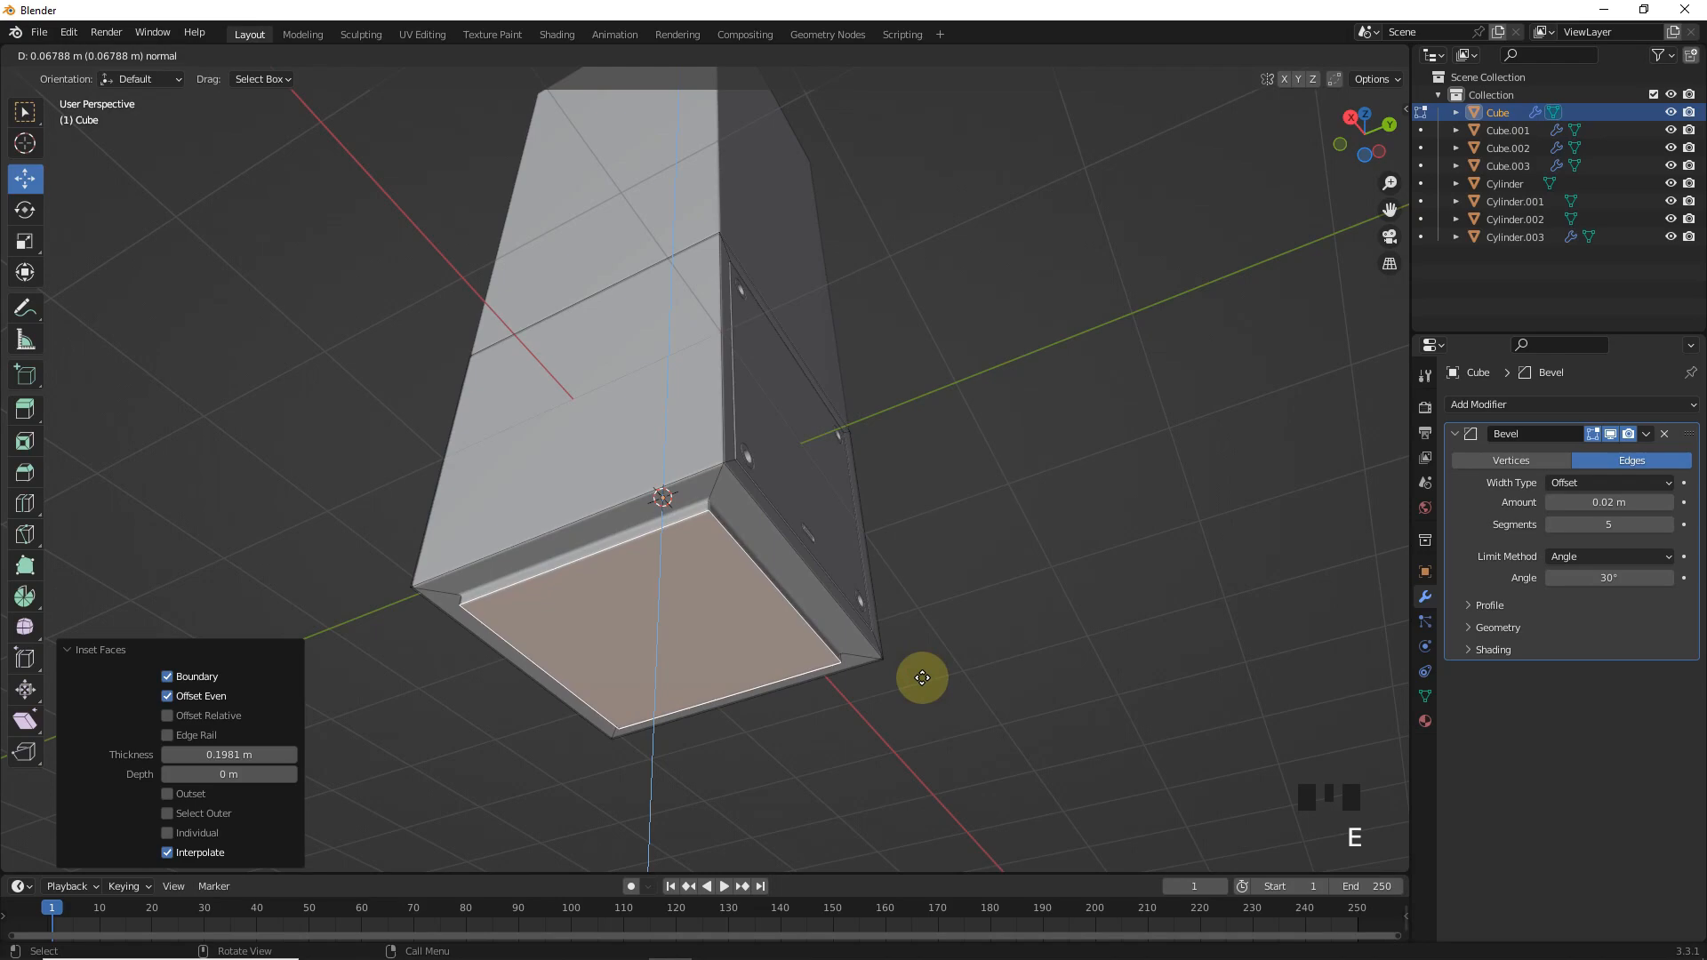
click(925, 675)
key(Tab)
- Select all objects and raise them about 1.1 m along Z so the base rests at ground level
key(a)
key(KP_1)
scroll(968, 408, down, 3)
shift+middle_drag(968, 408, 983, 507)
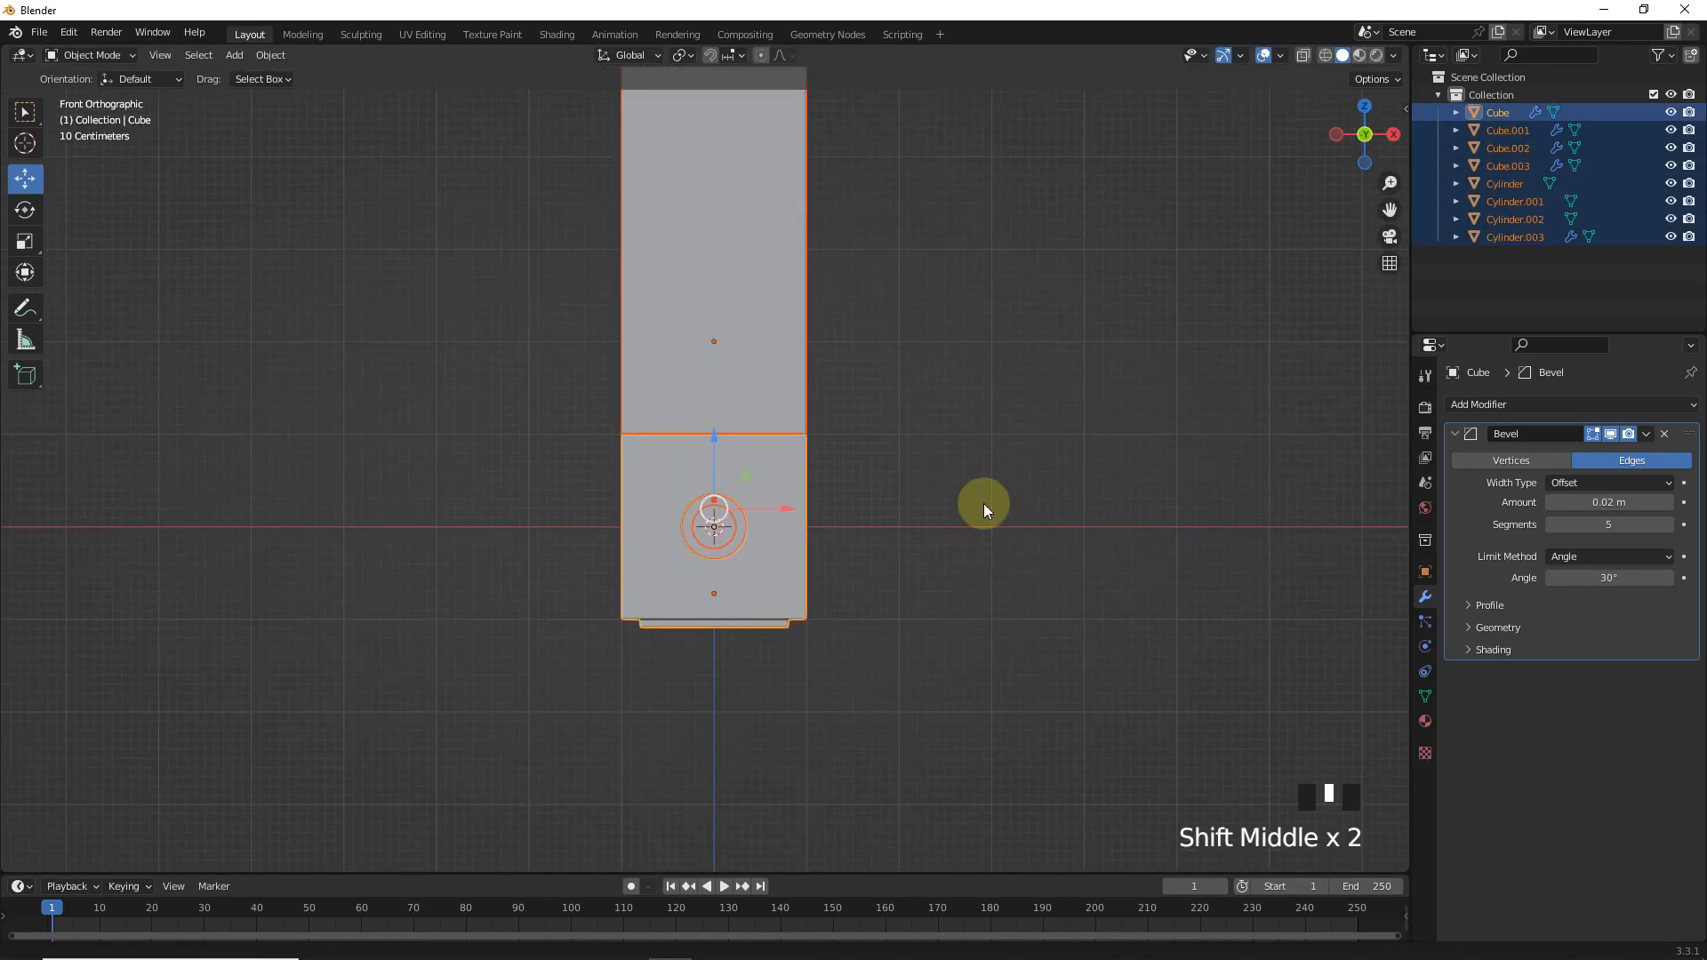
scroll(1199, 351, up, 10)
shift+middle_drag(1198, 350, 1206, 540)
key(g)
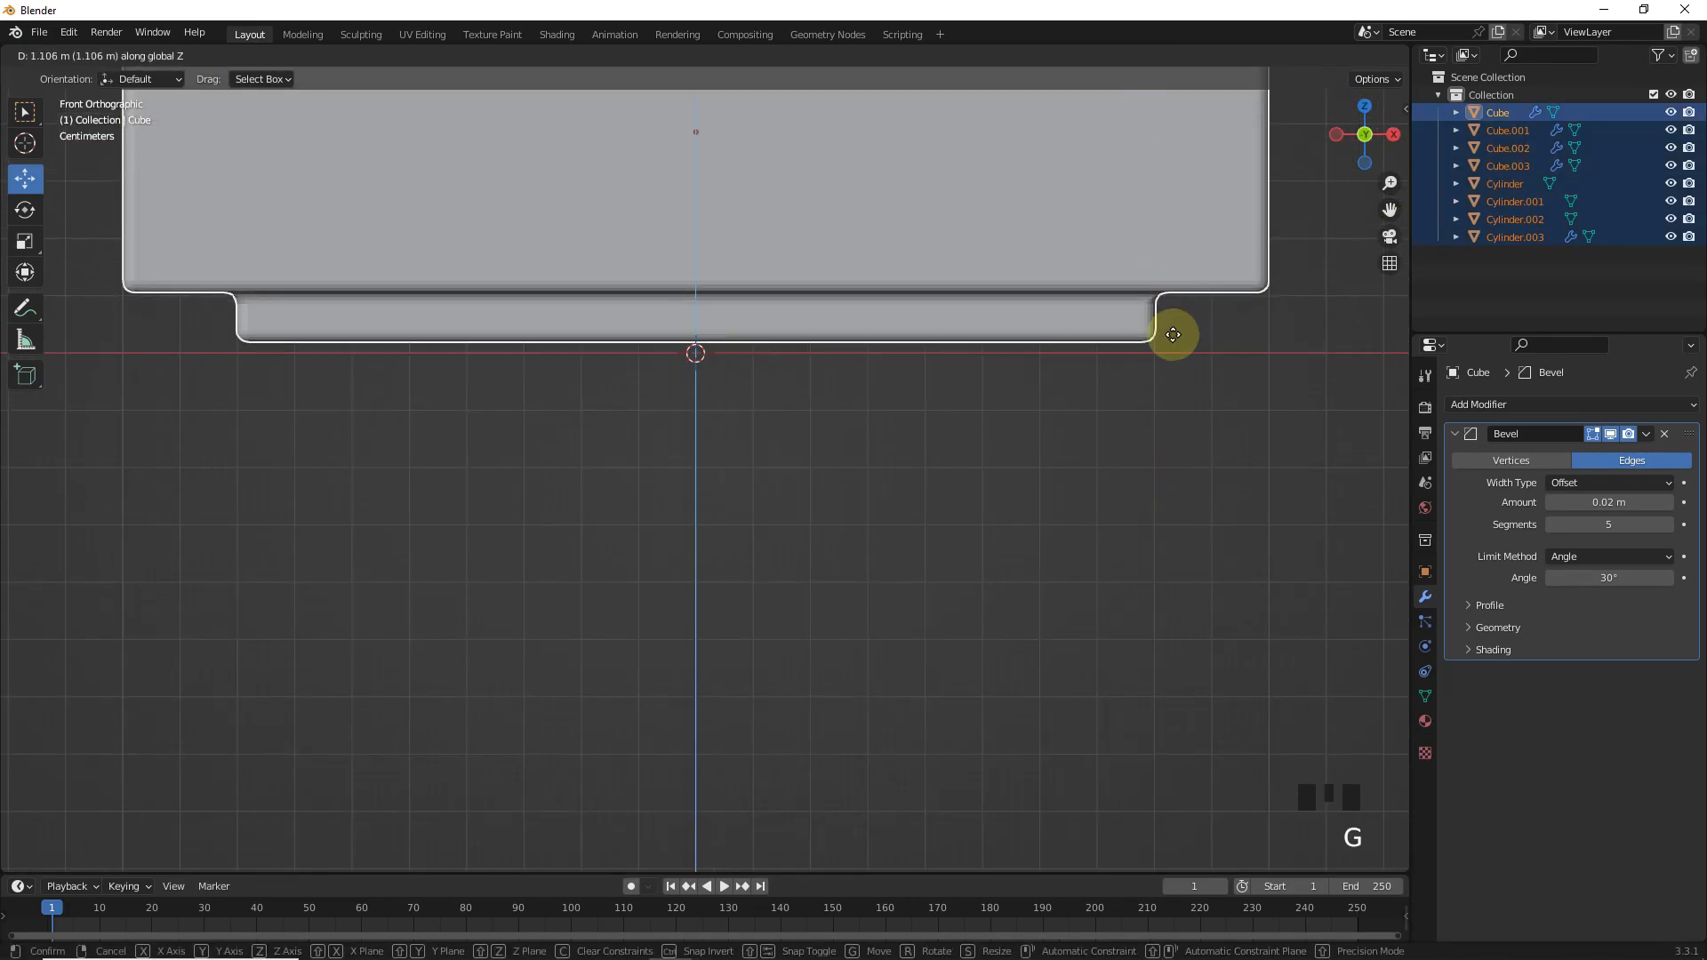
click(1180, 408)
click(1181, 408)
- Give the tall upper block a new material and switch the viewport to Material Preview shading
scroll(1180, 408, down, 11)
click(701, 203)
key(KP_Decimal)
middle_drag(969, 270, 1050, 329)
shift+middle_drag(1049, 329, 1078, 282)
click(1425, 722)
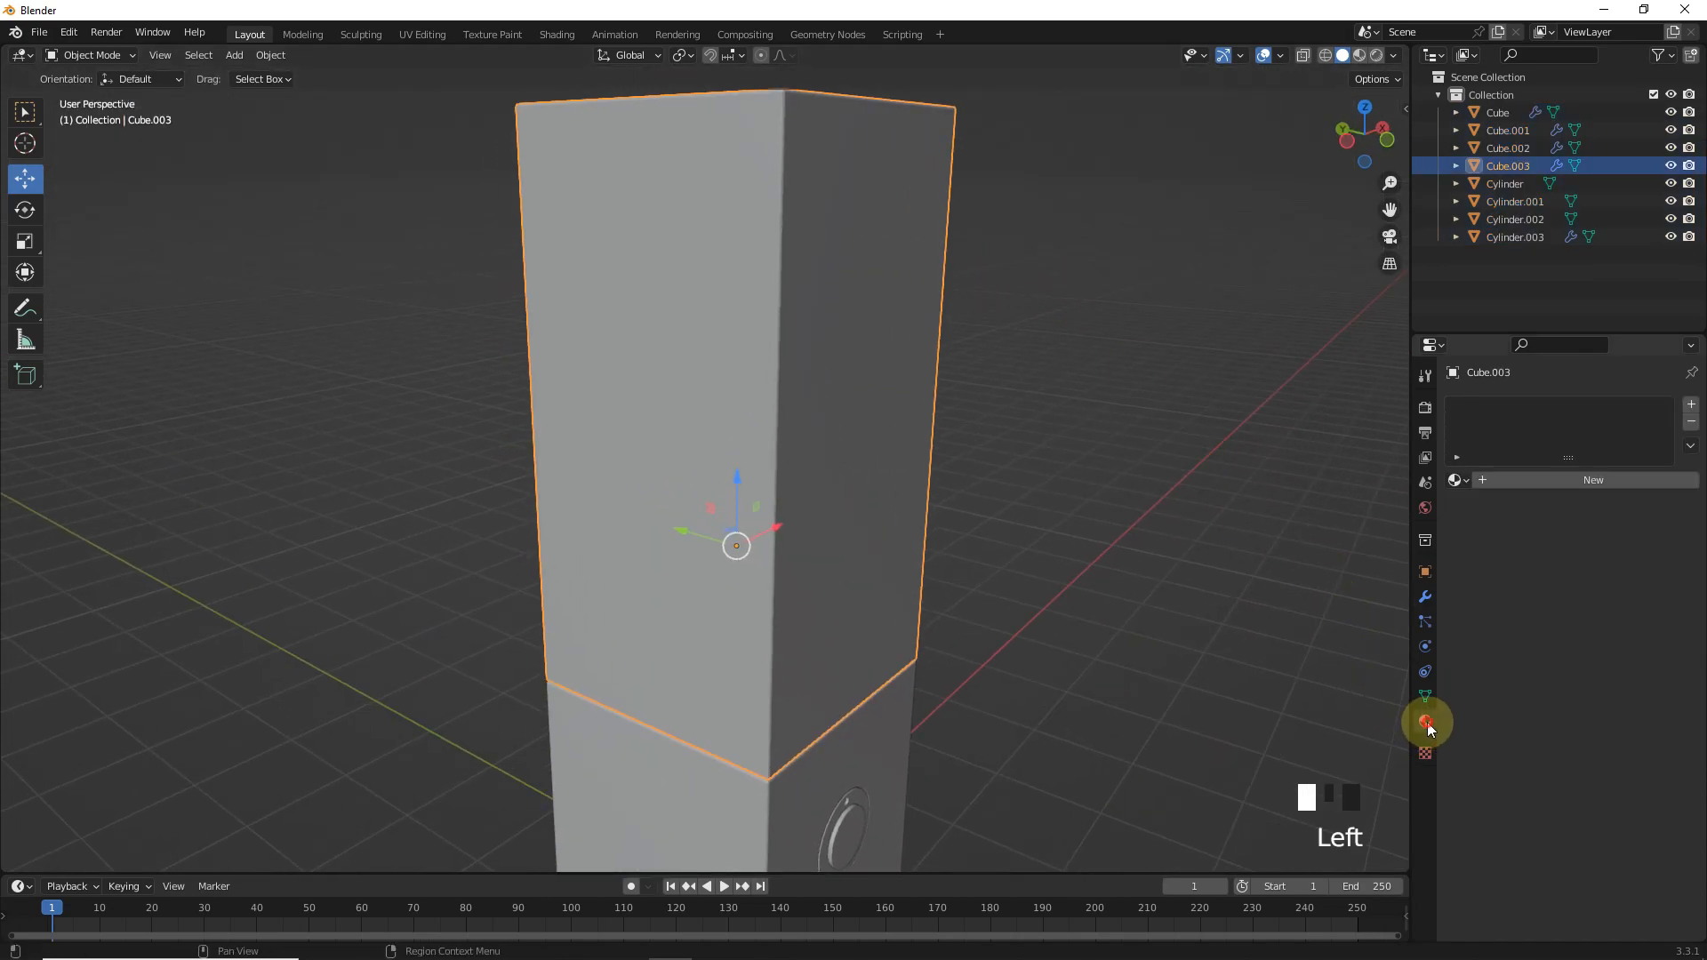
click(1596, 487)
click(784, 385)
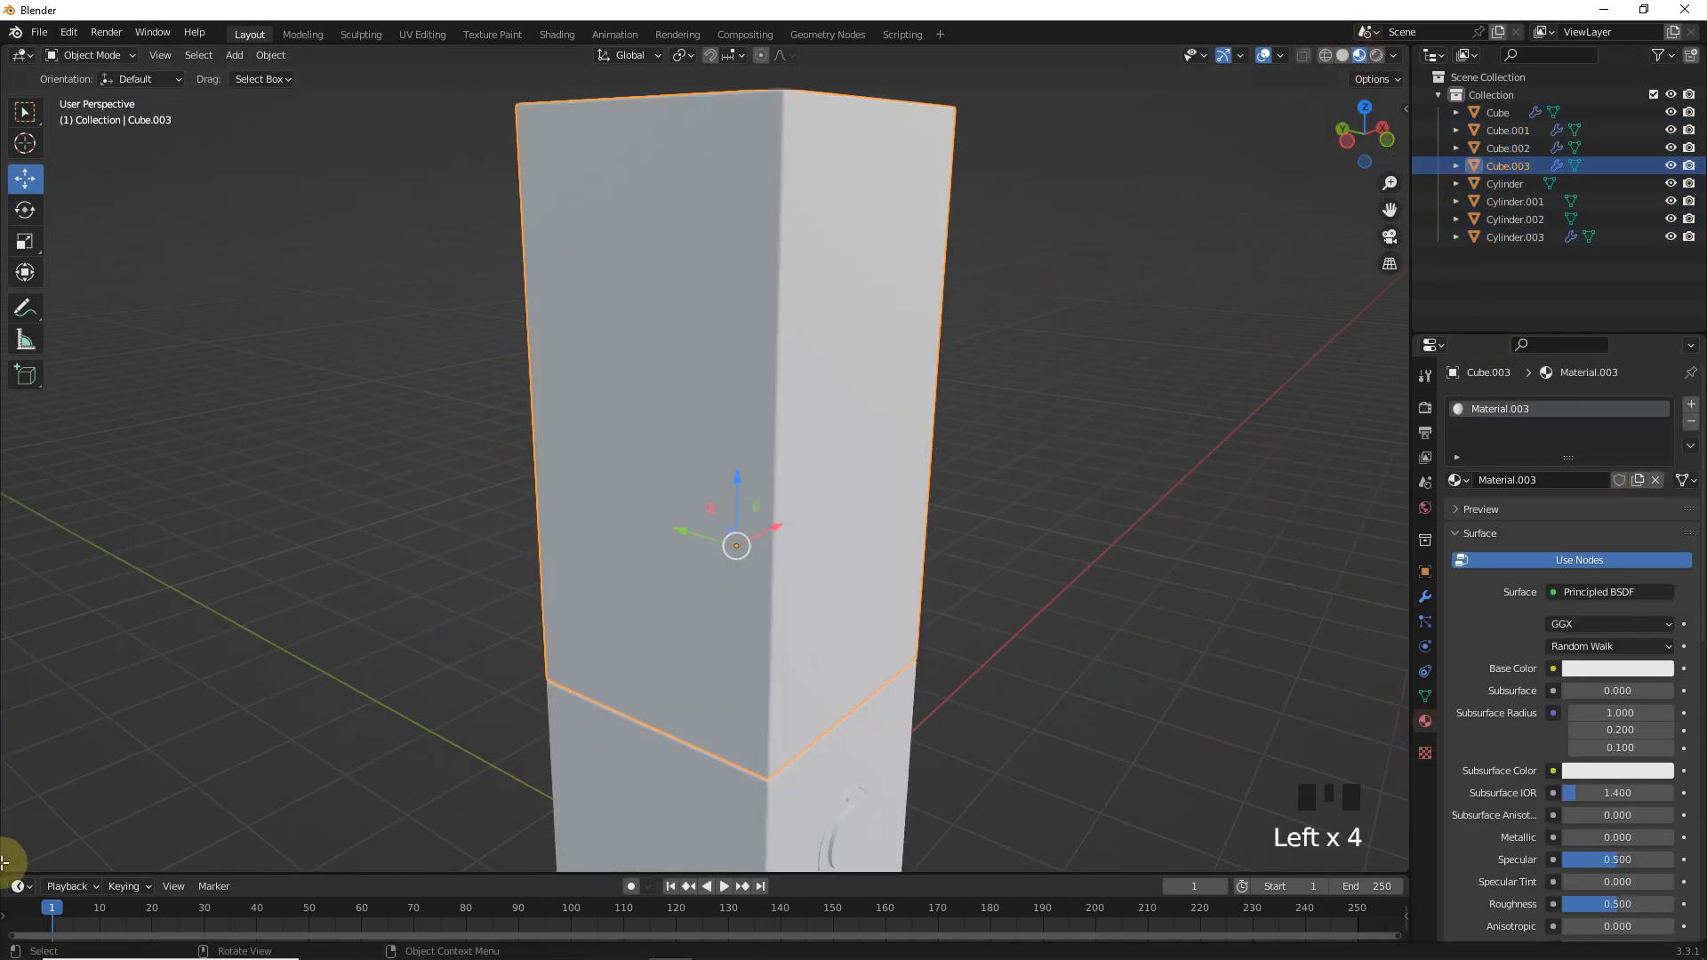
- Split the viewport and turn the new area into a Shader Editor showing the upper block's material nodes
drag(2, 863, 652, 794)
key(KP_Decimal)
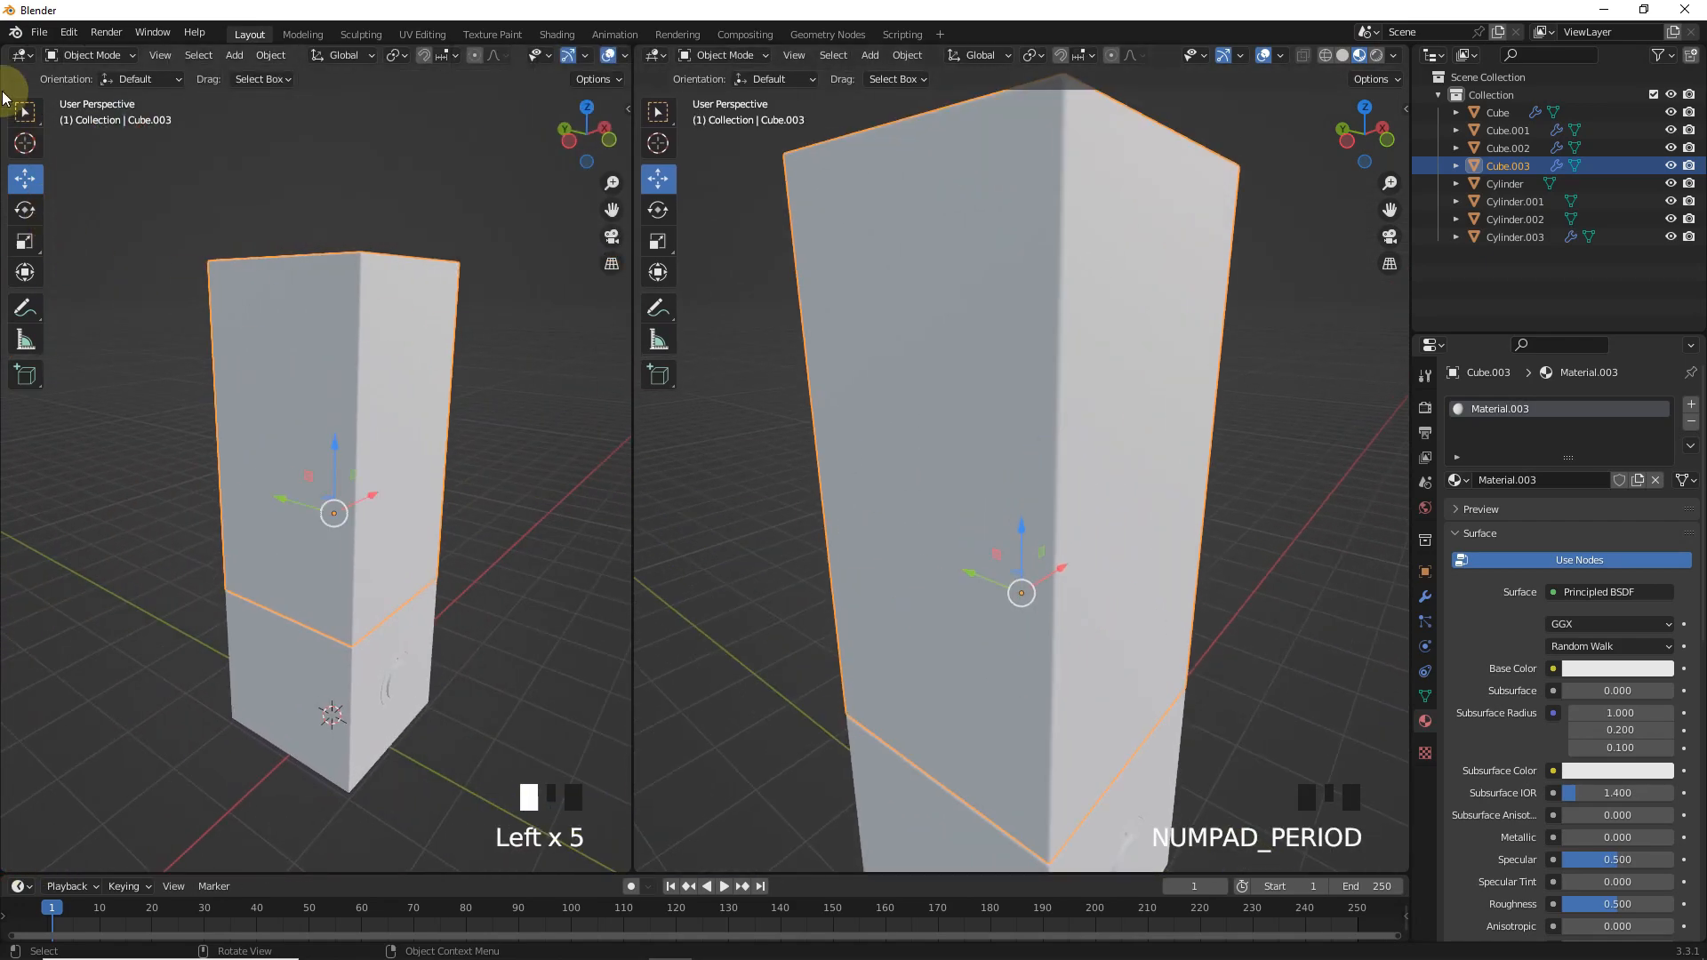
click(22, 55)
click(73, 221)
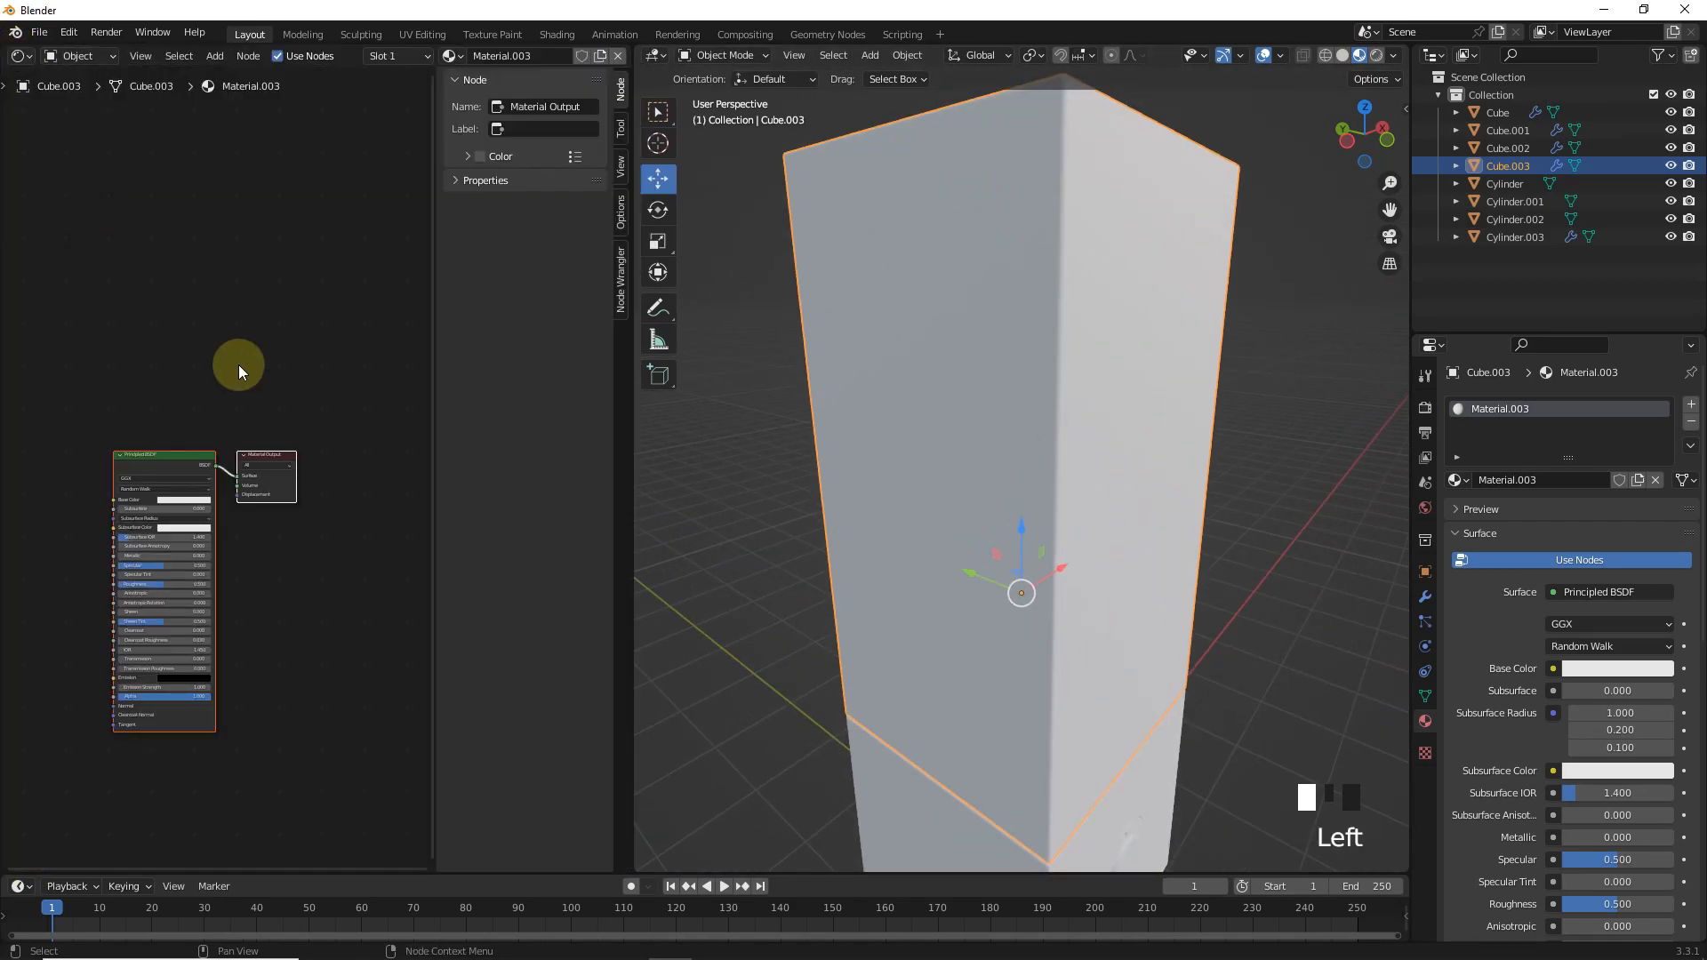
scroll(533, 463, up, 3)
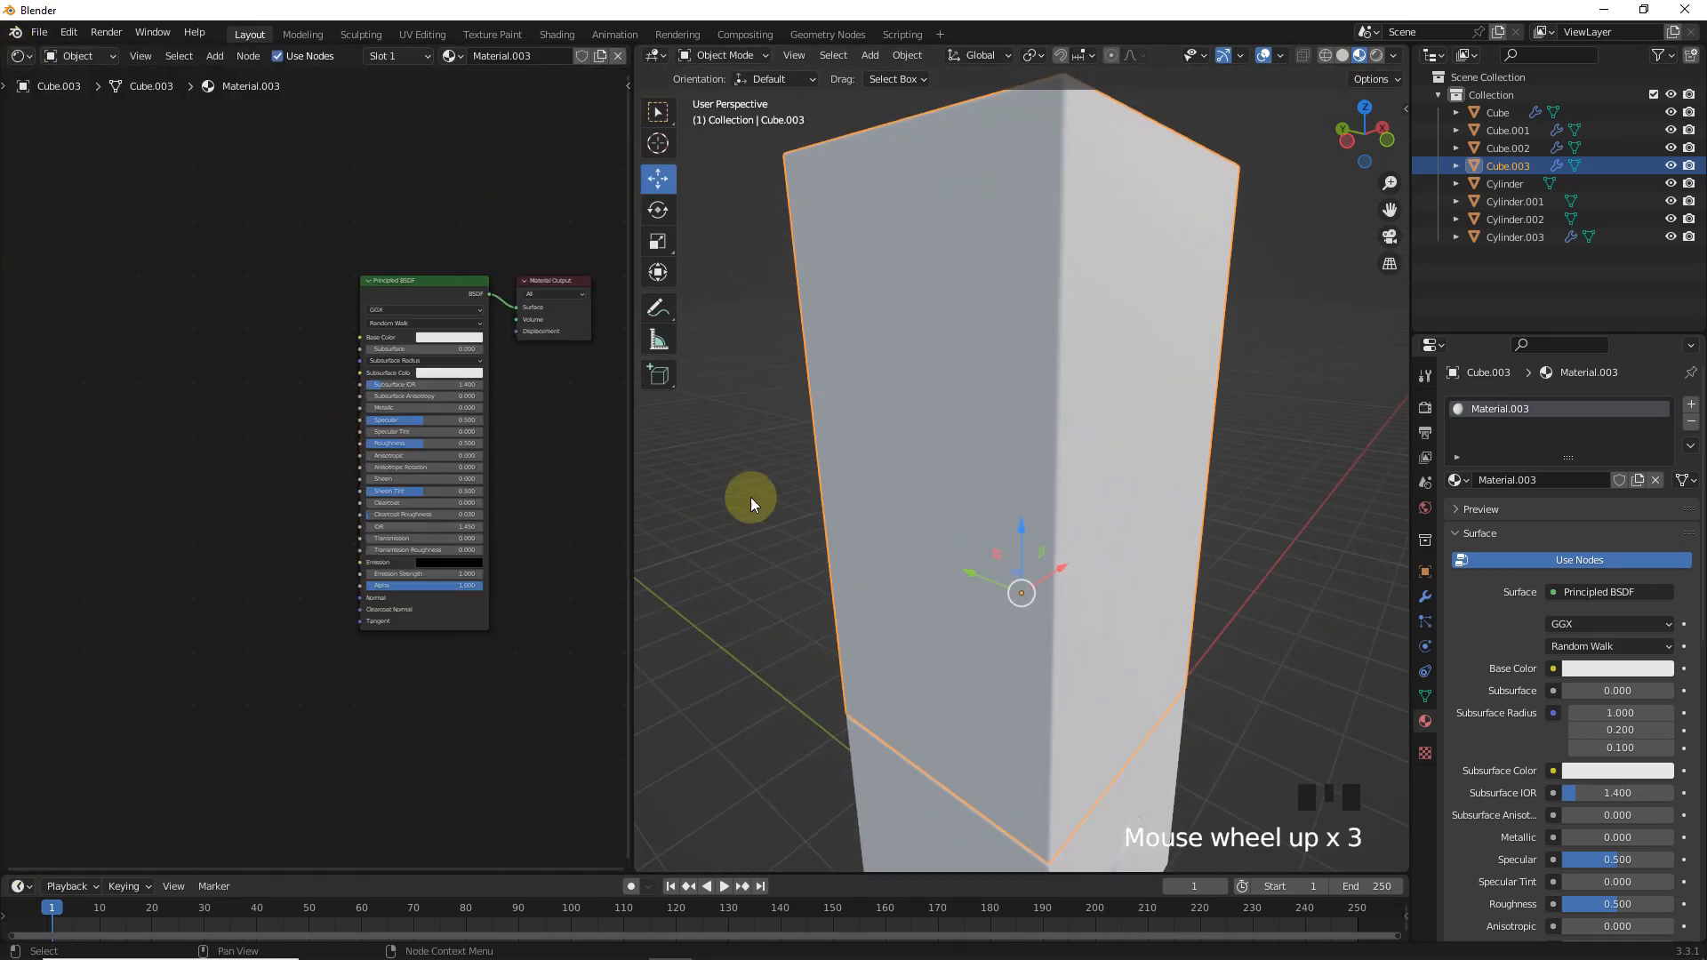
- Widen the node editor and apply a Principled Texture Setup to the upper block's shader using the three Felt fabric albedo, height and normal textures
drag(633, 509, 718, 505)
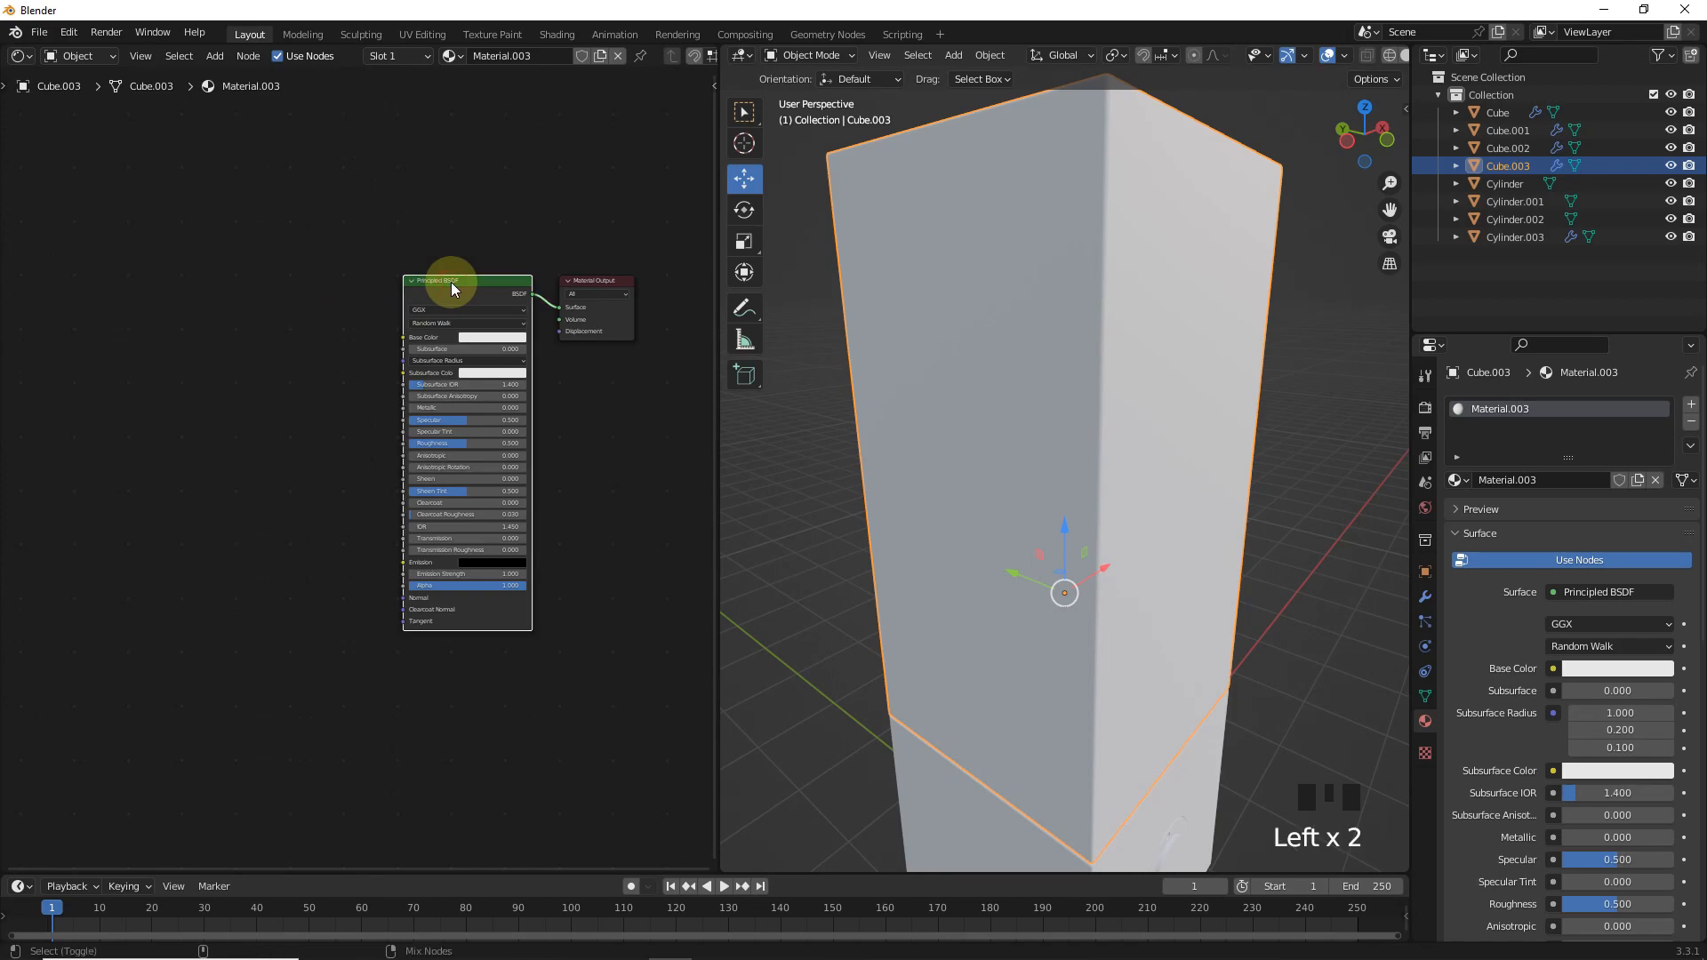
key(ctrl+shift+t)
scroll(475, 689, down, 4)
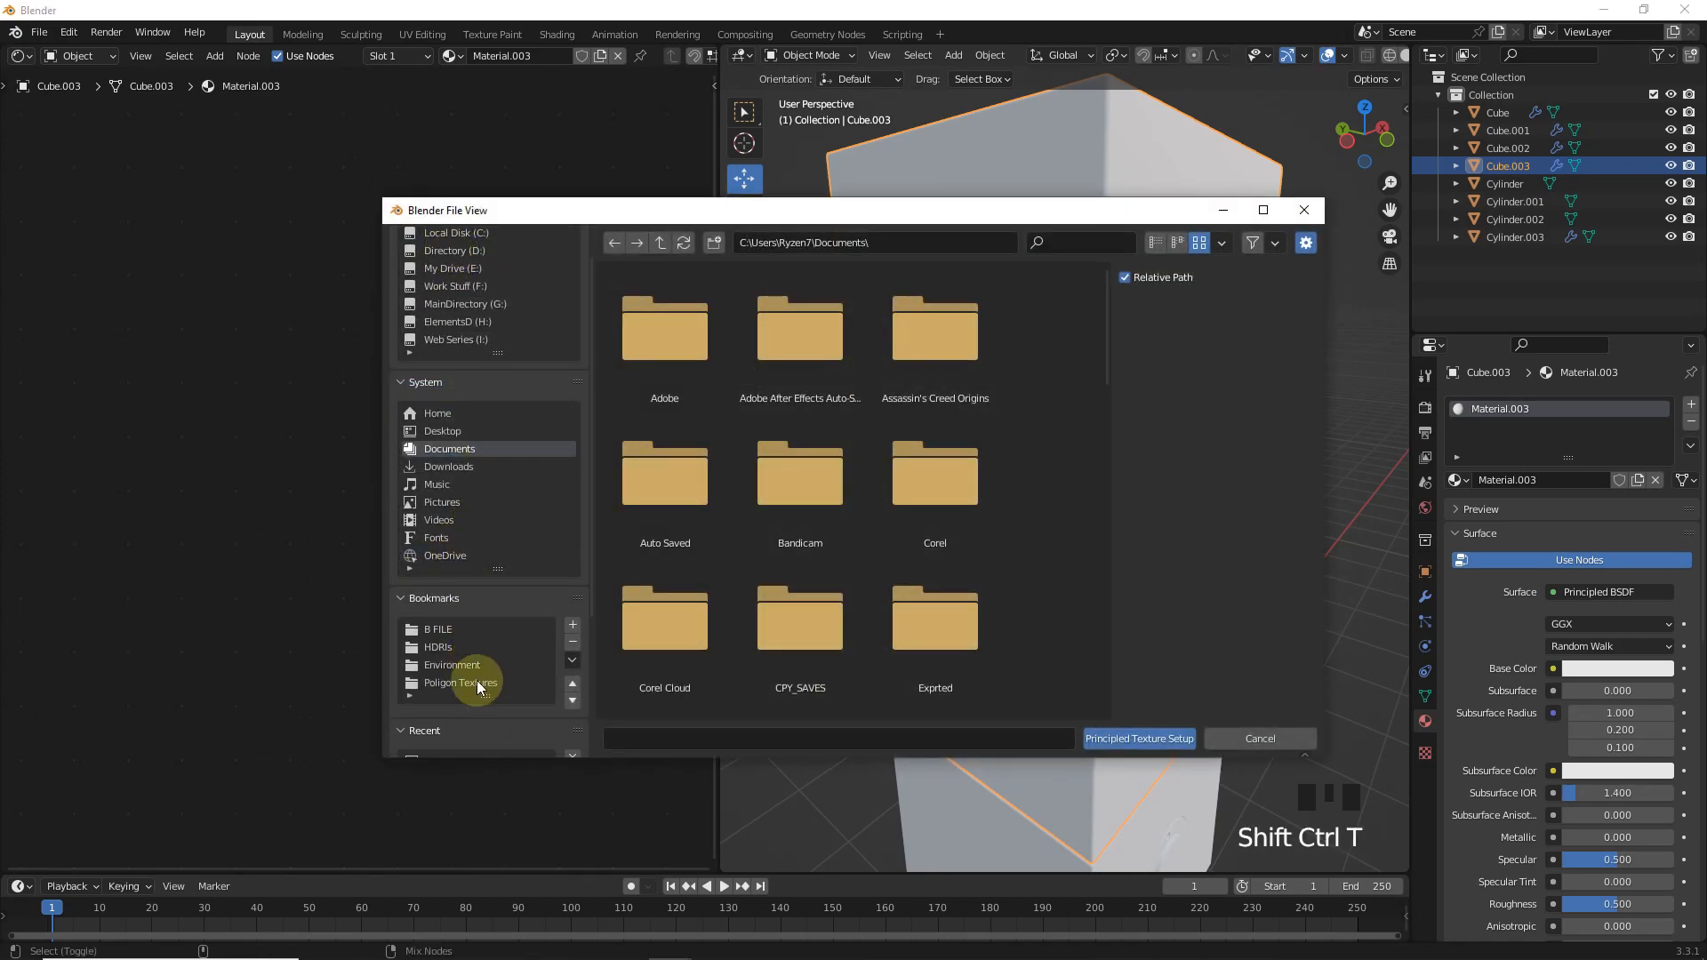
click(473, 674)
key(a)
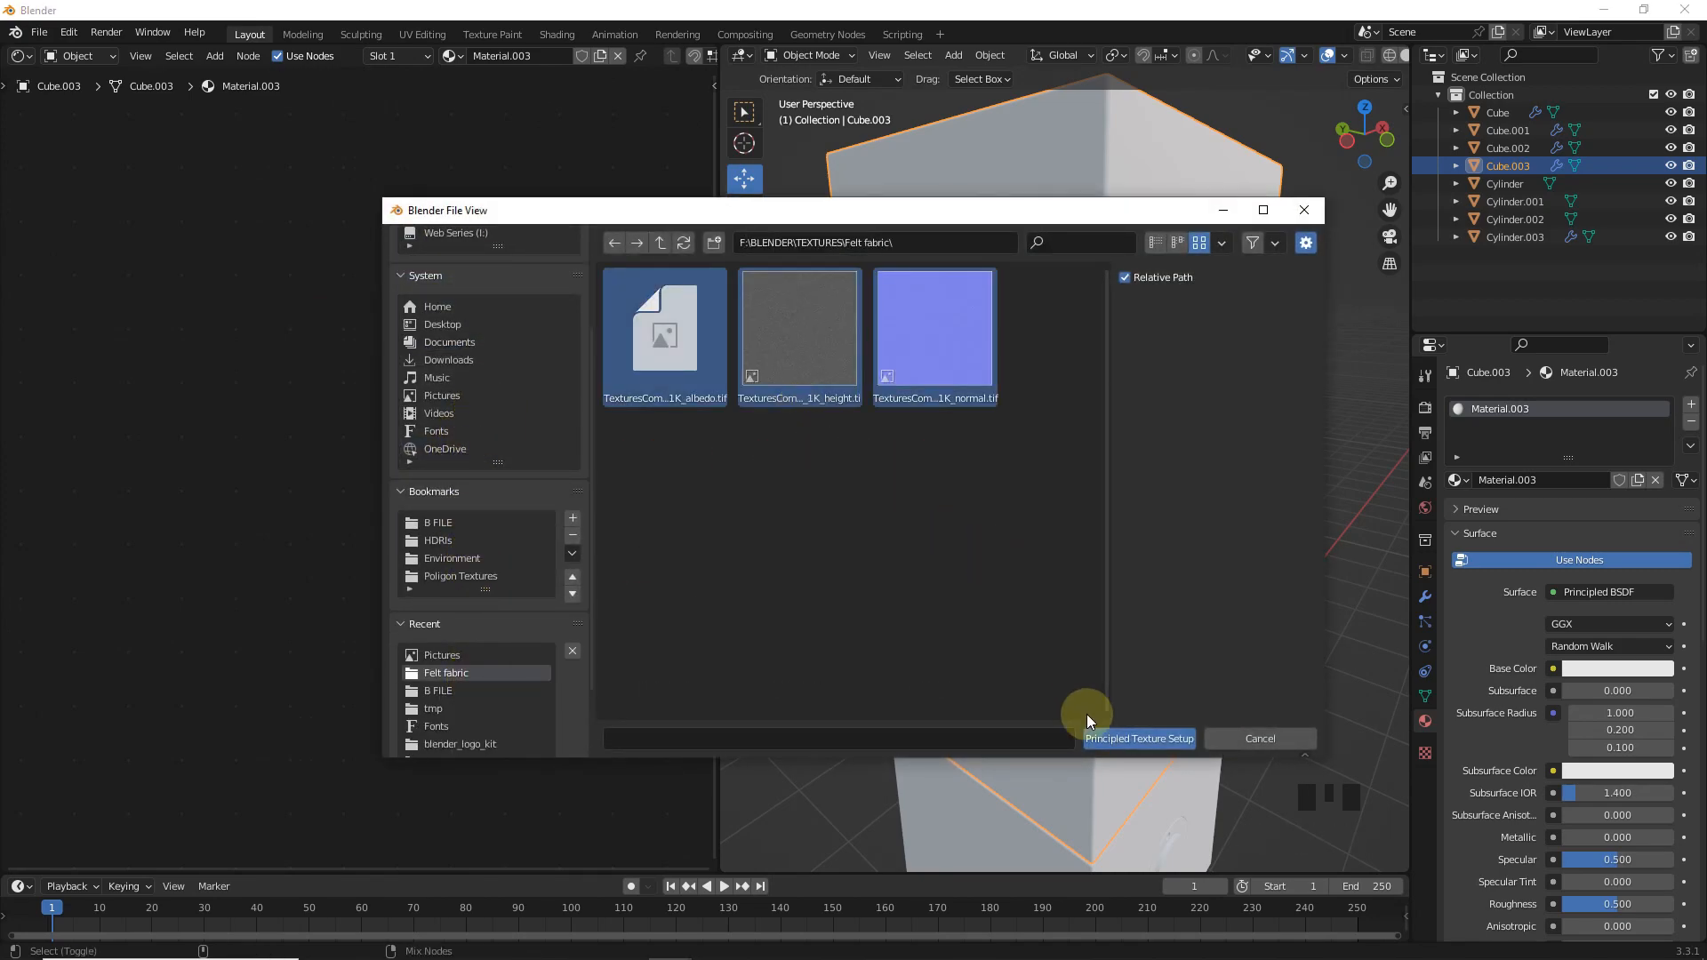
click(1122, 738)
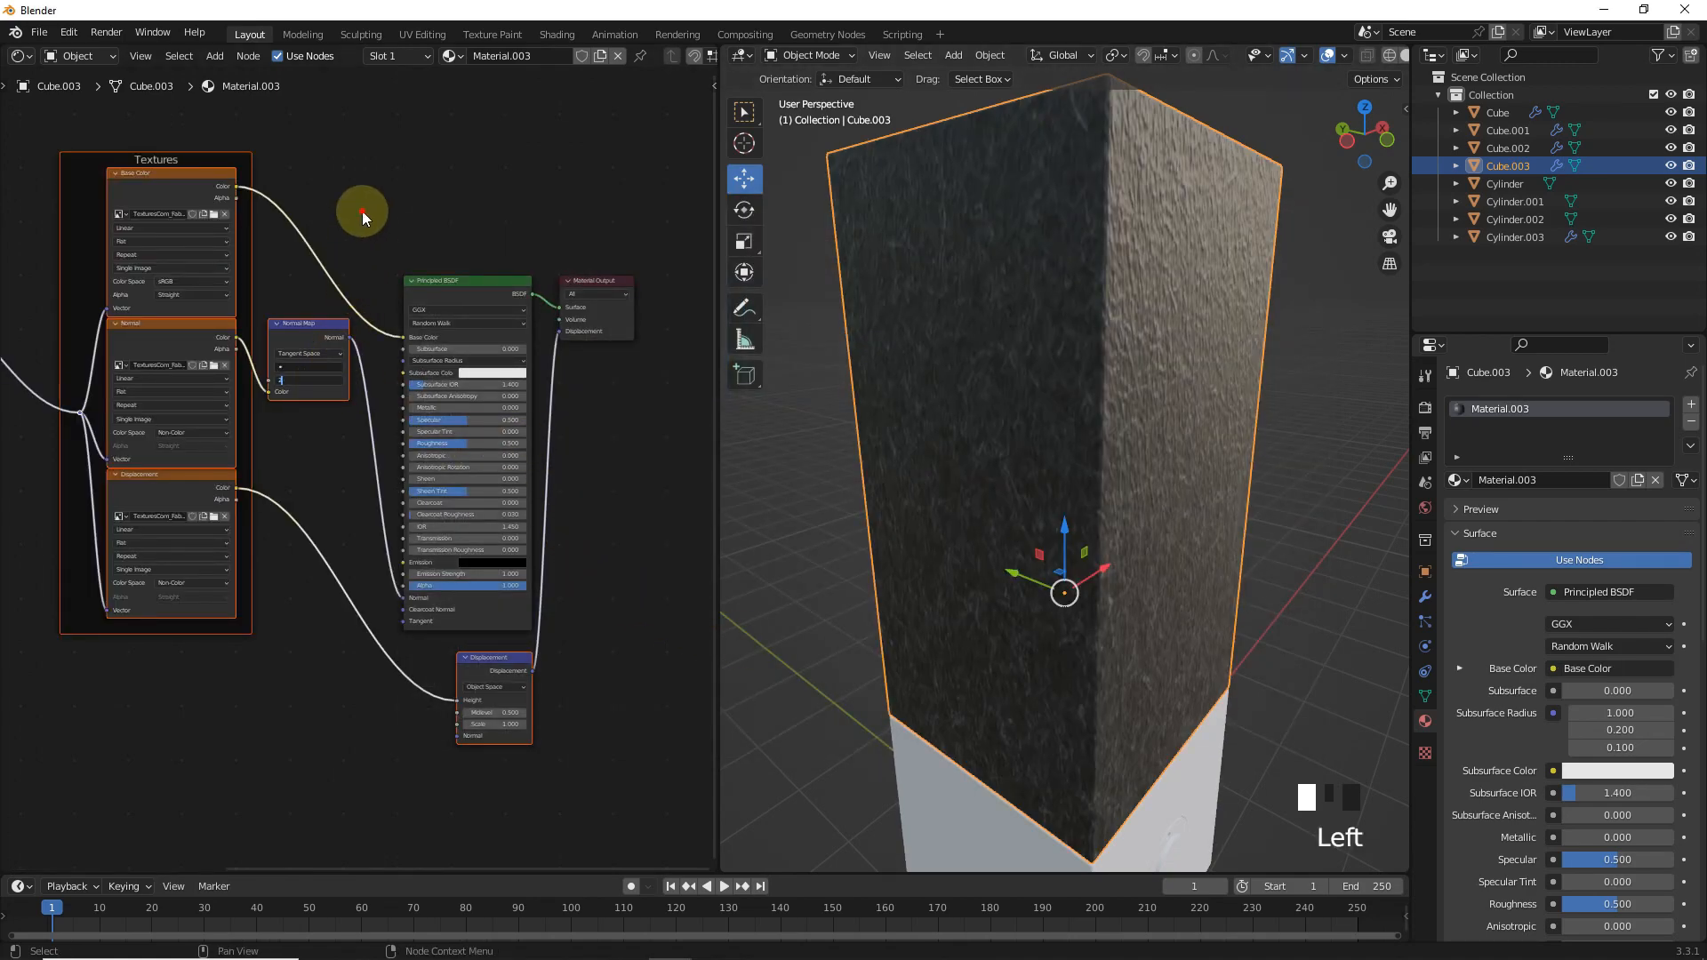
- Set the felt material's Normal Map strength to 2 and unwrap the entire upper block with Cube Projection
text(2)
key(Return)
key(Tab)
scroll(1151, 389, down, 2)
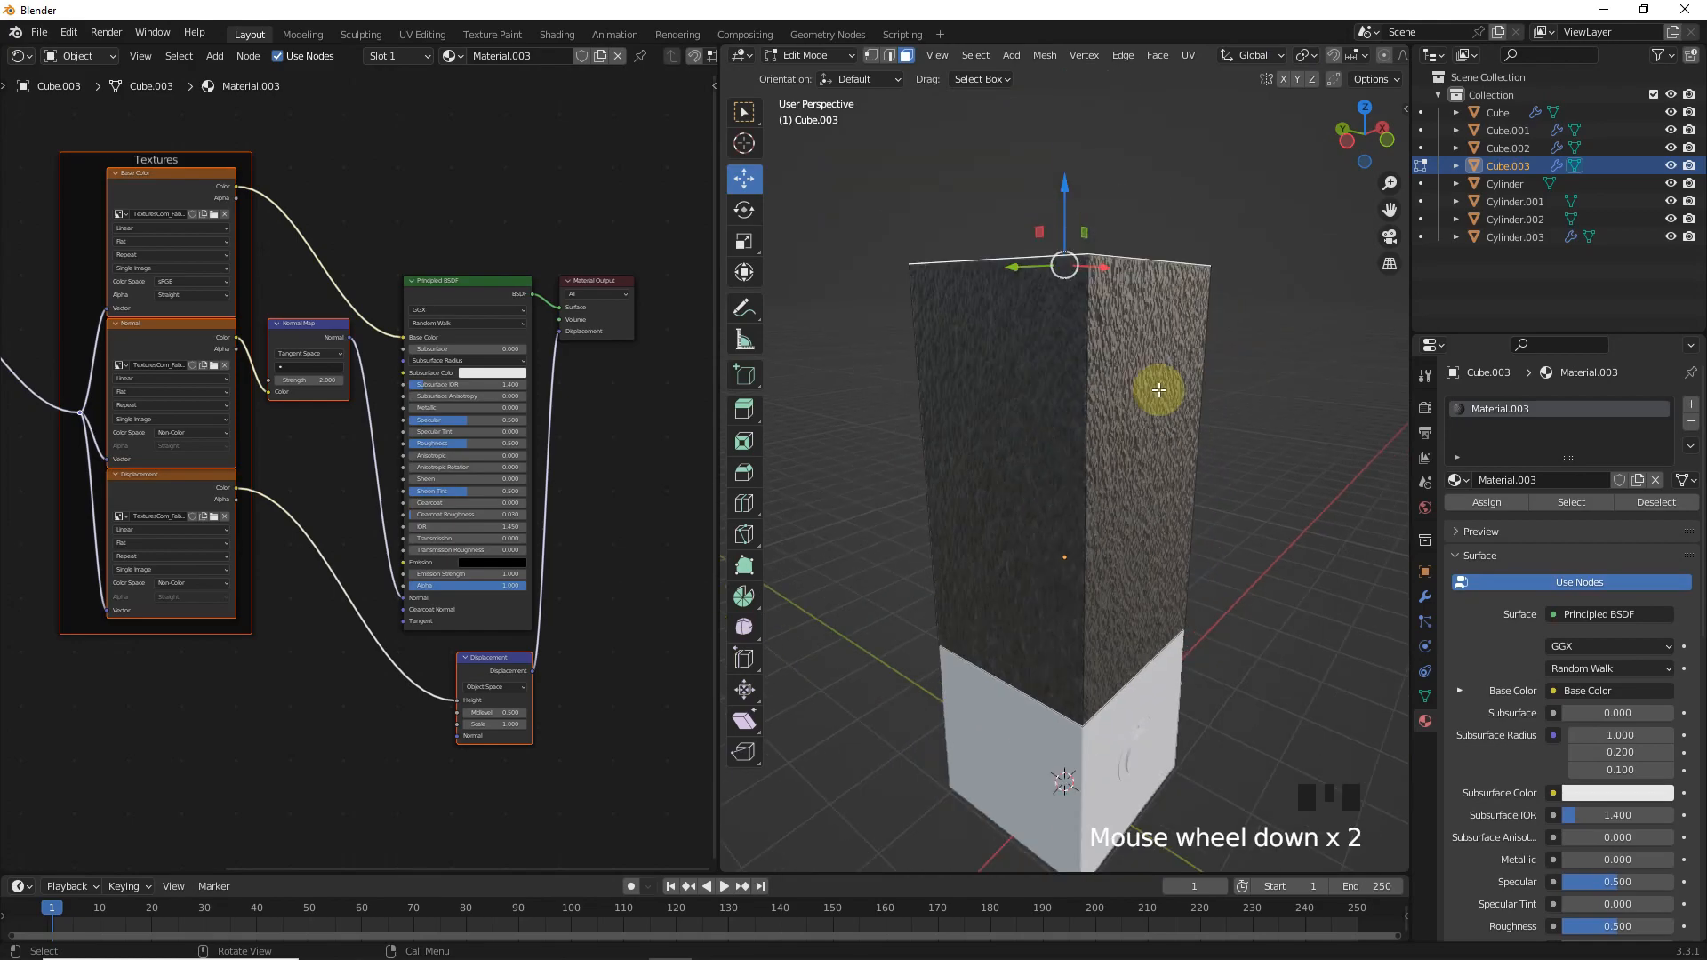
key(a)
key(u)
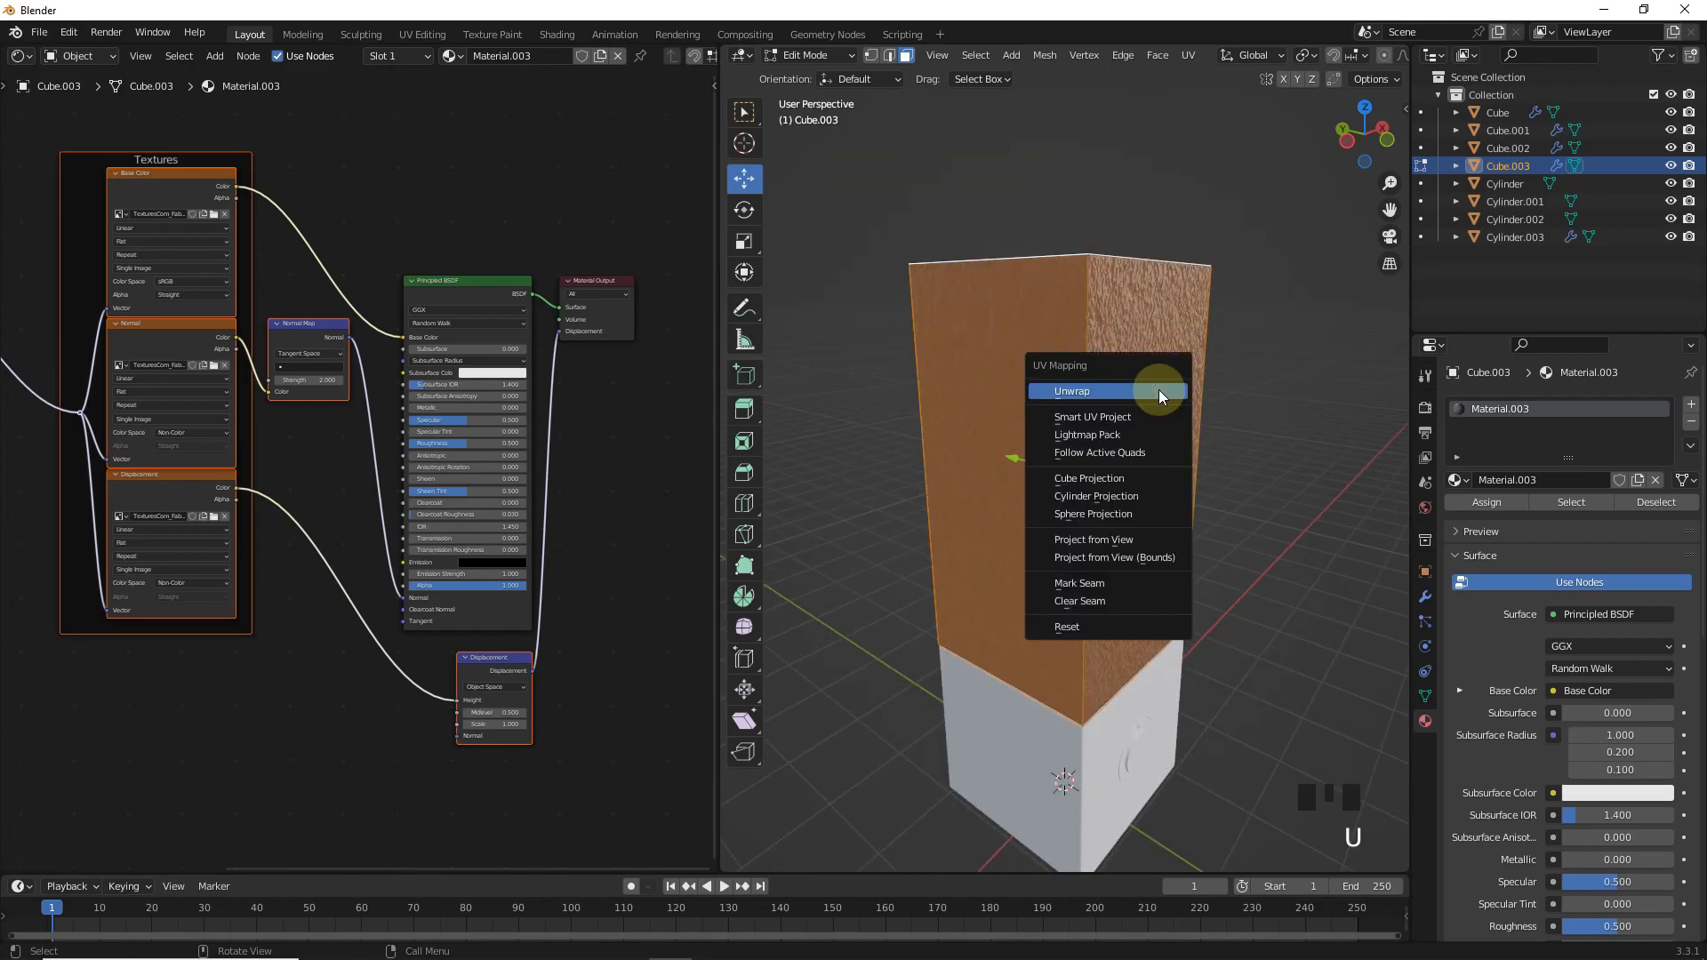
click(1127, 481)
key(Tab)
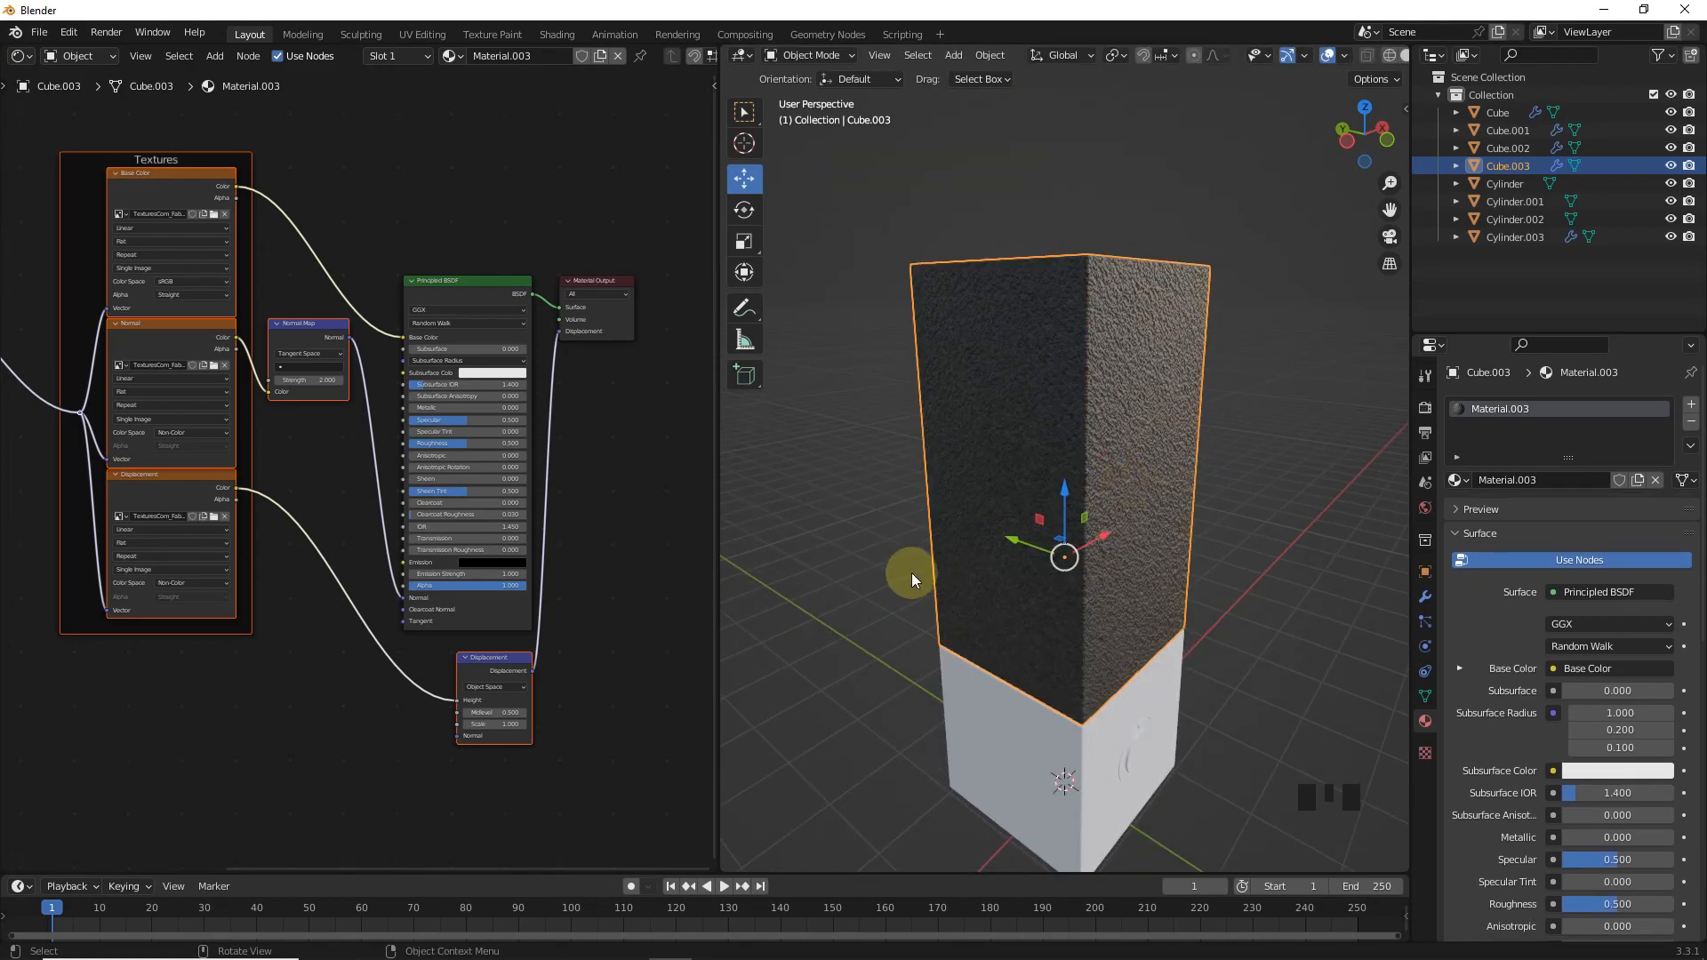
- Assign the lower box's back panel face and its surrounding border faces to the empty second material slot and create a new material there
shift+middle_drag(911, 573, 1122, 404)
scroll(1006, 556, up, 4)
click(1007, 557)
key(Tab)
click(857, 418)
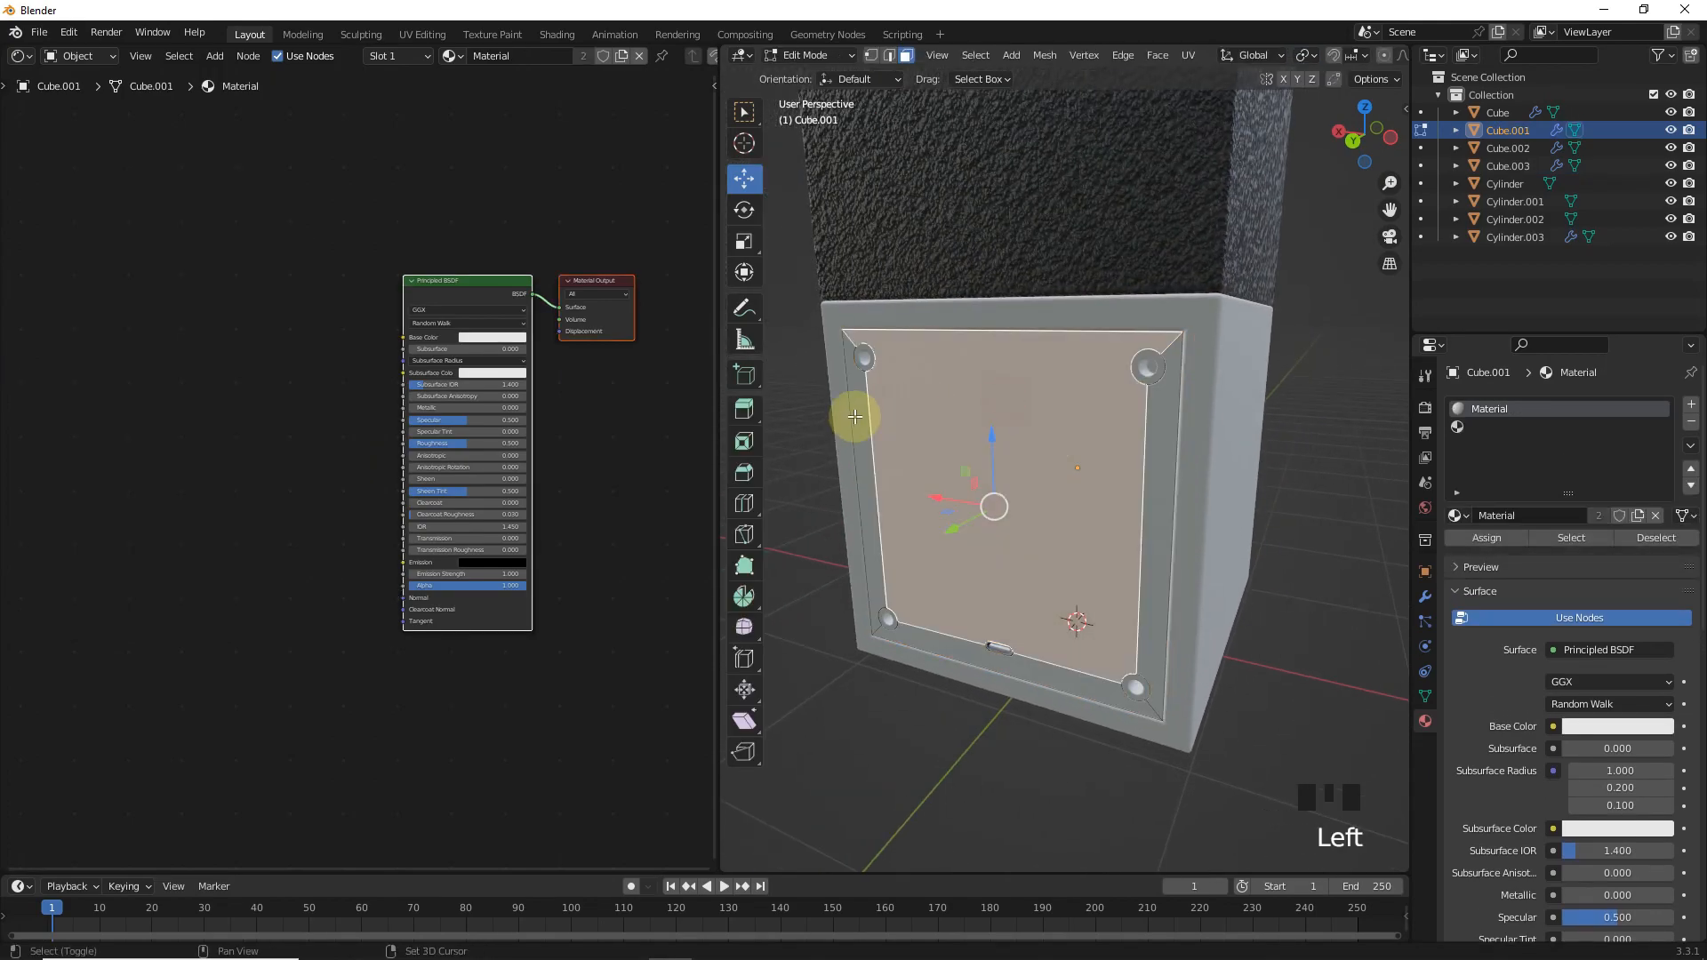
shift+click(1192, 488)
shift+click(1068, 688)
shift+click(1131, 644)
click(1458, 428)
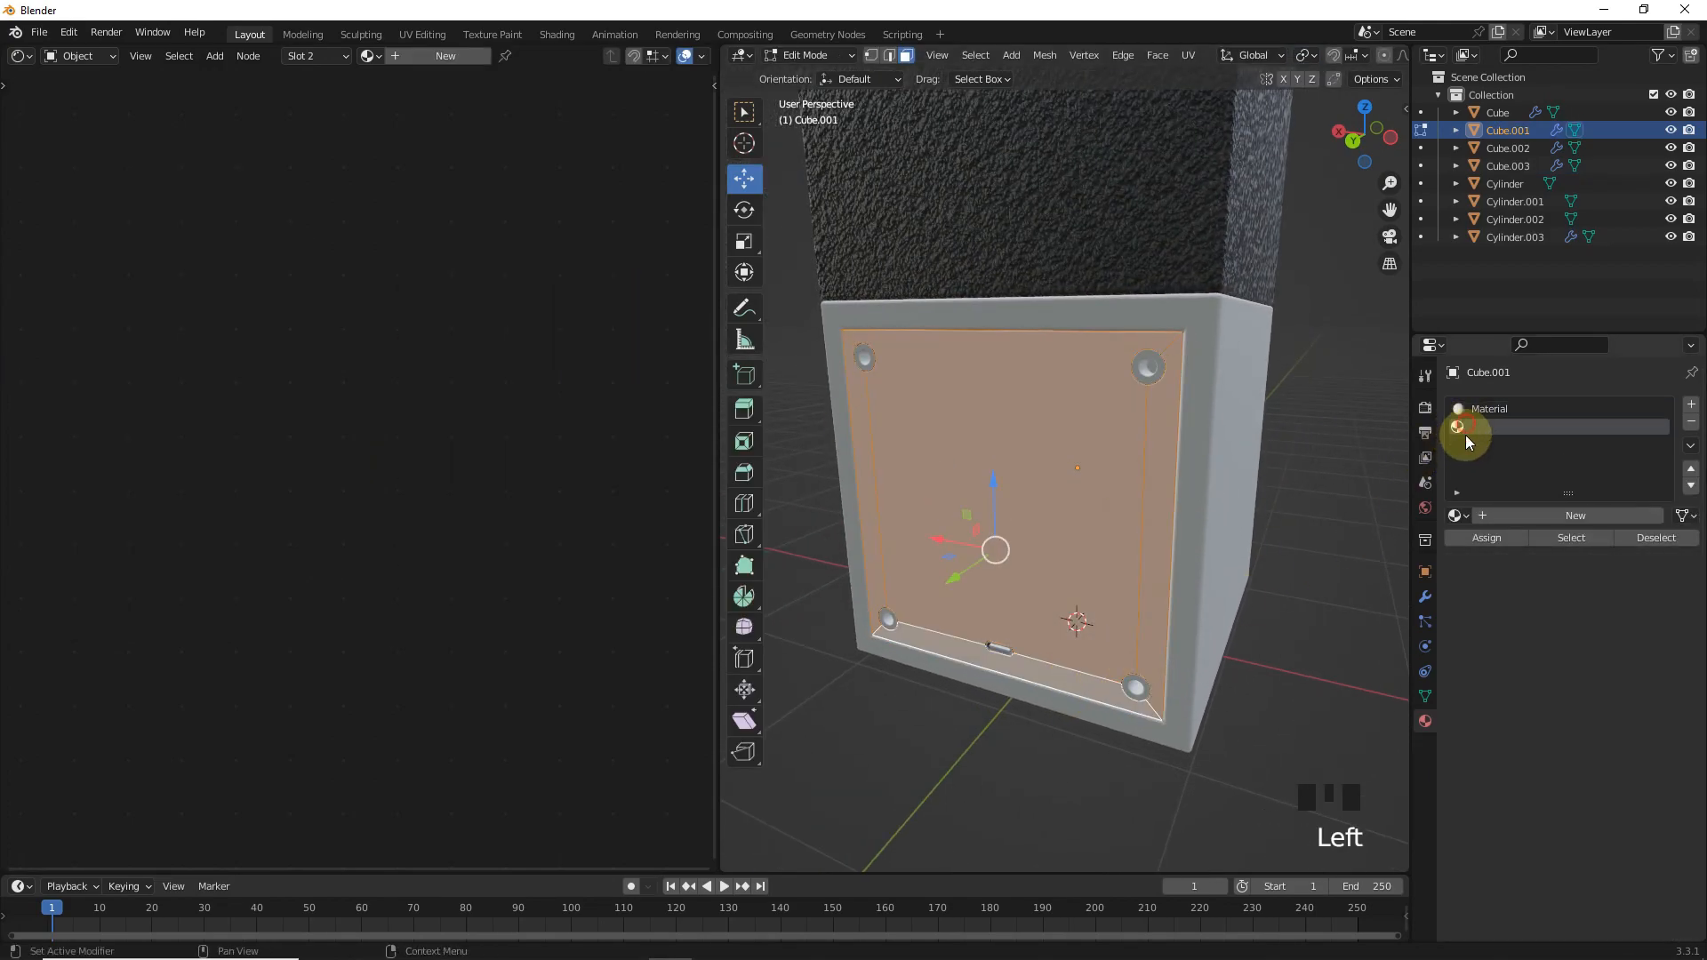
click(1487, 538)
click(1654, 538)
click(1586, 546)
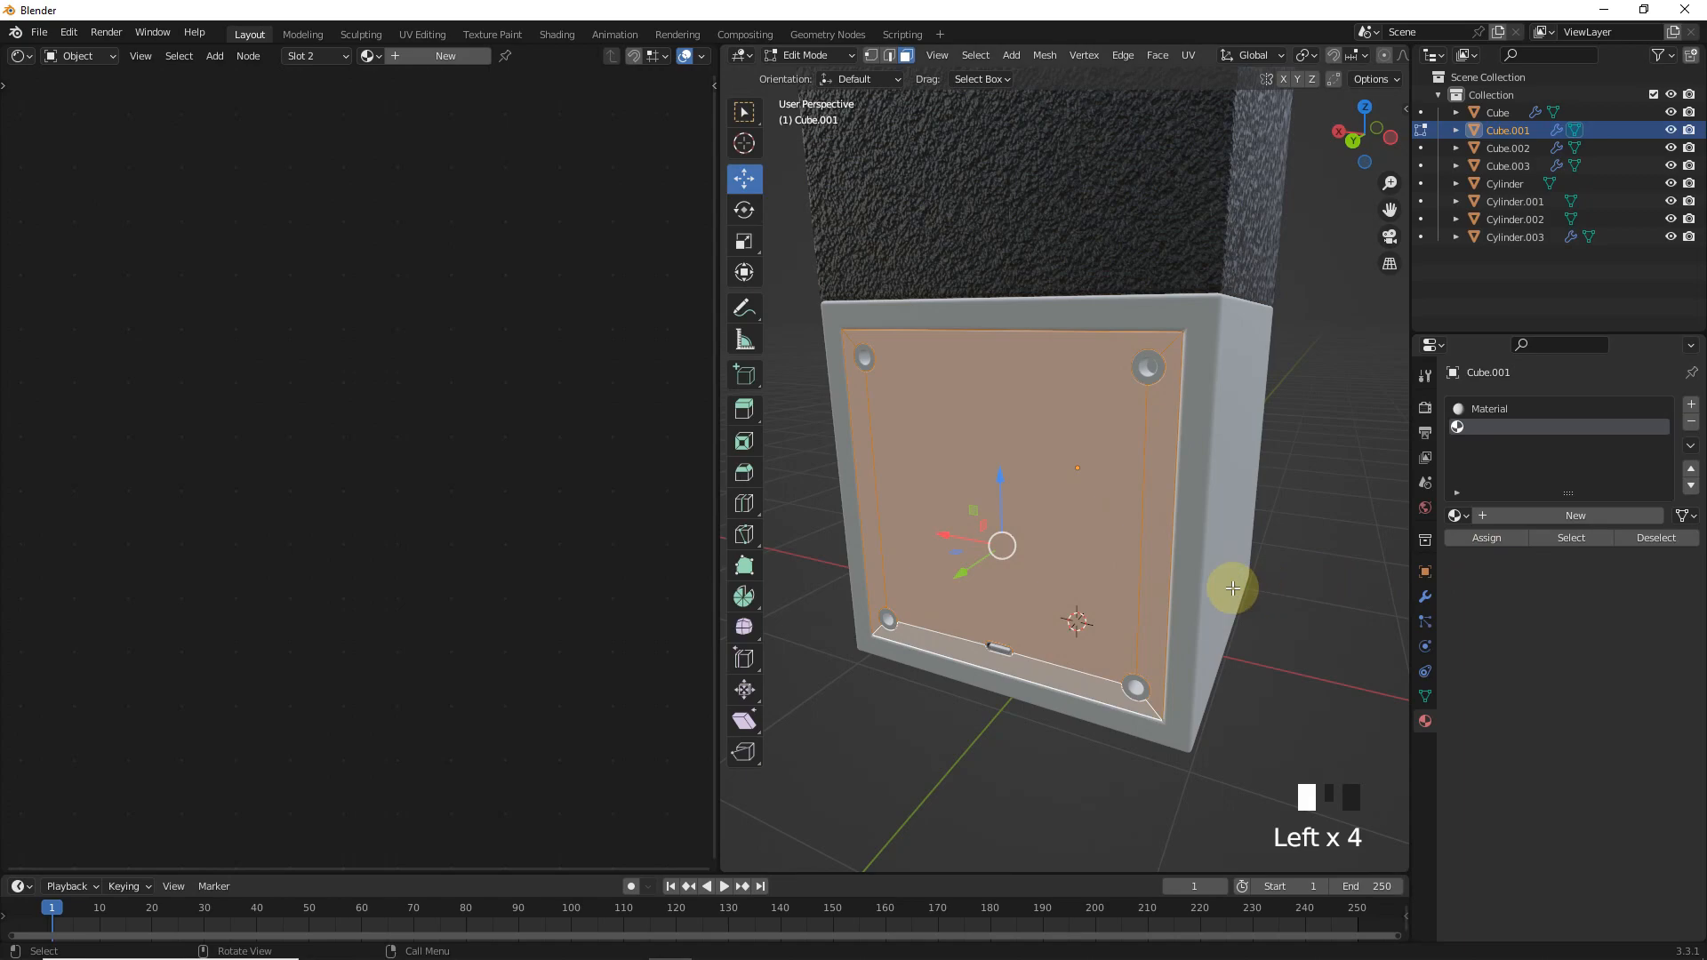
click(1525, 516)
- Add an Image Texture node to the panel material, fed by Texture Coordinate and Mapping nodes
key(shift+a)
click(230, 417)
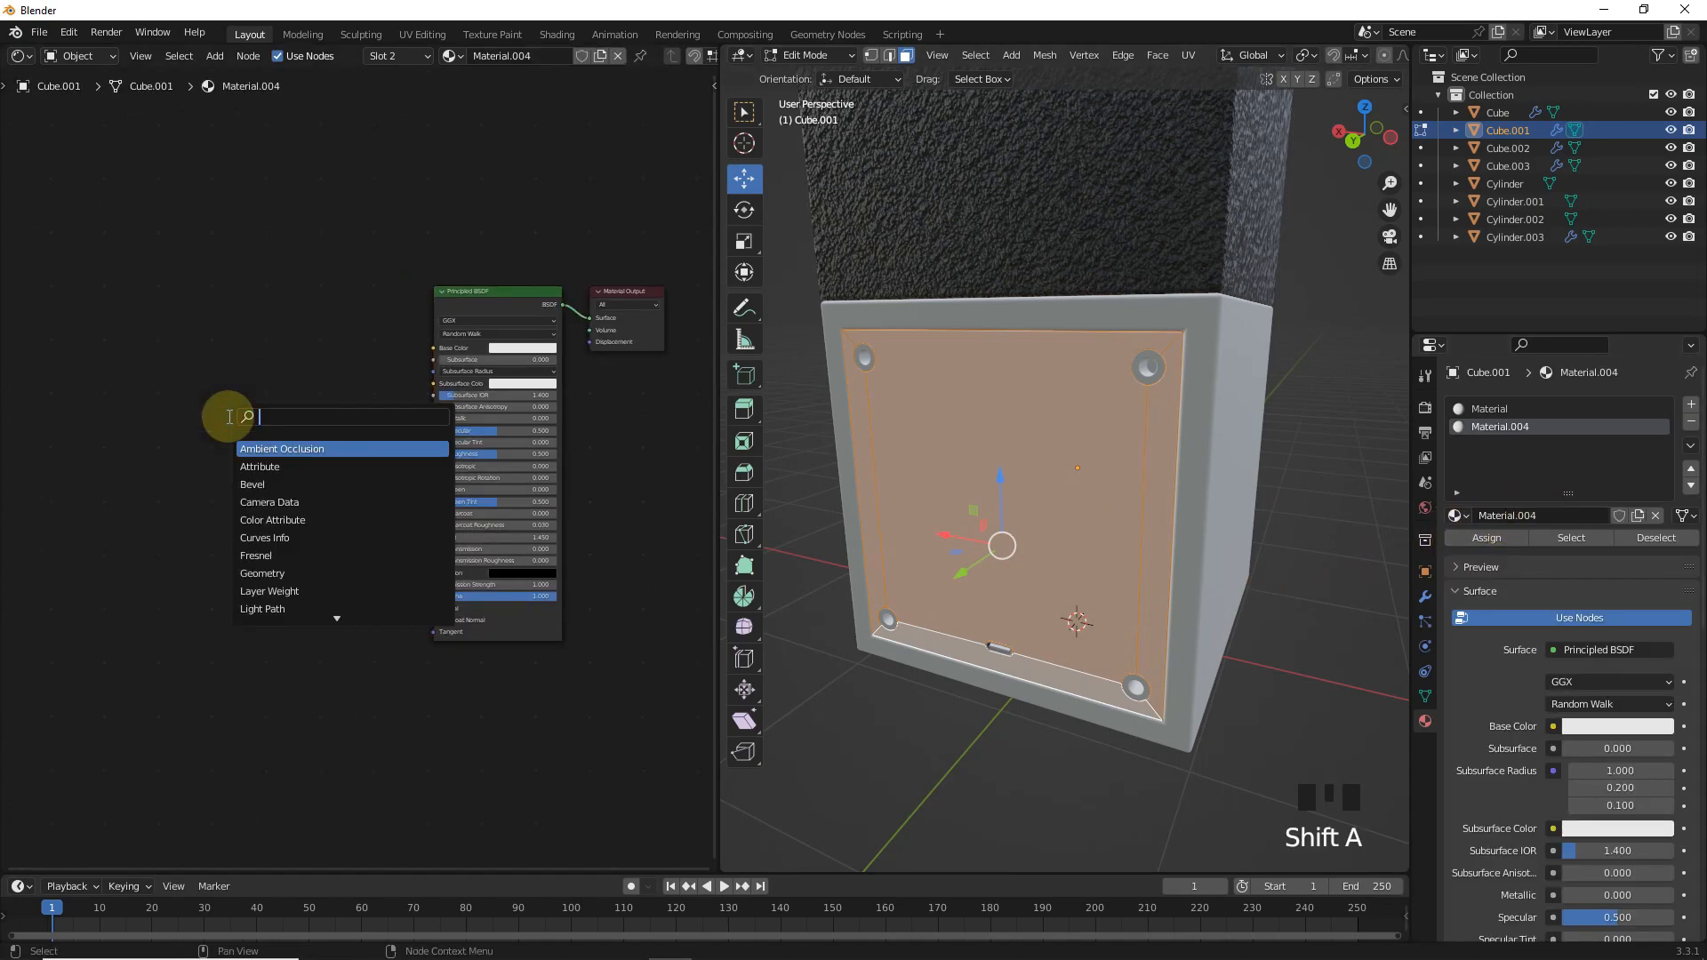
click(266, 449)
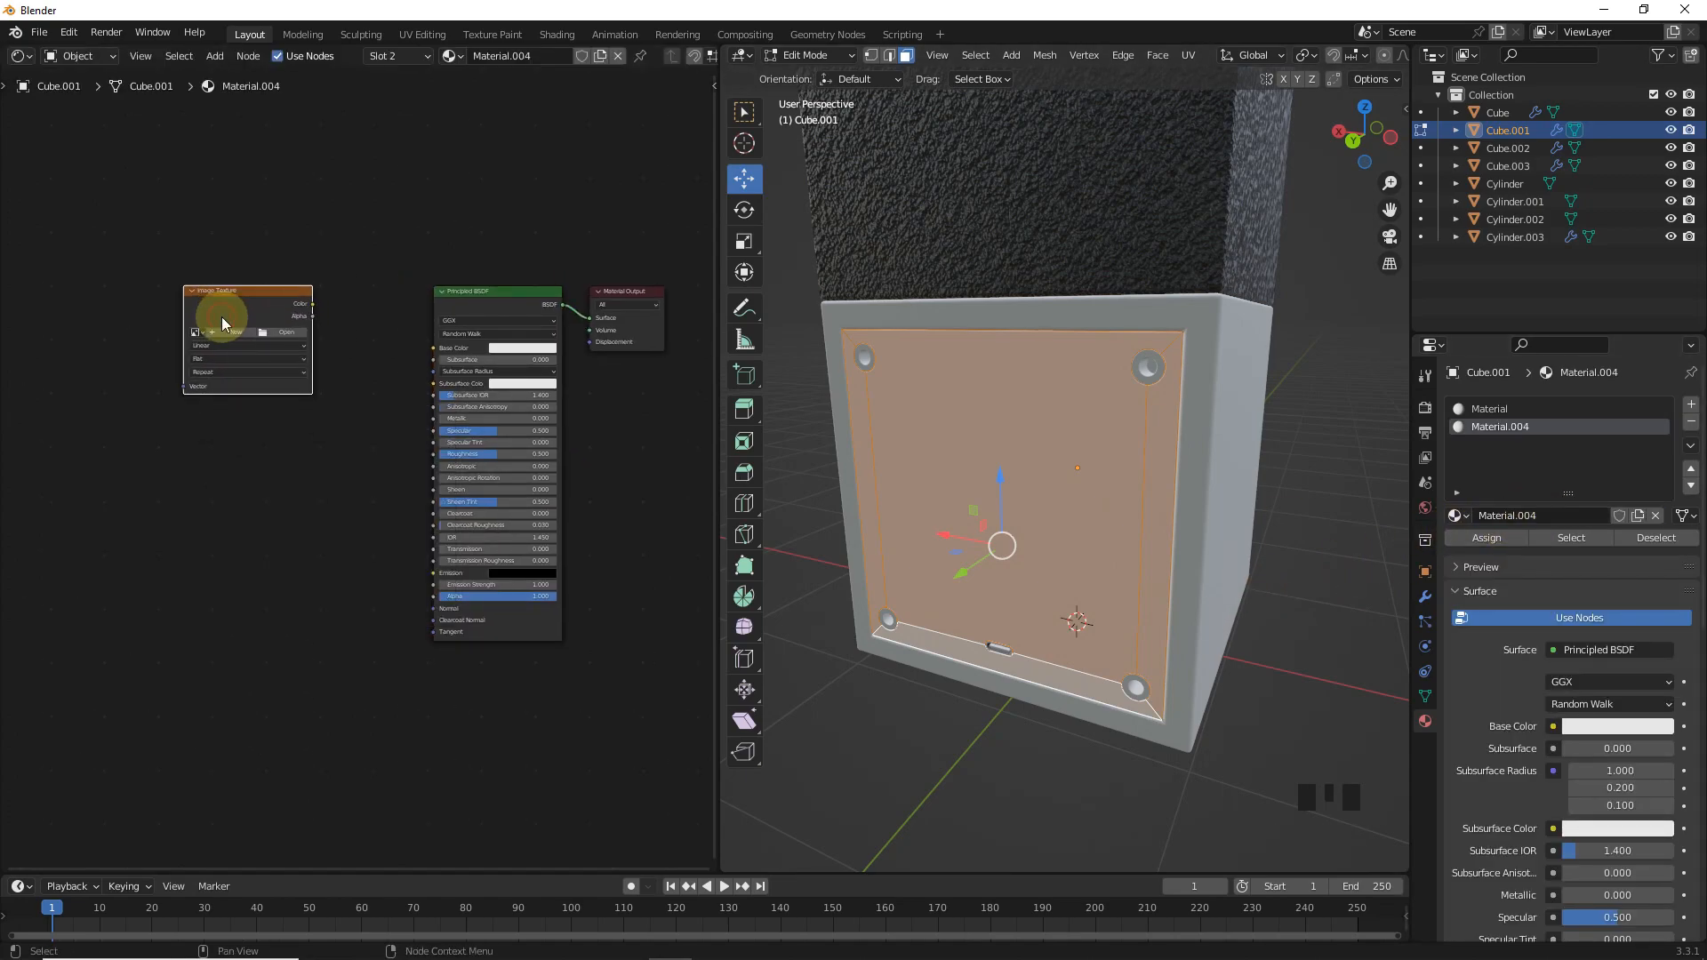
key(ctrl+t)
- Add a Diffuse BSDF node and insert a Mix Shader between the Principled BSDF and the Material Output
key(shift+a)
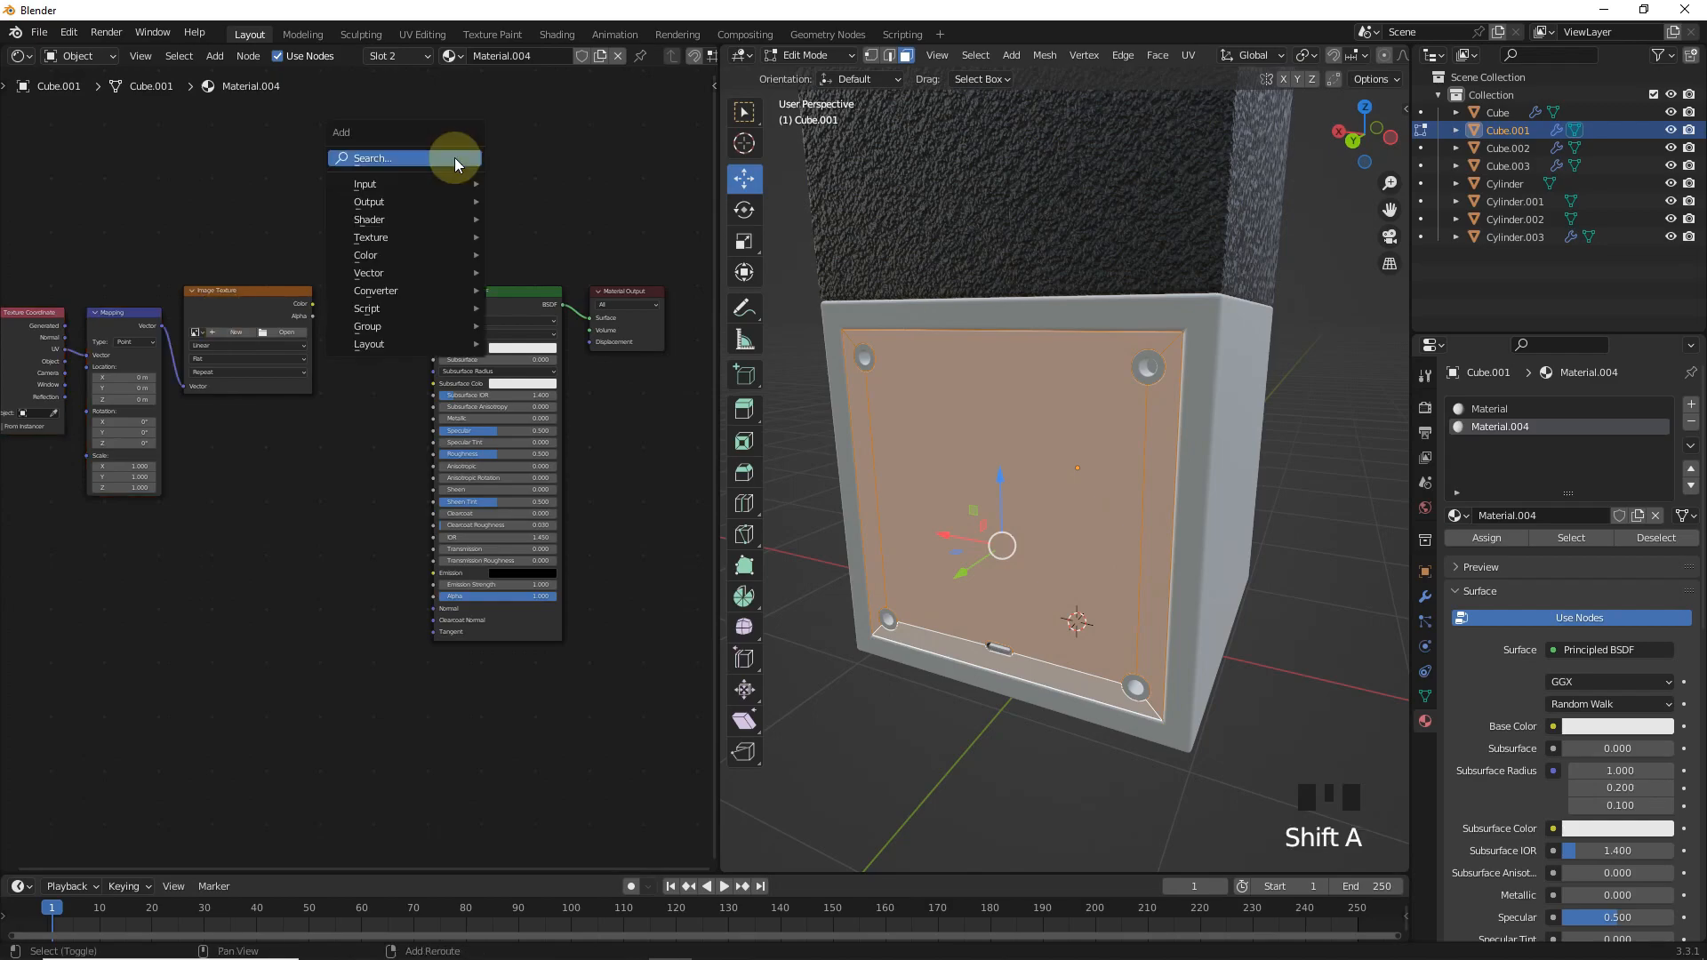
click(457, 159)
text(di)
click(481, 188)
click(448, 172)
key(shift+a)
click(604, 206)
text(mix)
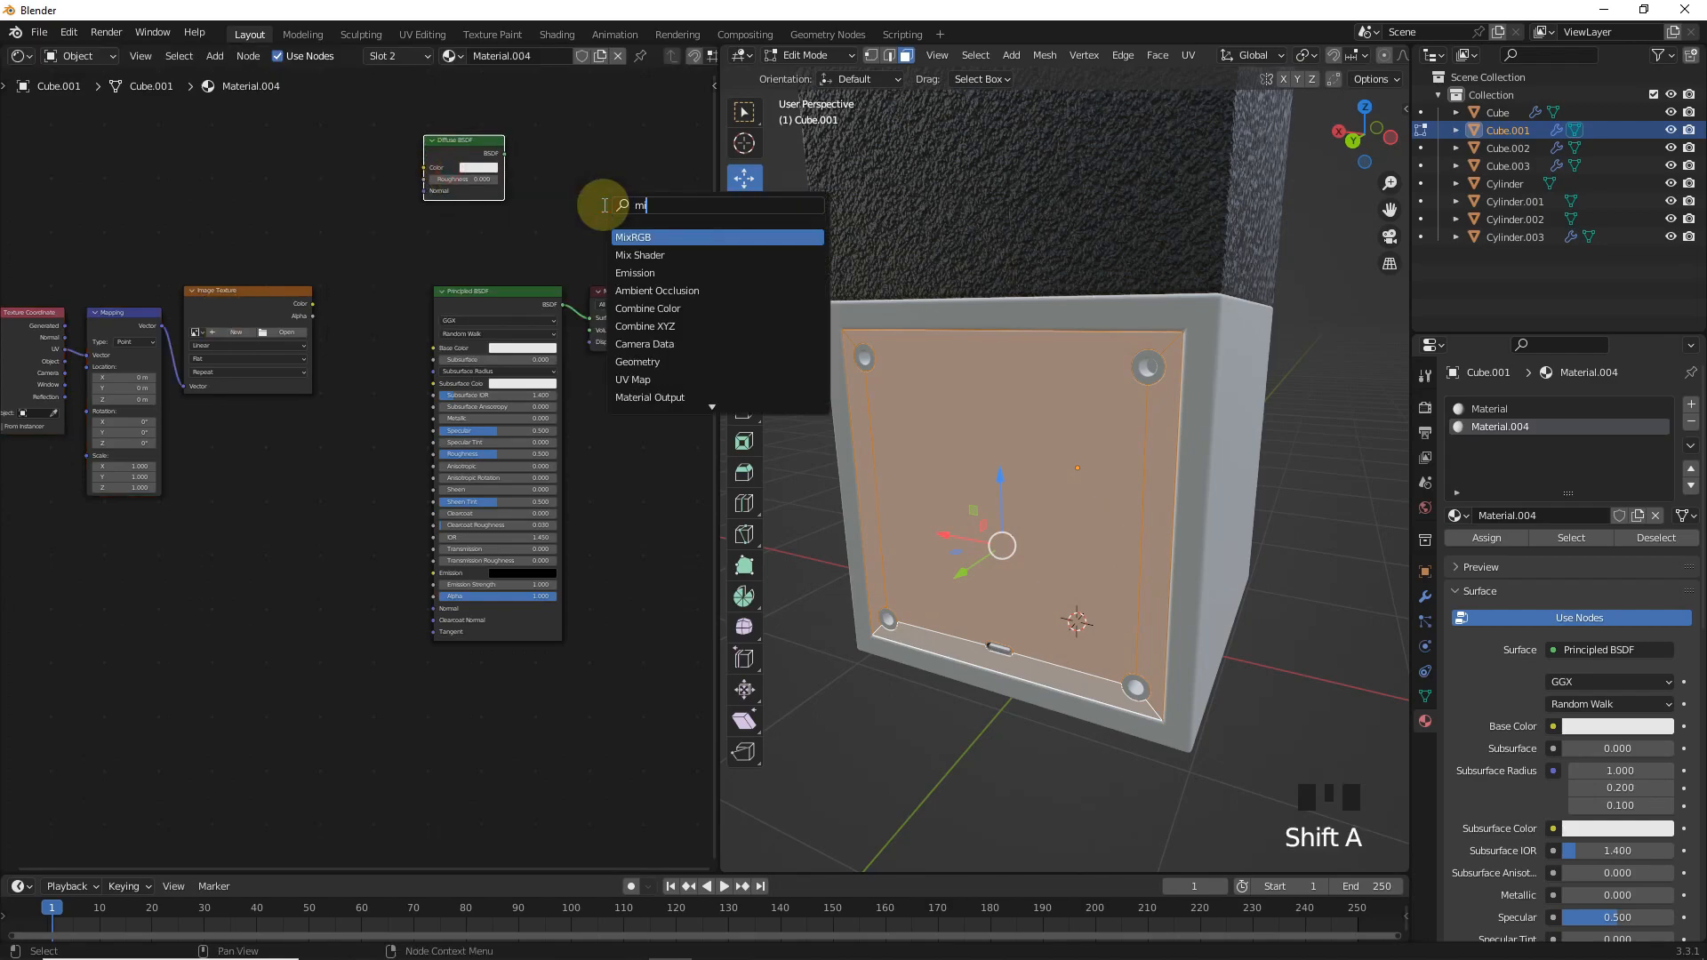
click(628, 255)
click(631, 303)
drag(524, 304, 501, 320)
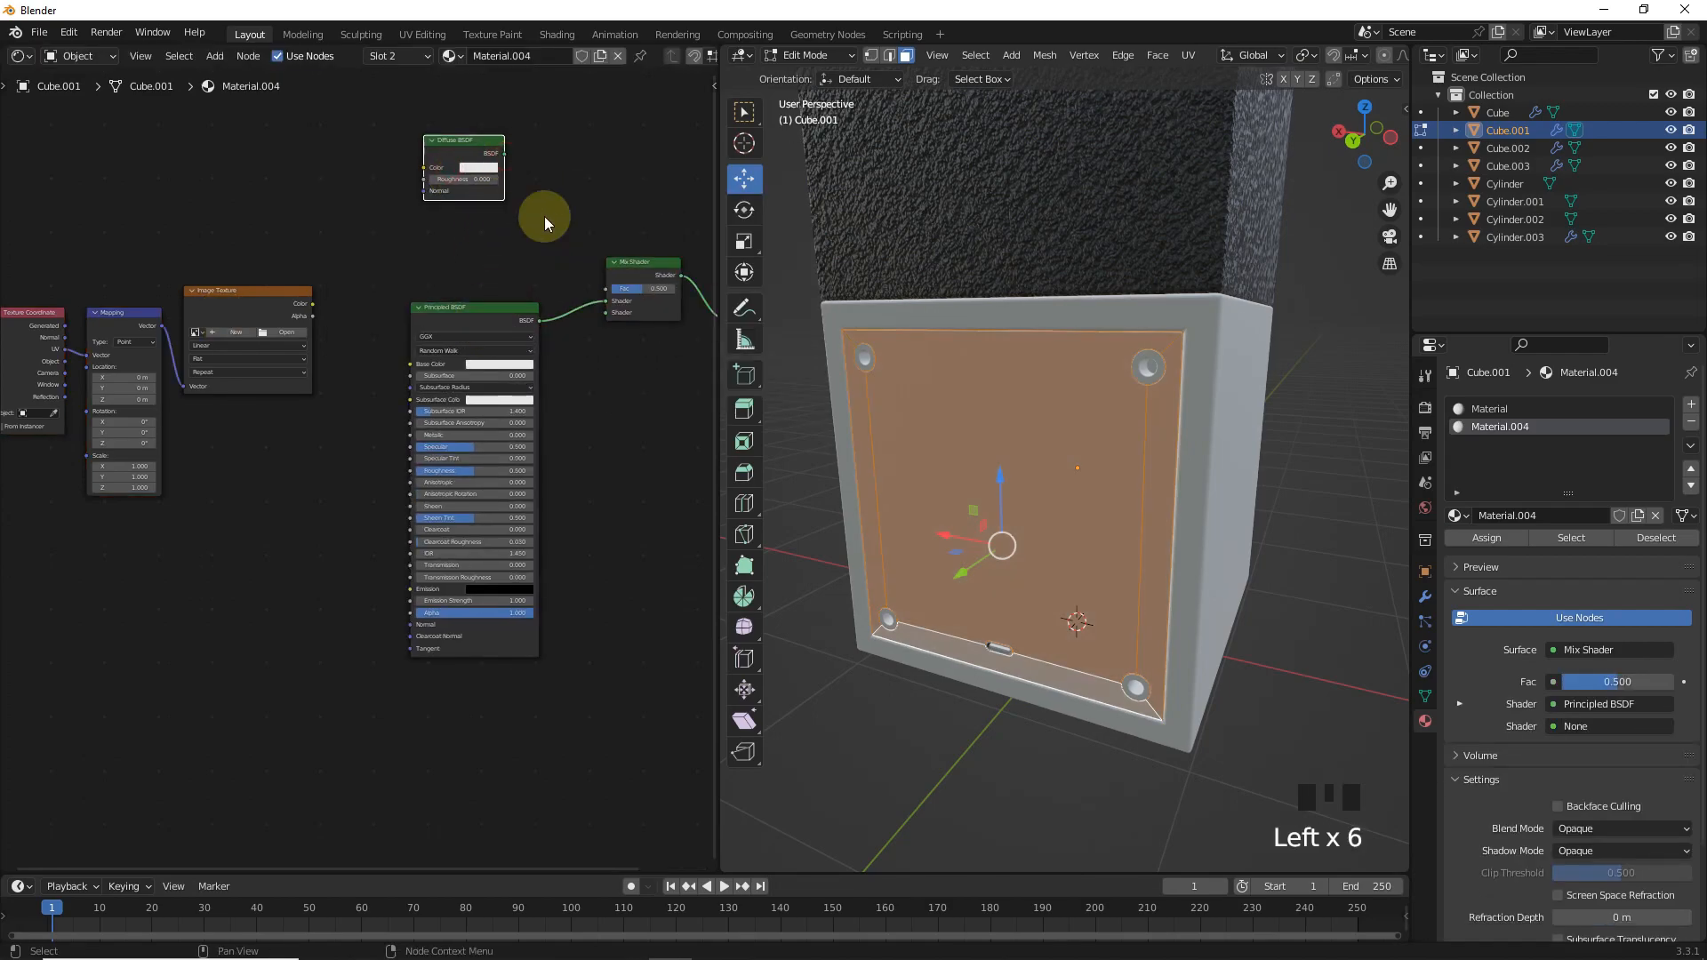
- Link the Diffuse BSDF to the Mix Shader's second input, the image's color to the diffuse color and its alpha to the mix factor
drag(541, 172, 609, 317)
drag(306, 305, 425, 168)
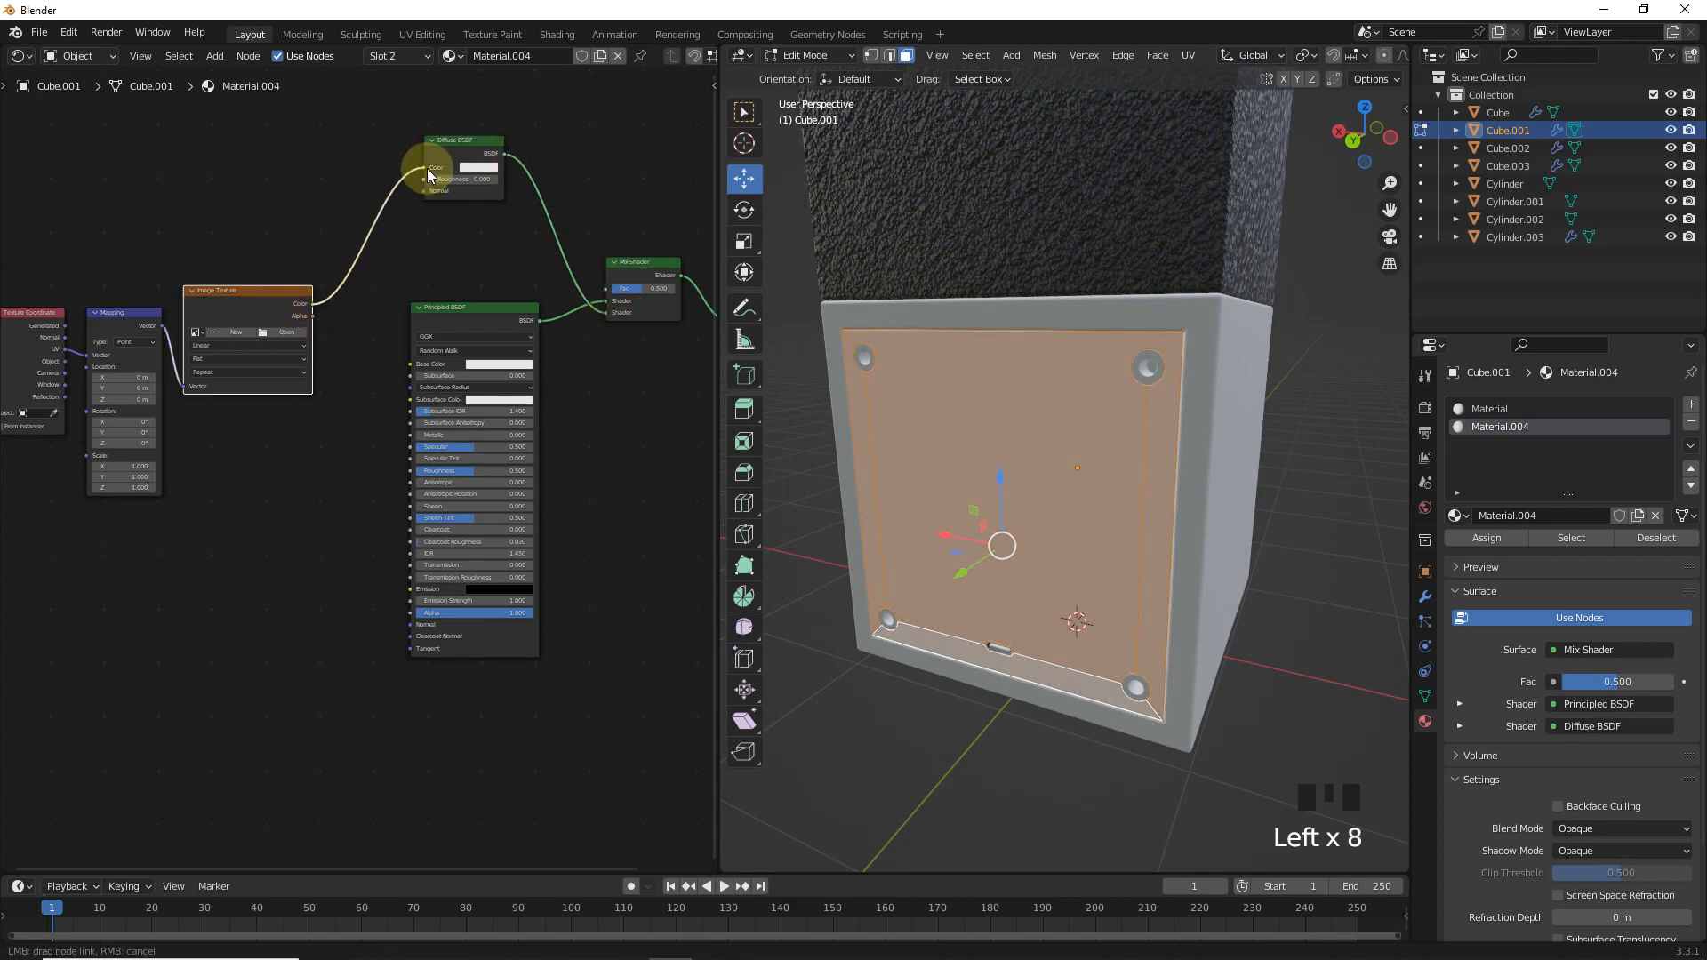
drag(307, 316, 607, 289)
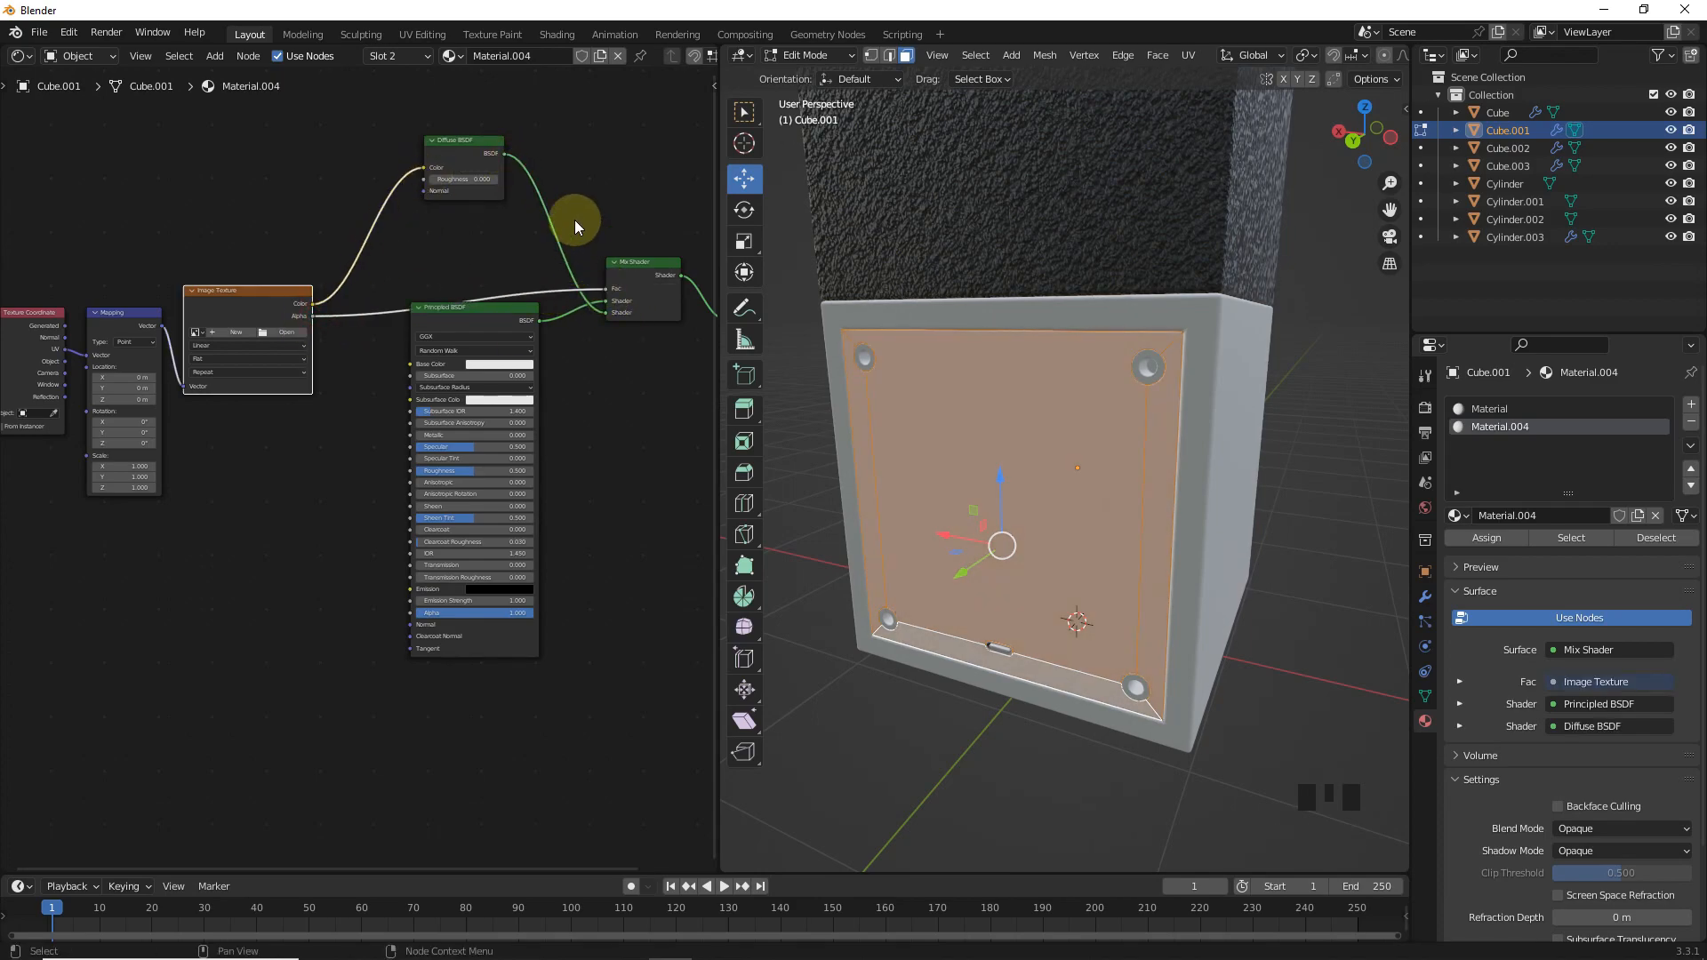
- Load Unwrapss.png into the Image Texture node and set its extension mode to Clip
click(230, 307)
scroll(265, 290, up, 3)
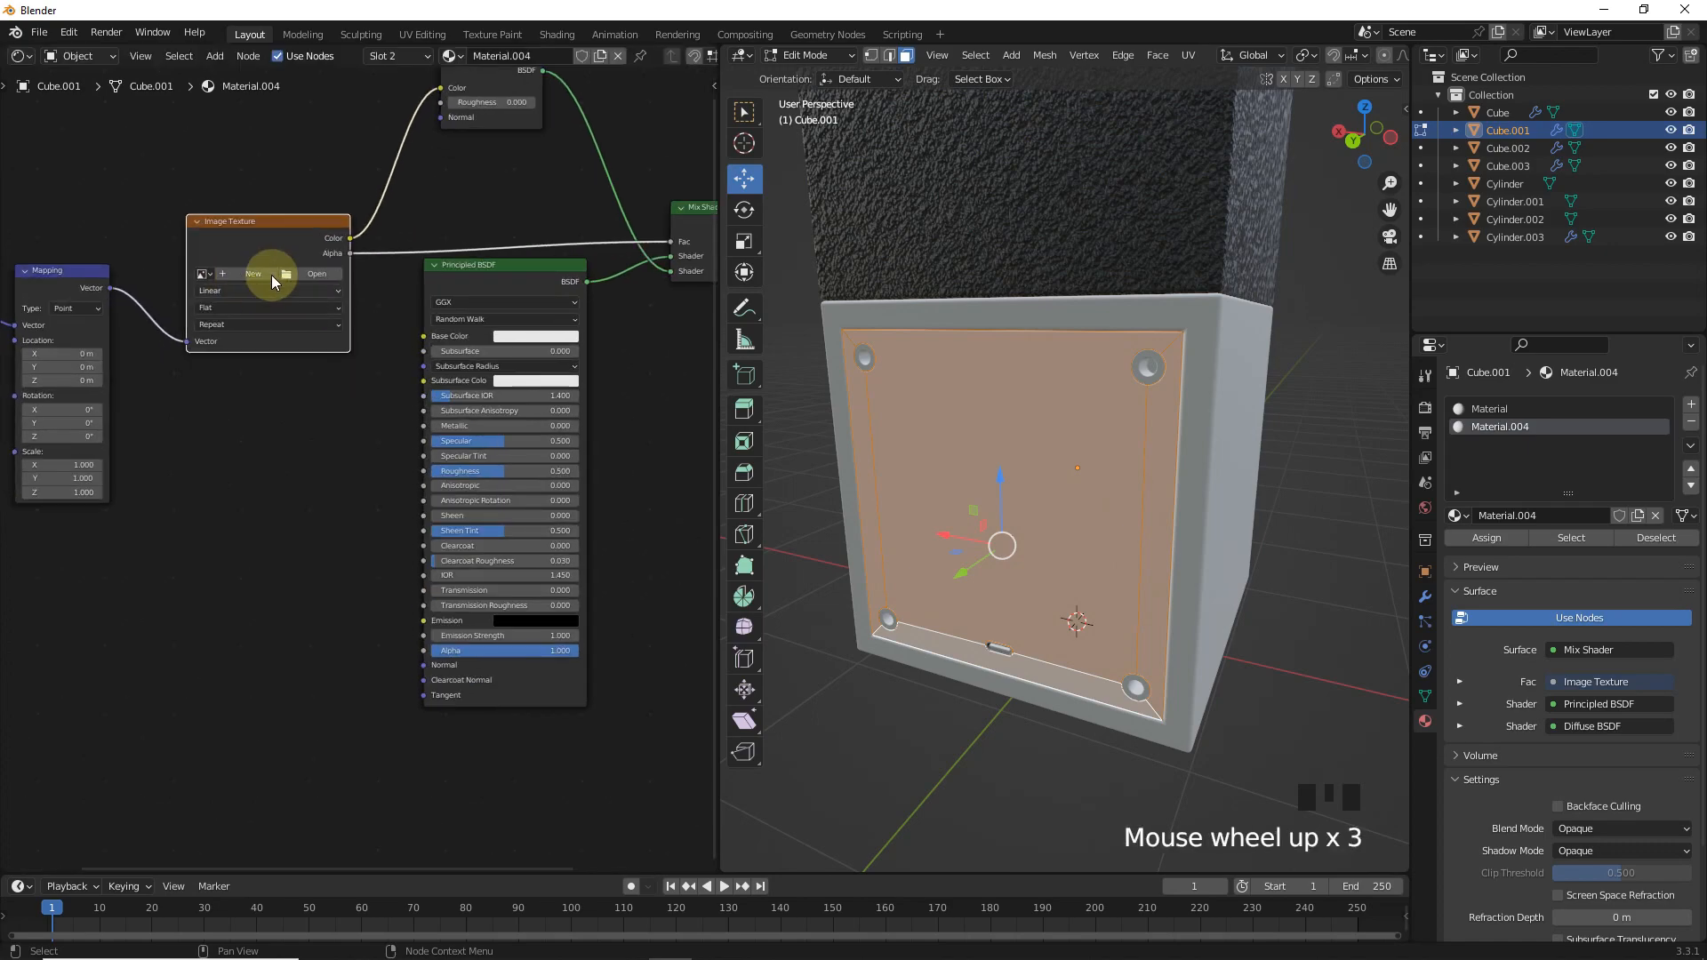
click(304, 274)
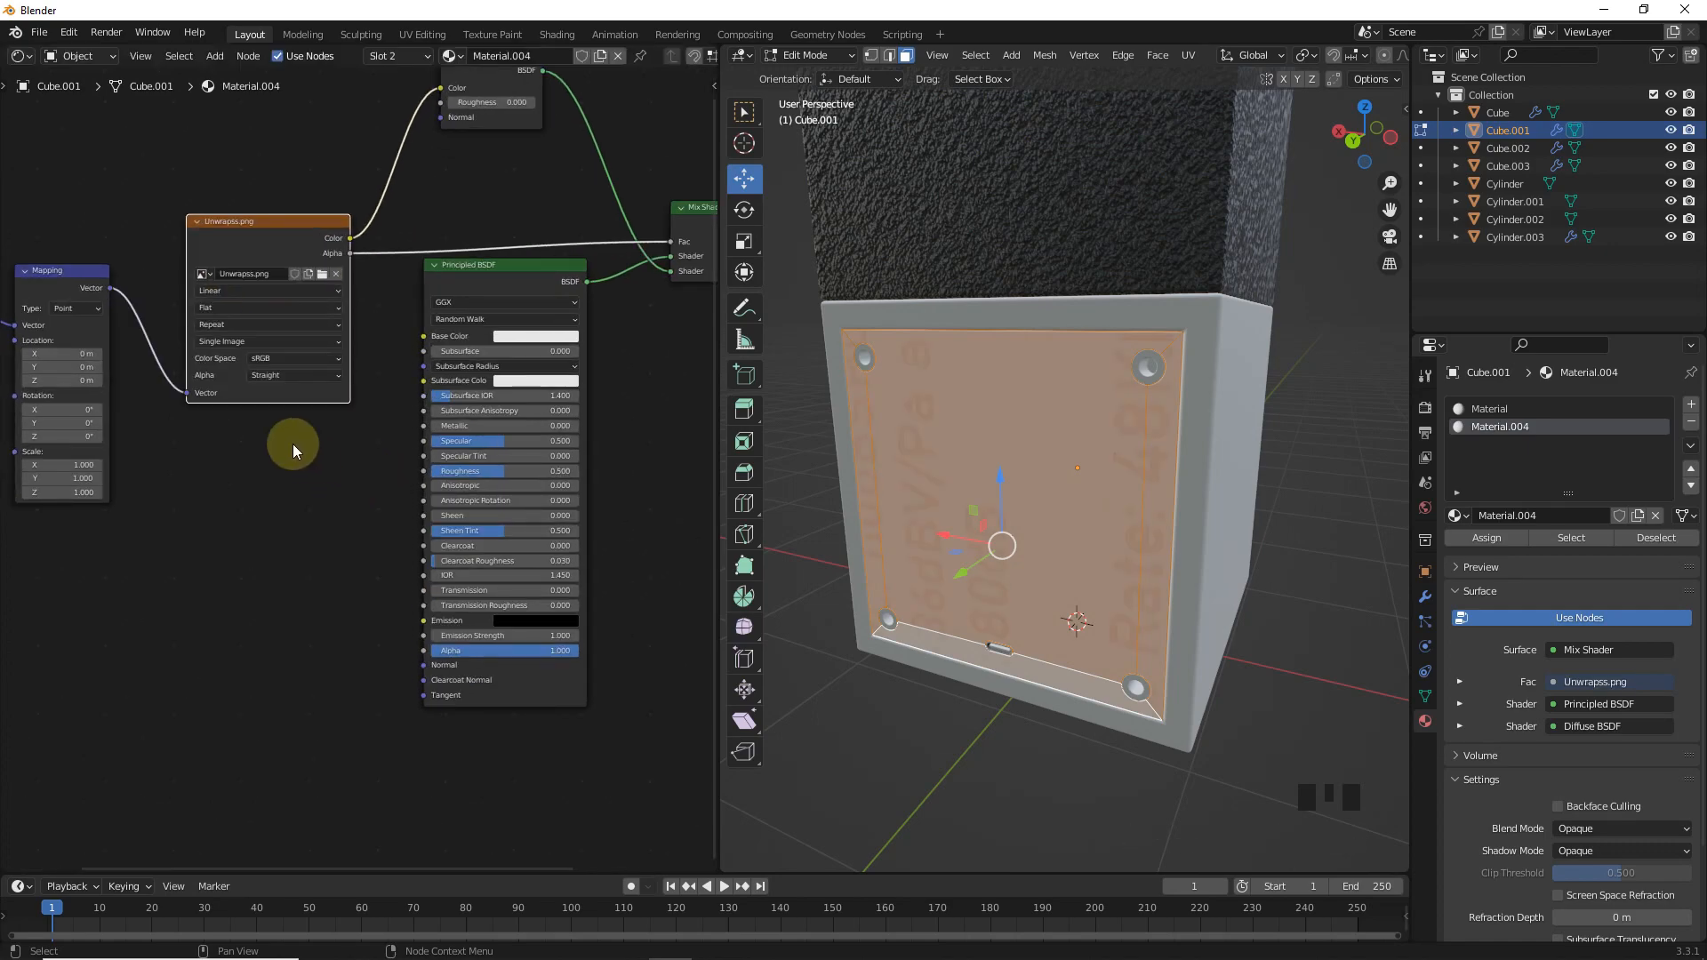
click(285, 324)
click(267, 369)
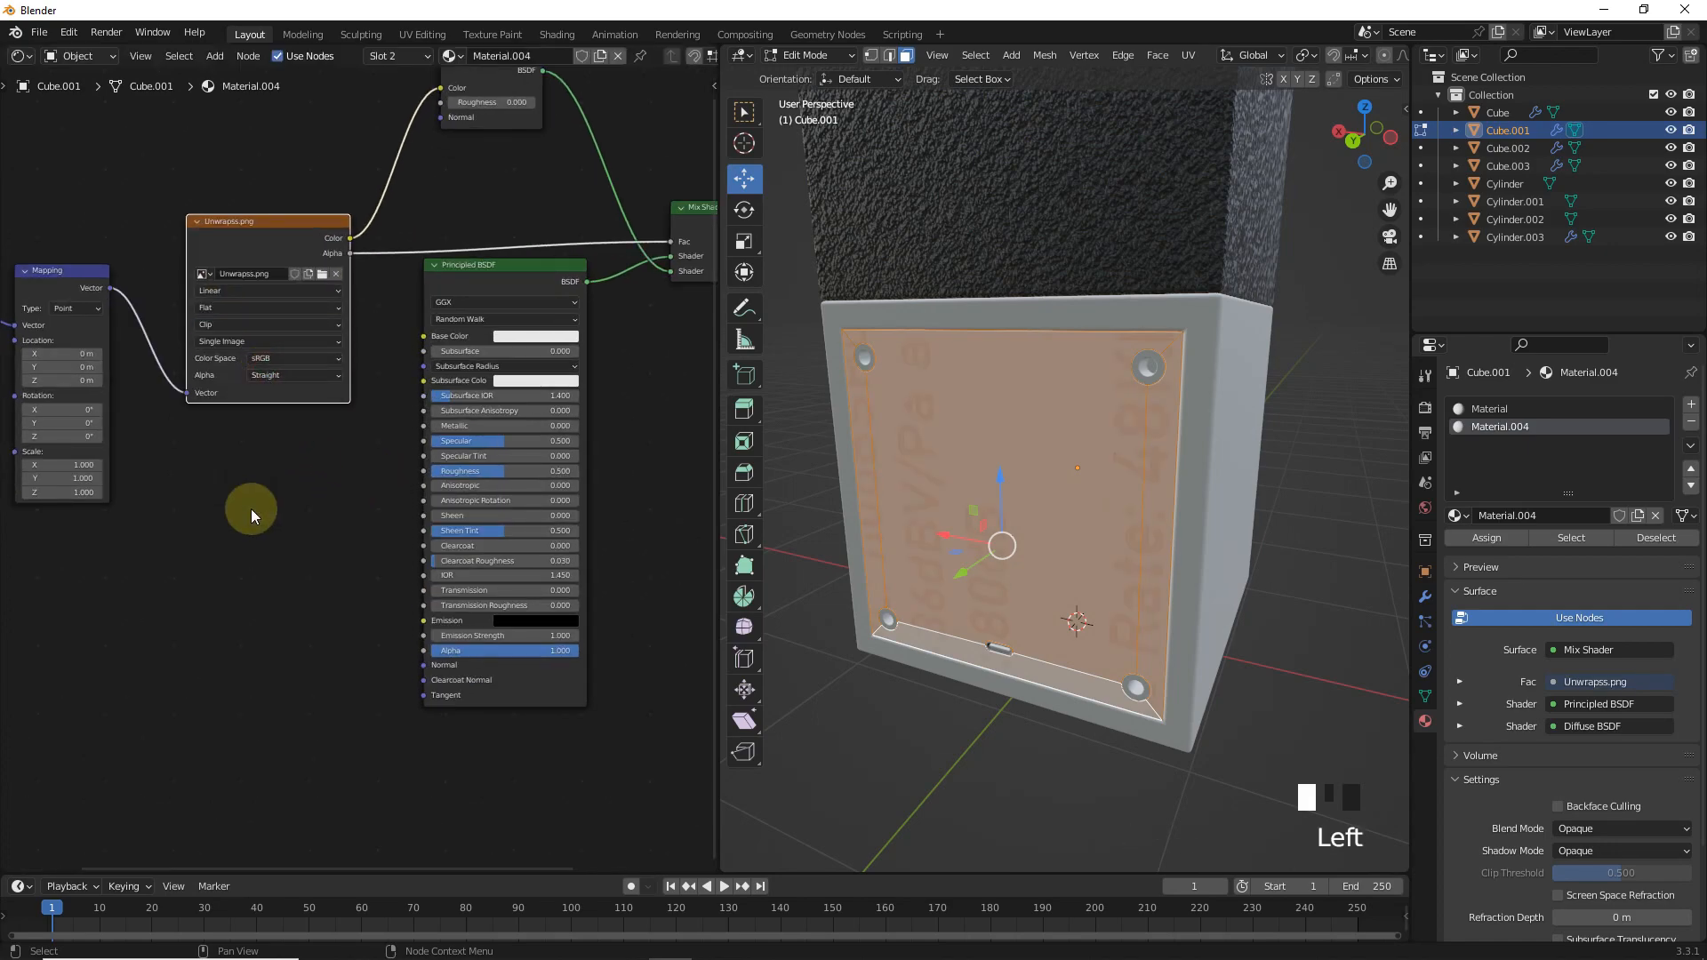
- Align to the back orthographic view, frame the selected panel faces and unwrap them with Project from View
middle_drag(907, 552, 1150, 488)
key(ctrl+KP_1)
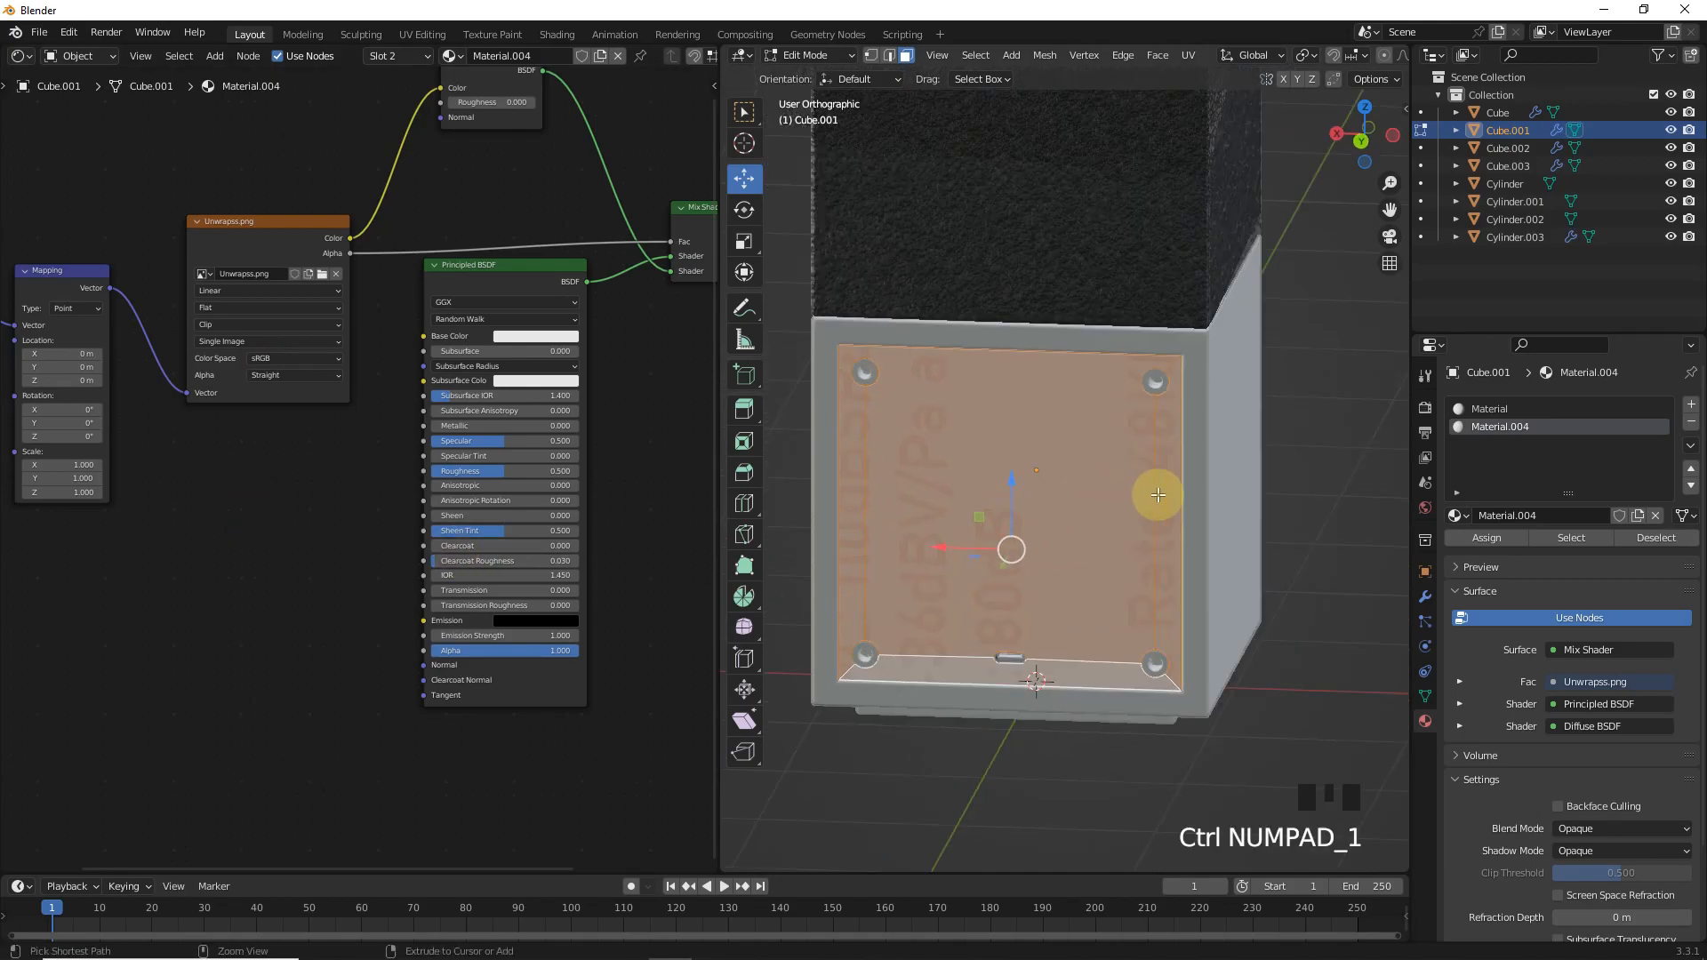
key(KP_Decimal)
key(u)
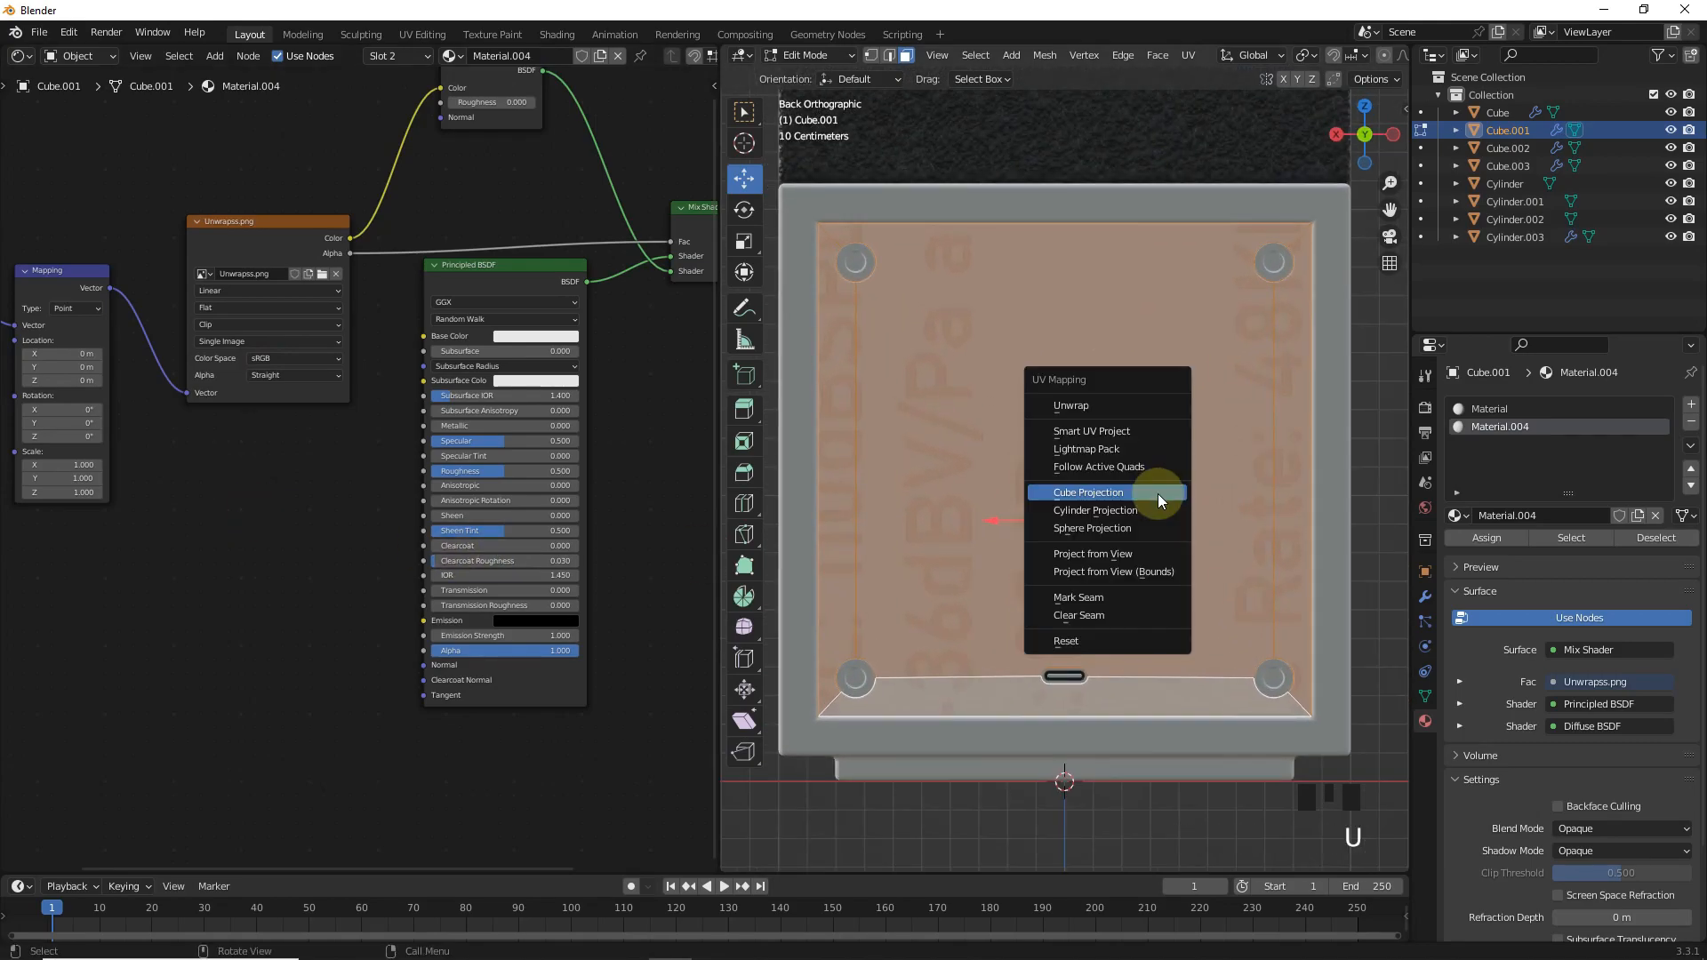
click(1150, 556)
- Turn the node area into a UV Editor, scale all panel UVs by about 1.64 to fit the label image, and return to Object Mode
click(21, 57)
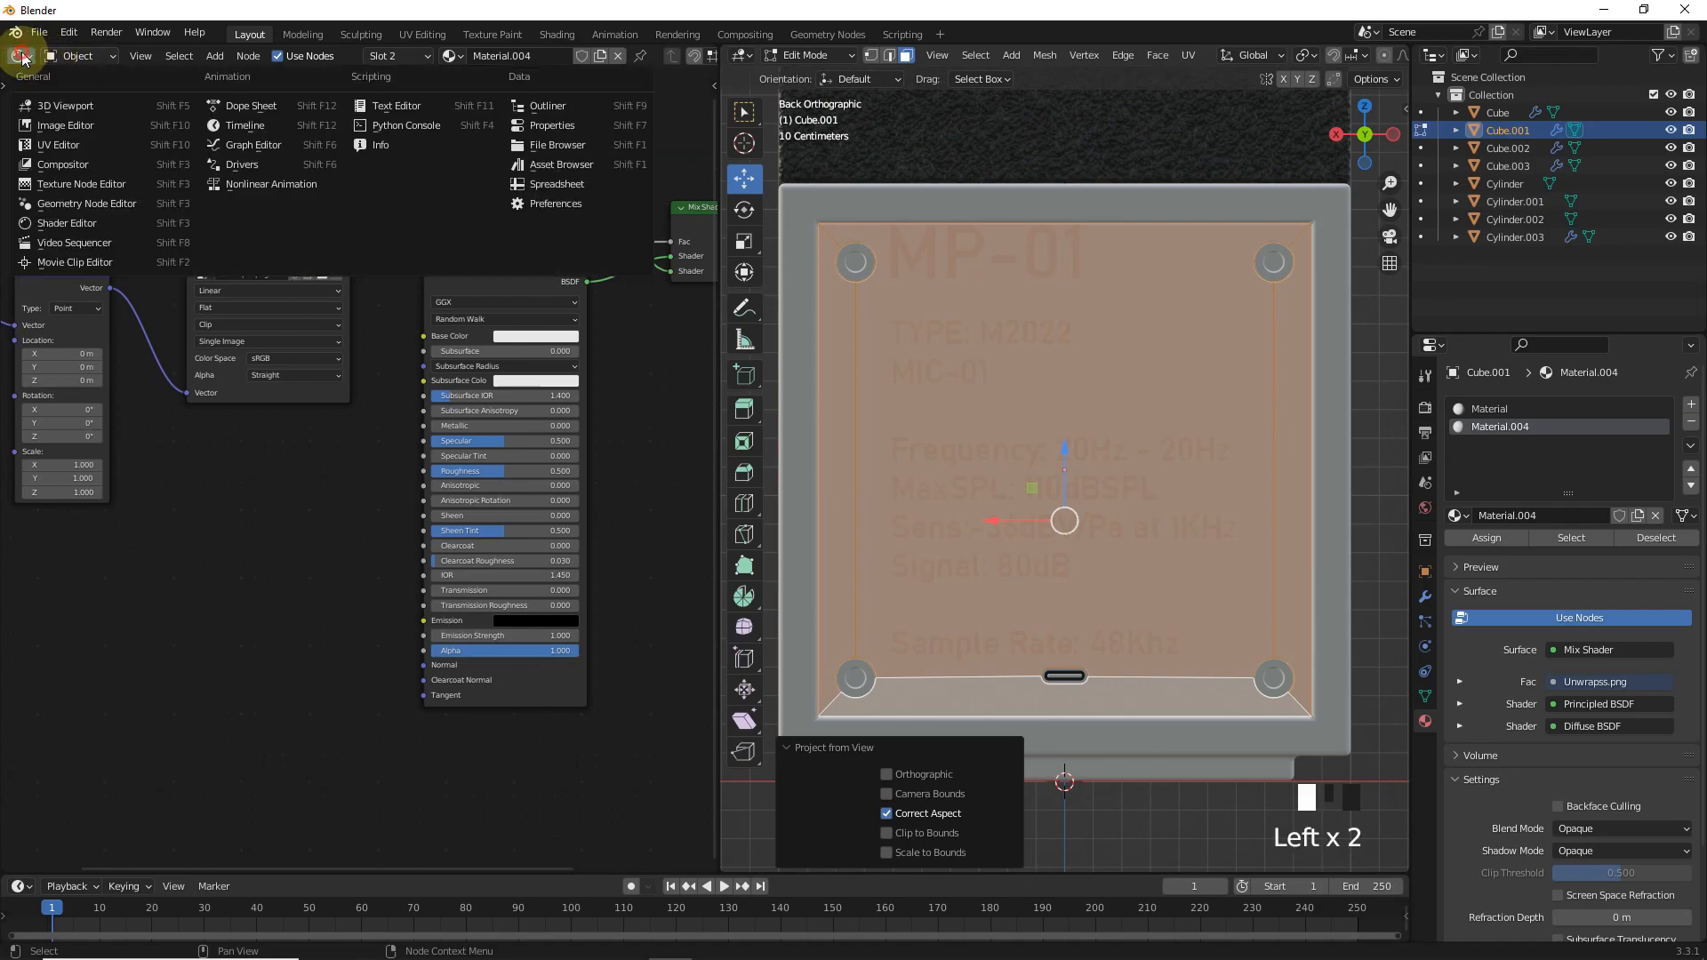
click(73, 153)
scroll(438, 449, down, 4)
key(a)
key(s)
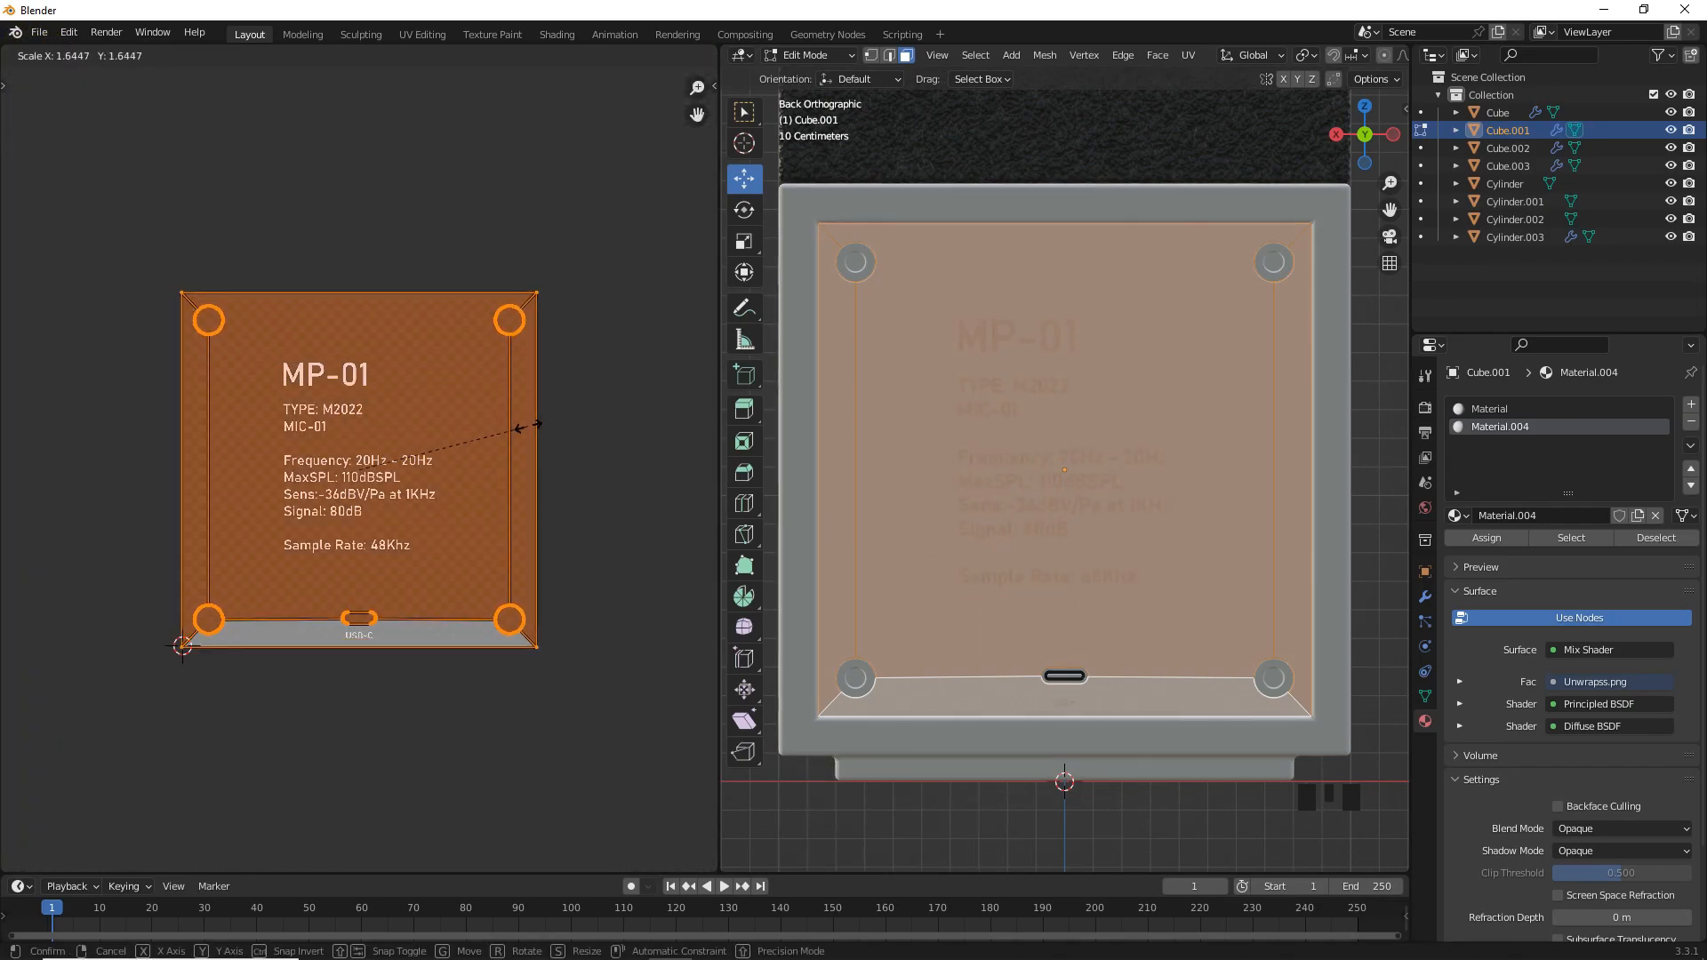
click(538, 428)
key(Tab)
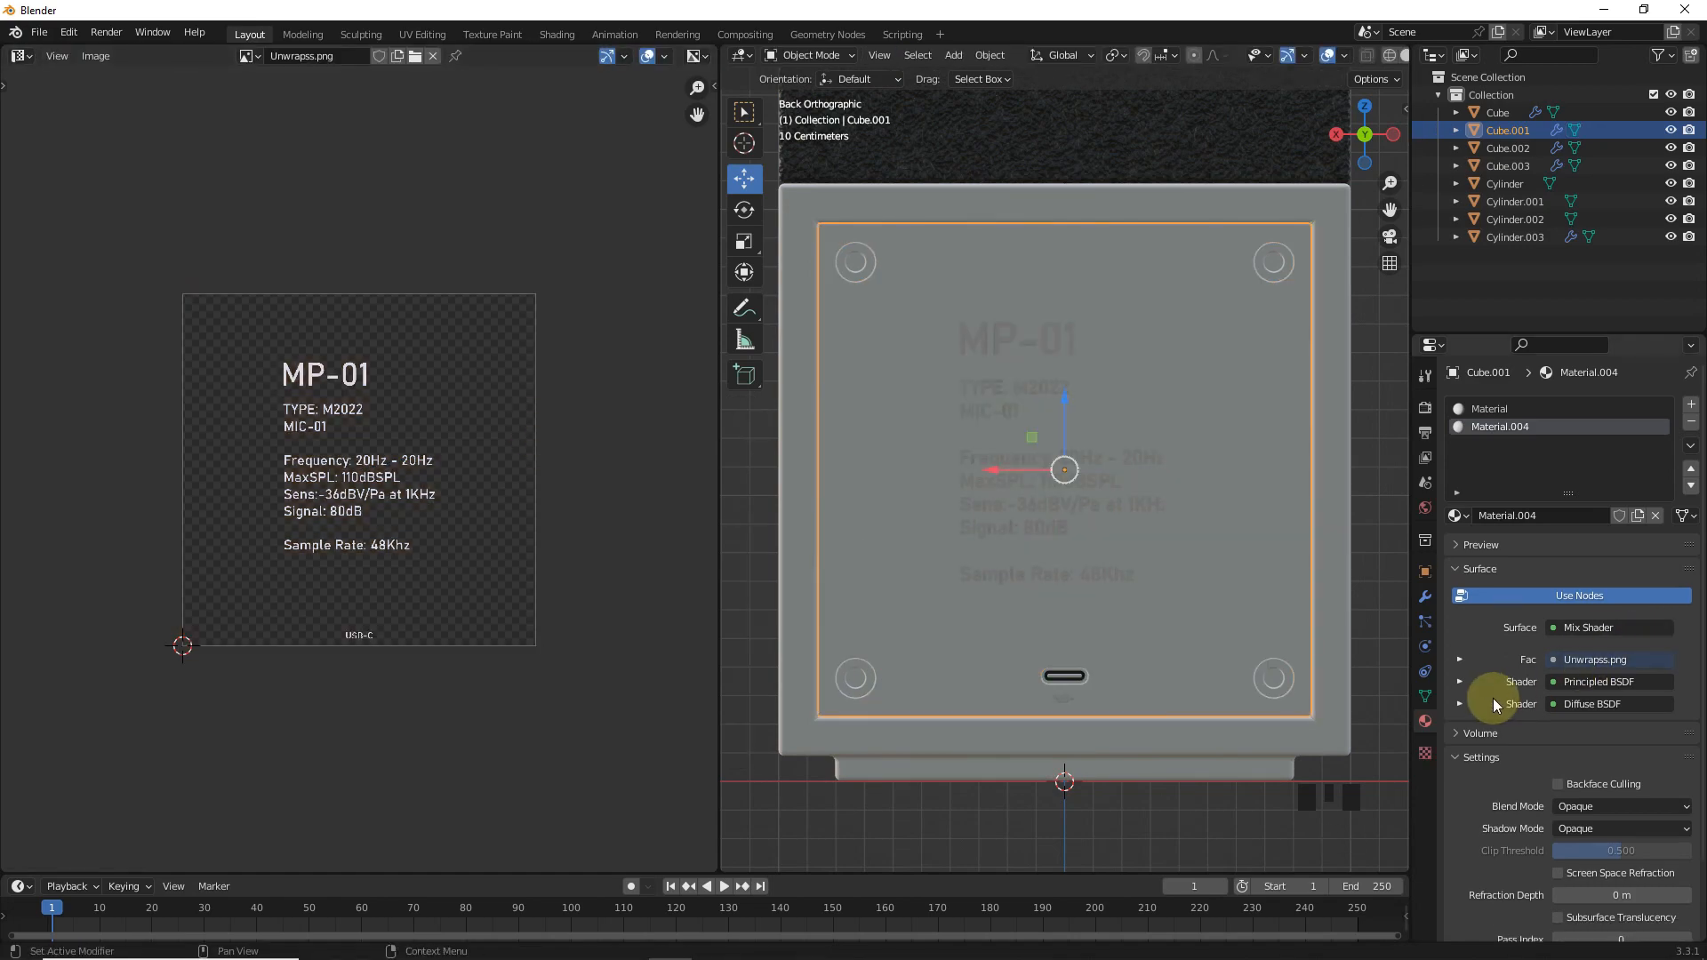
- Set the panel material's Principled base color to near-black and its metallic value to 0.5
scroll(1492, 697, down, 2)
click(1602, 677)
click(1659, 531)
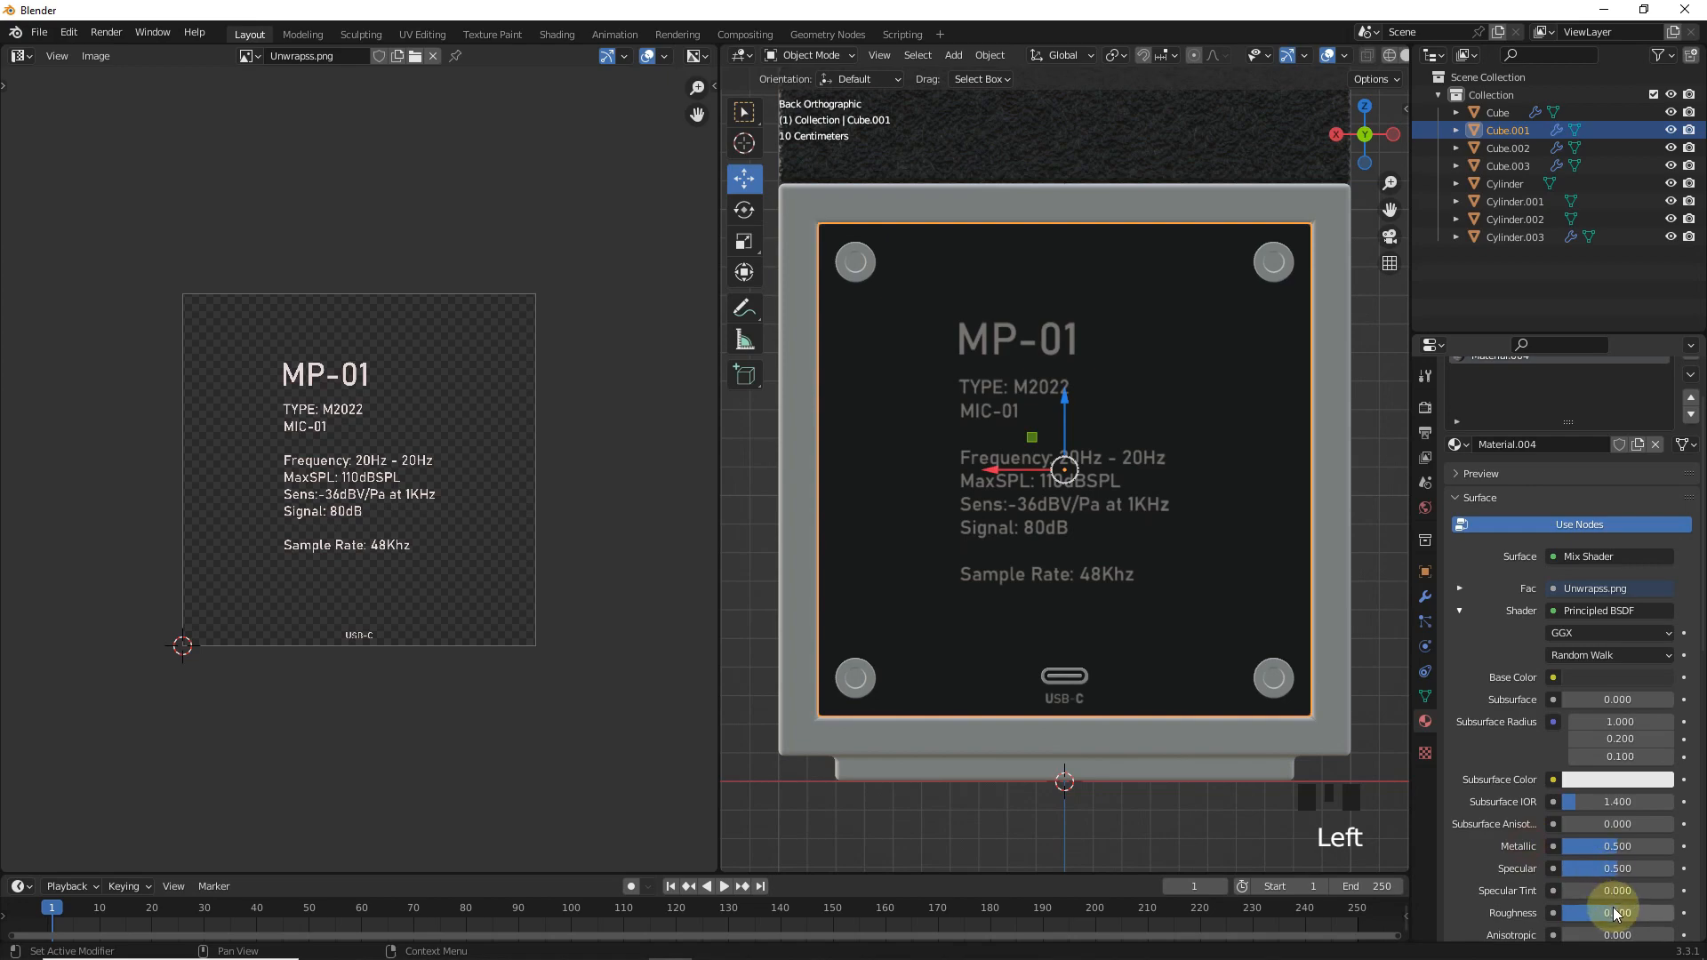
- Give the lower box's material a near-black base color and metallic 0.5, and try to set its roughness to 0.4
middle_drag(1028, 581, 832, 530)
scroll(832, 530, down, 3)
click(909, 439)
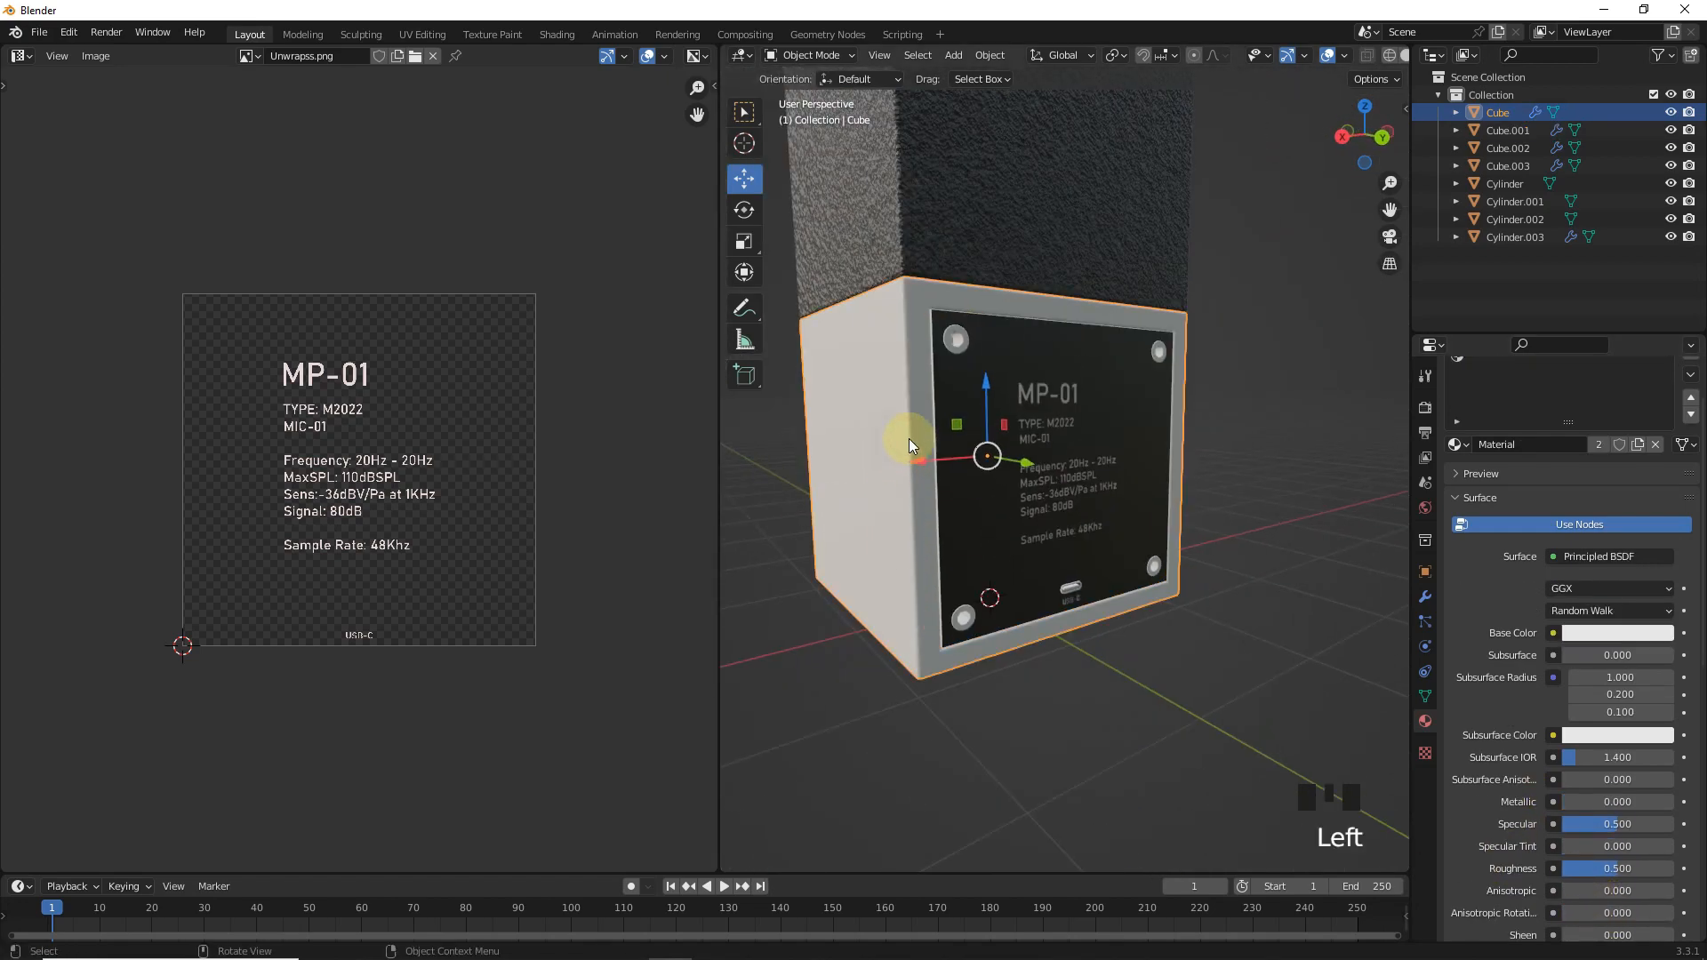
click(1608, 633)
click(1661, 531)
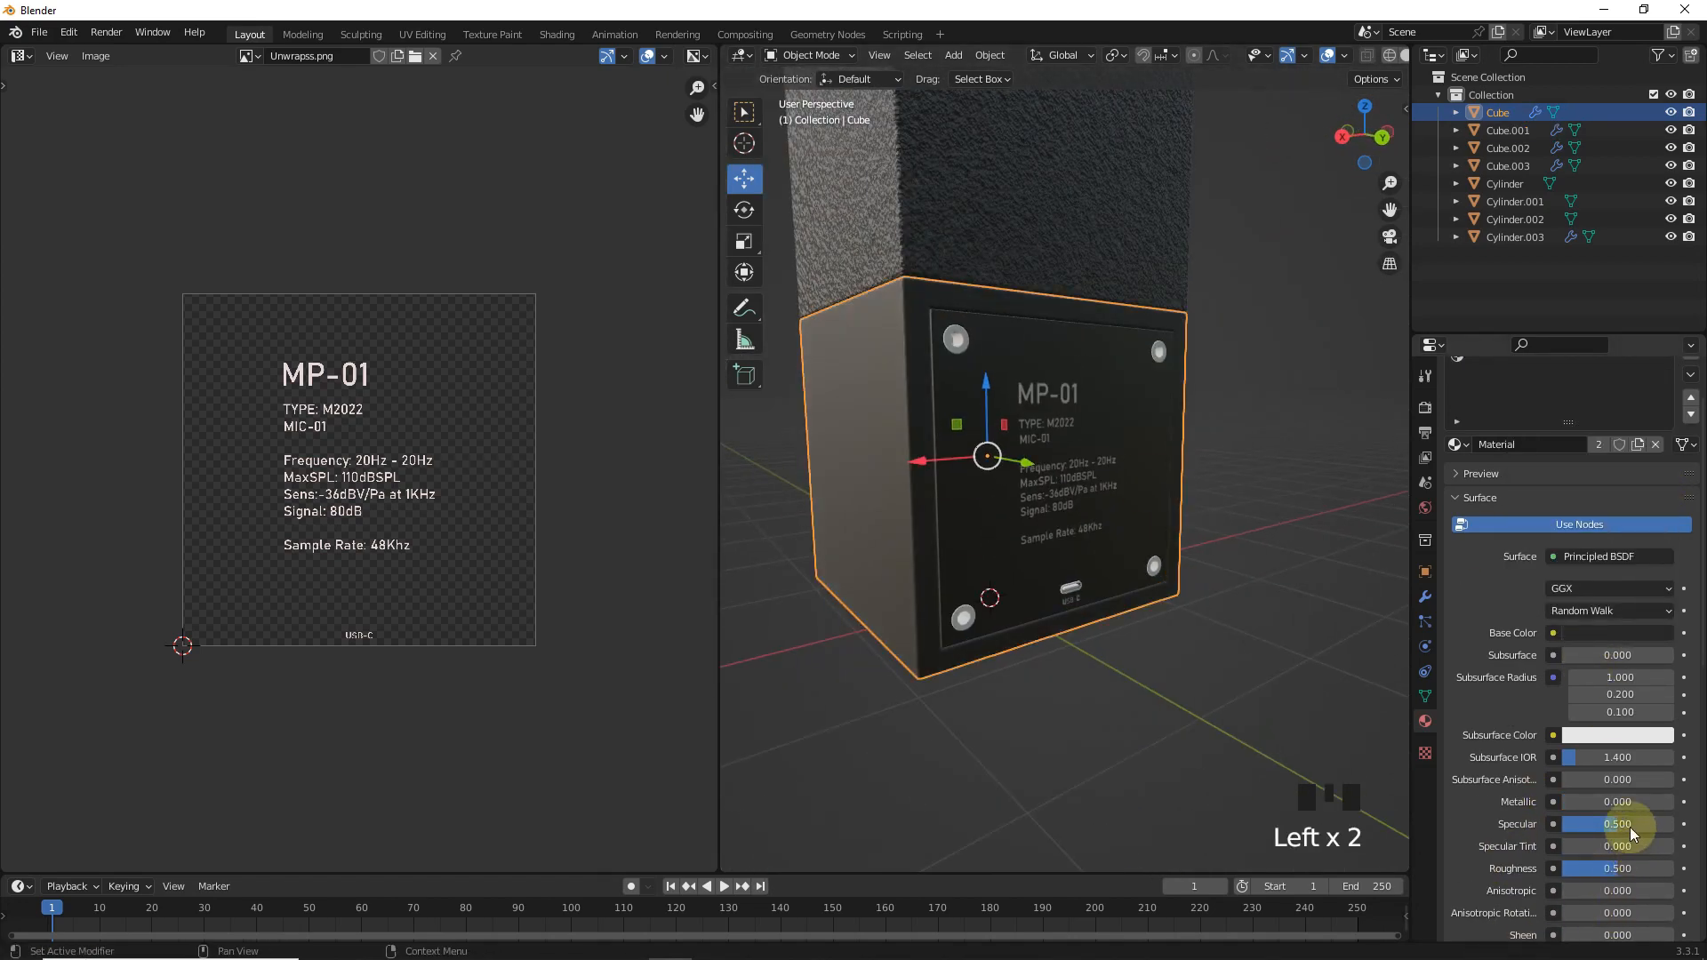
click(1535, 792)
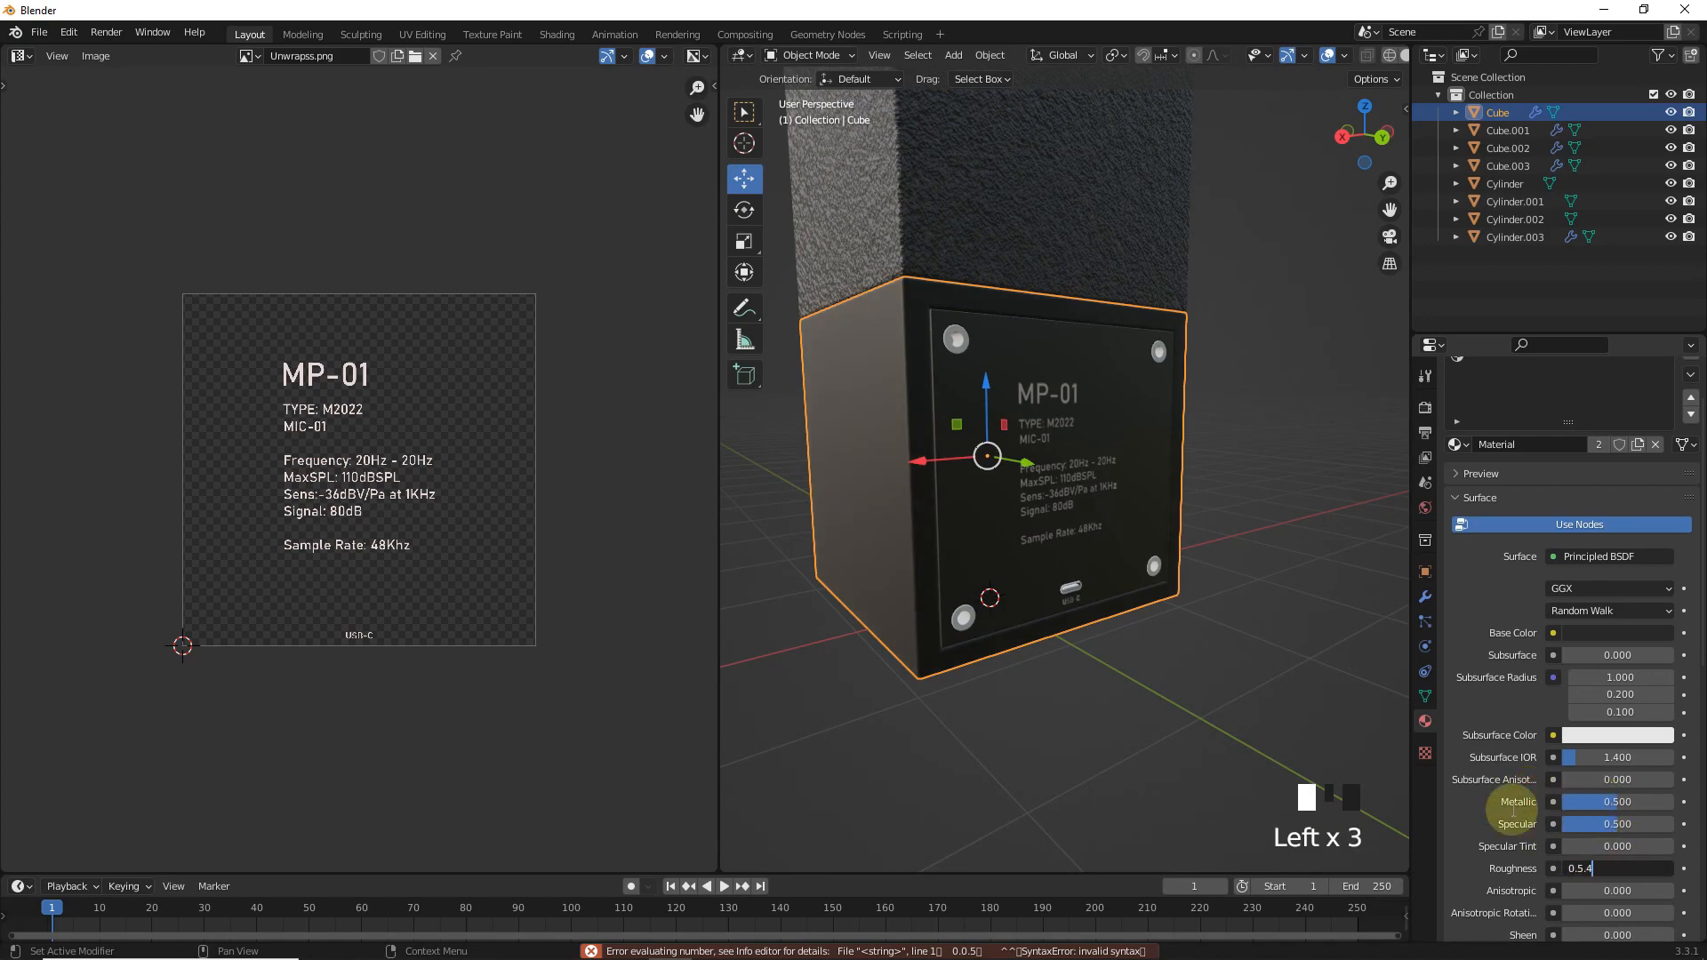
text(.4)
click(1505, 829)
- Set the USB-C port's first material to metallic 1, roughness about 0.193 and a grey base color with value about 0.497
scroll(1156, 729, up, 3)
shift+middle_drag(1146, 695, 1081, 564)
scroll(1049, 578, up, 3)
click(968, 608)
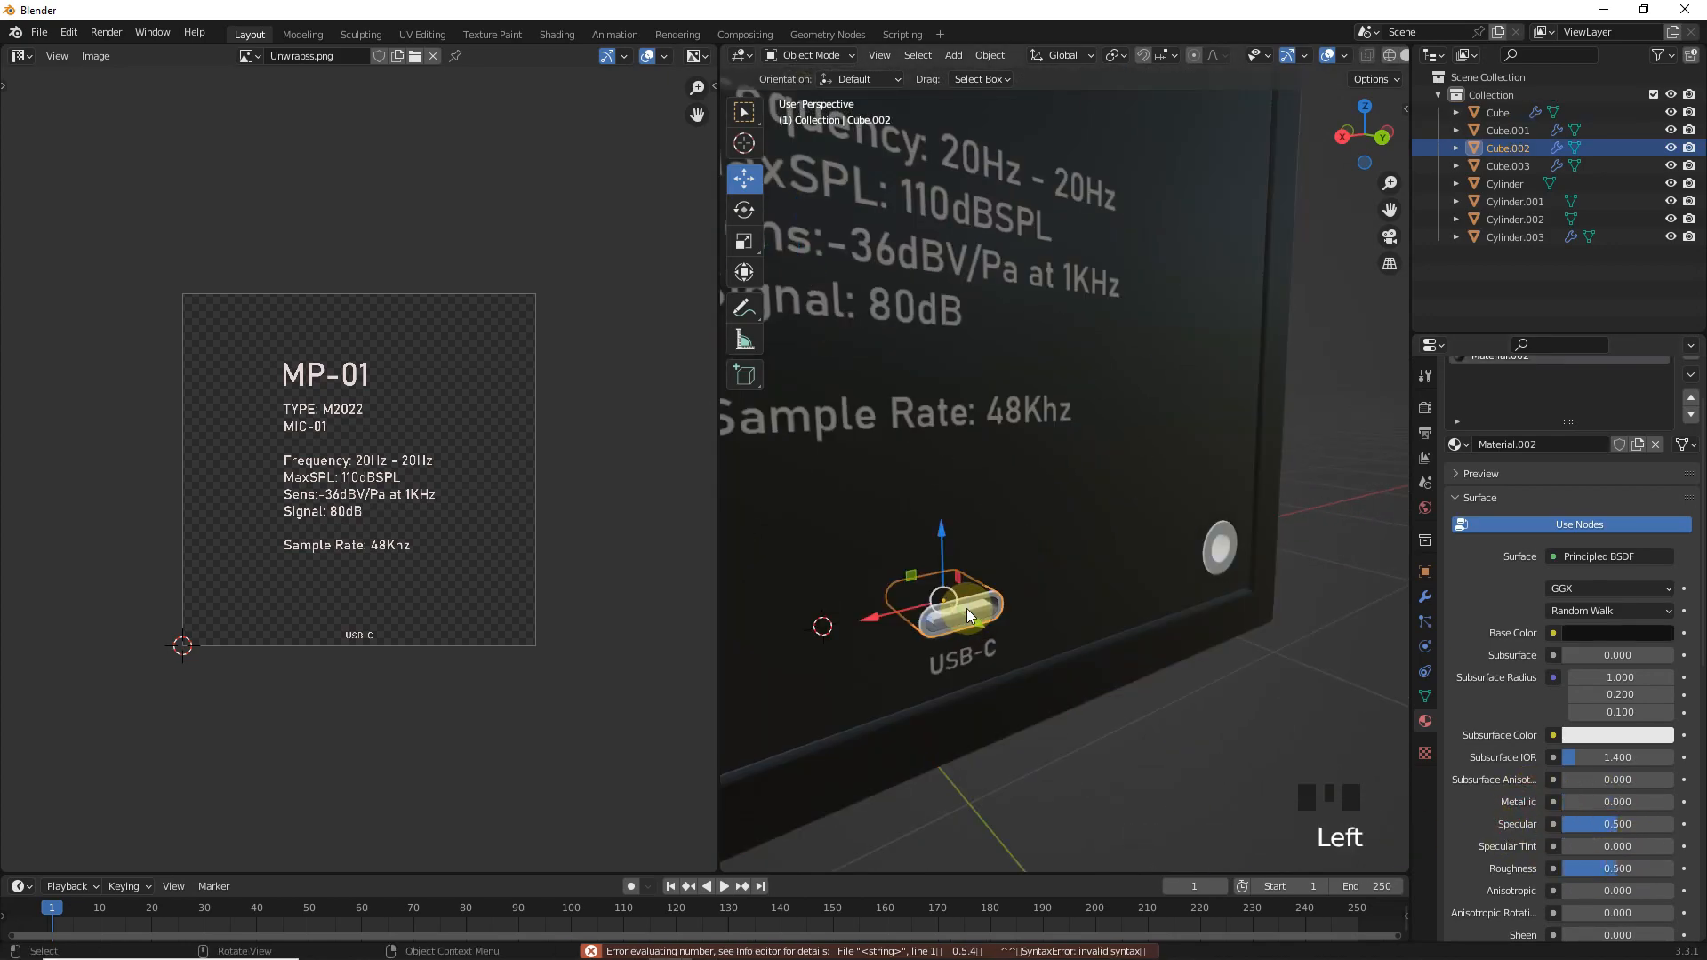
key(KP_Decimal)
scroll(1102, 603, down, 2)
scroll(1512, 450, up, 2)
click(1528, 413)
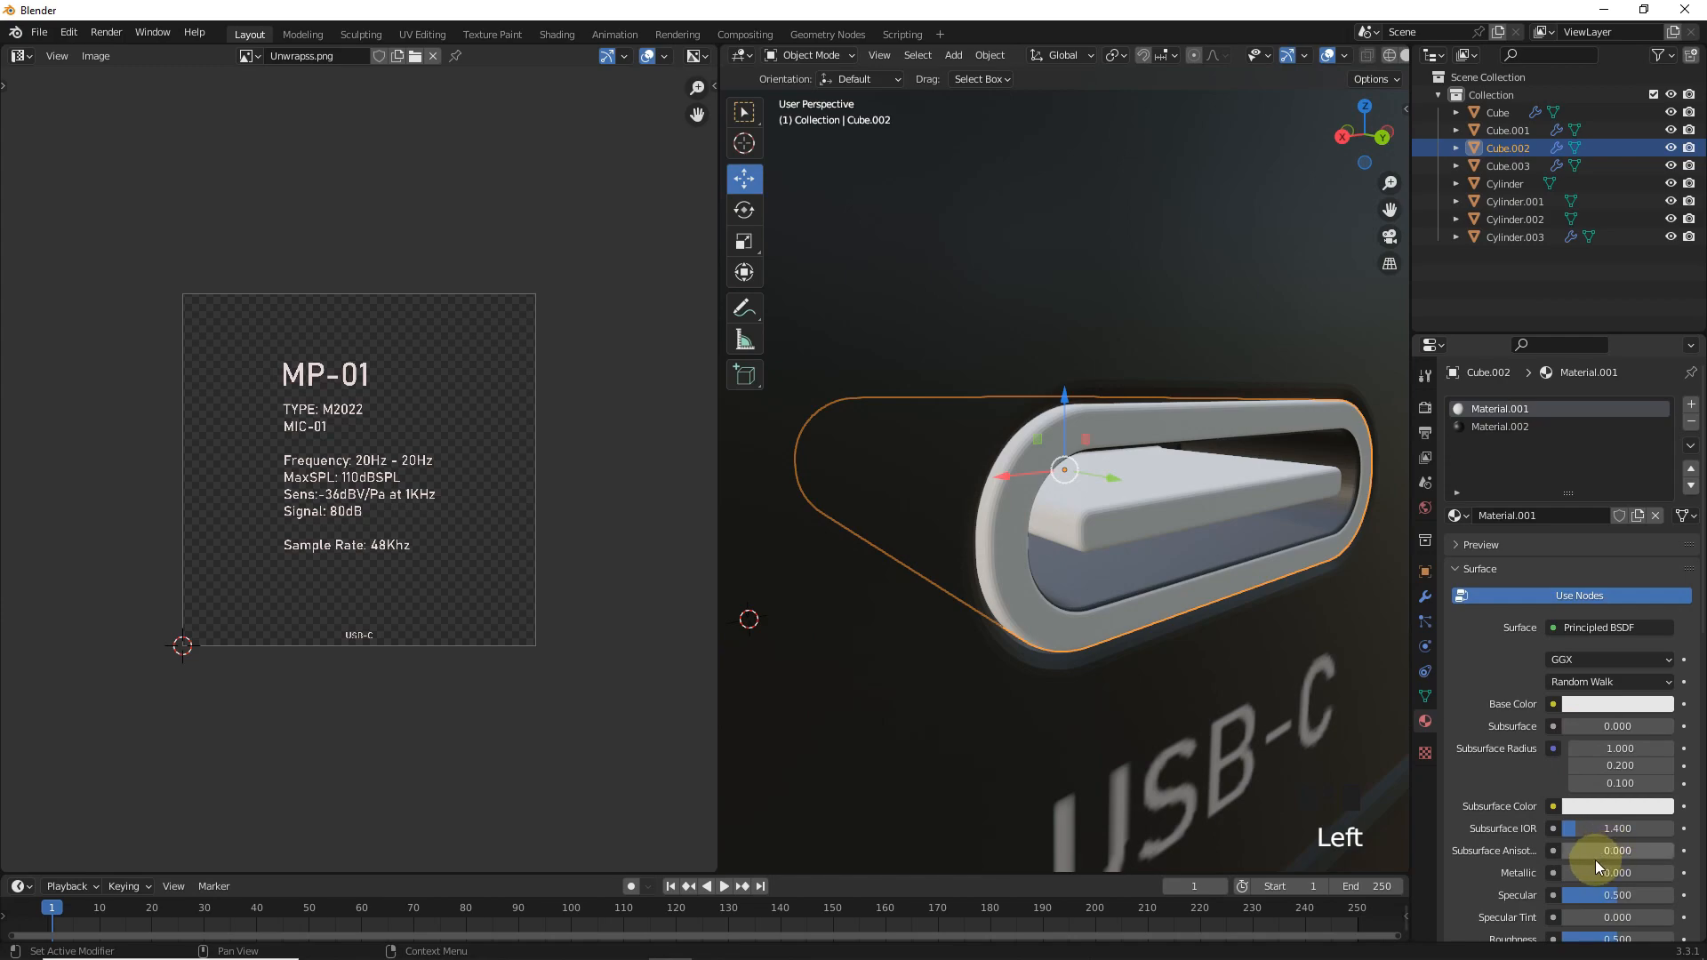
scroll(1661, 871, down, 2)
drag(1651, 867, 1616, 867)
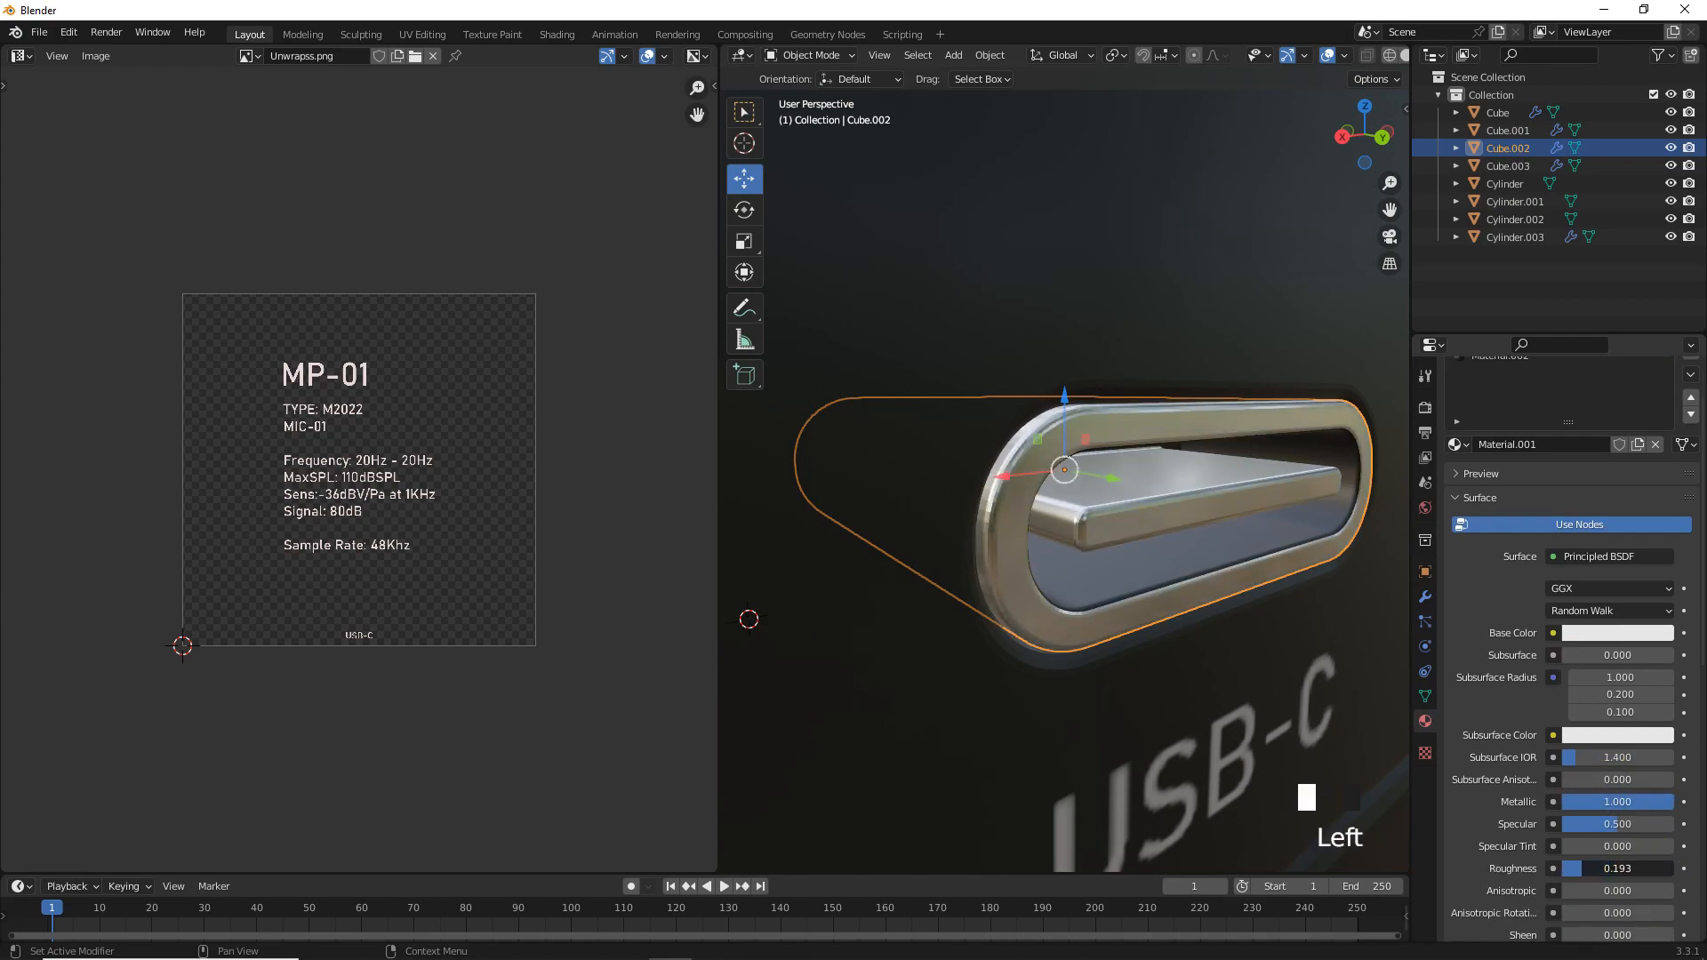
click(1632, 634)
mouse_move(1657, 429)
mouse_down()
mouse_move(1658, 445)
mouse_move(1657, 412)
mouse_up()
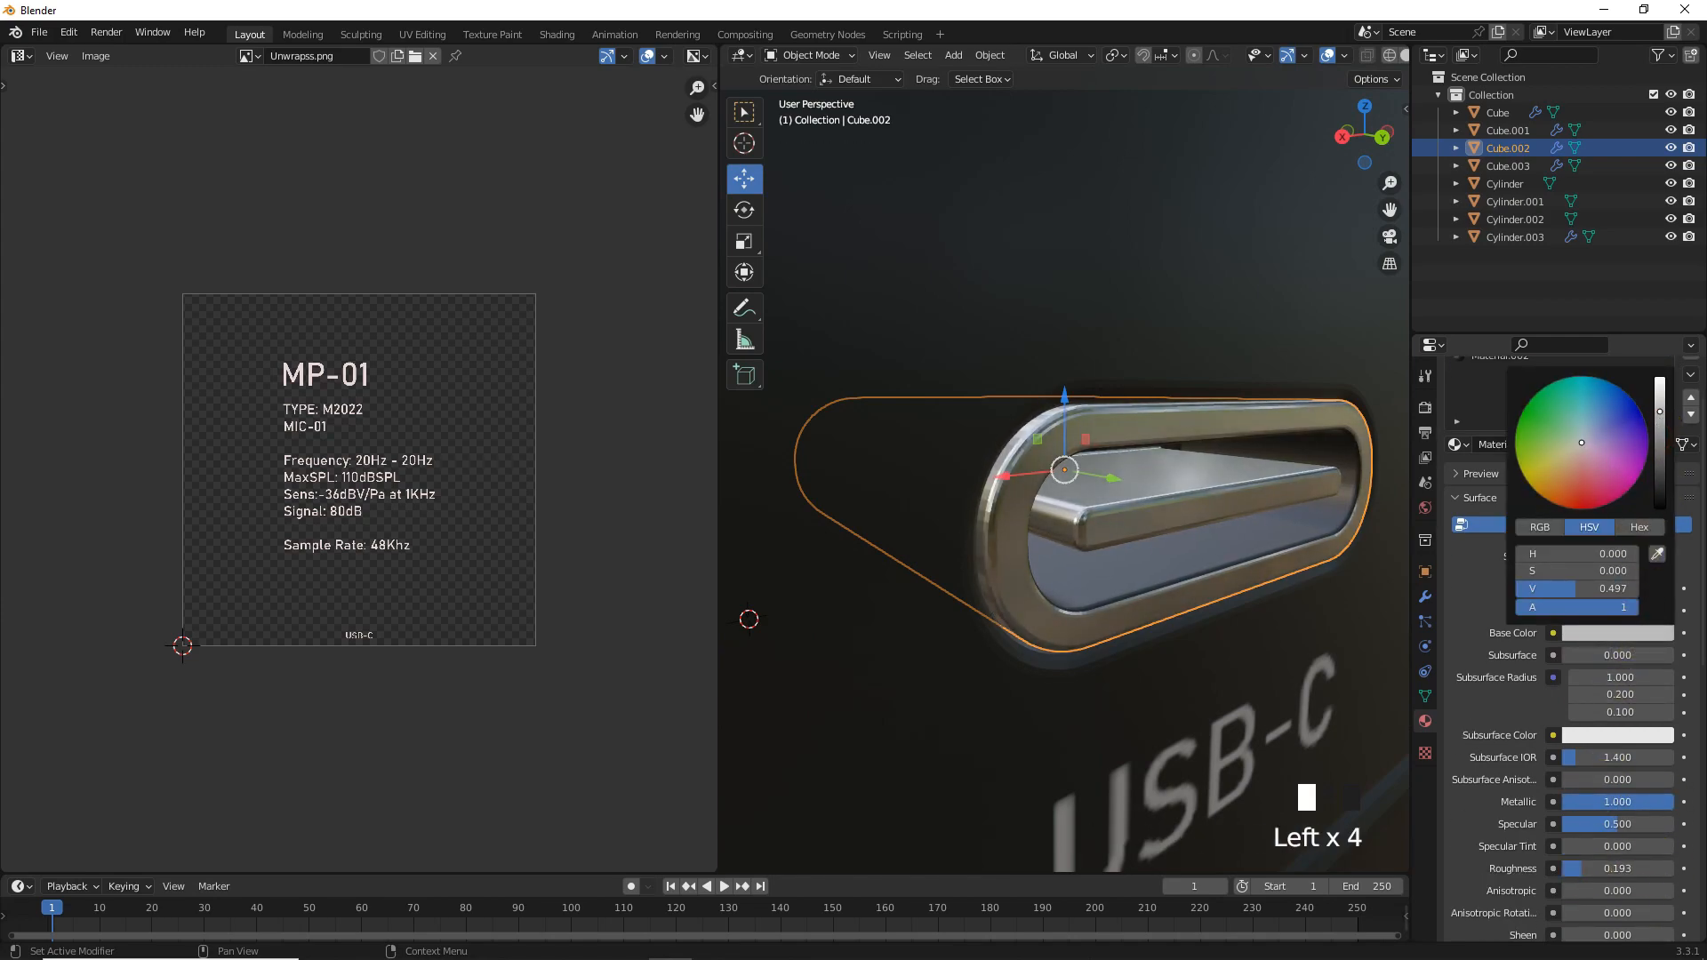
- Select the back panel's screws and assign an existing material to them
scroll(935, 628, down, 6)
shift+middle_drag(934, 627, 972, 564)
click(972, 564)
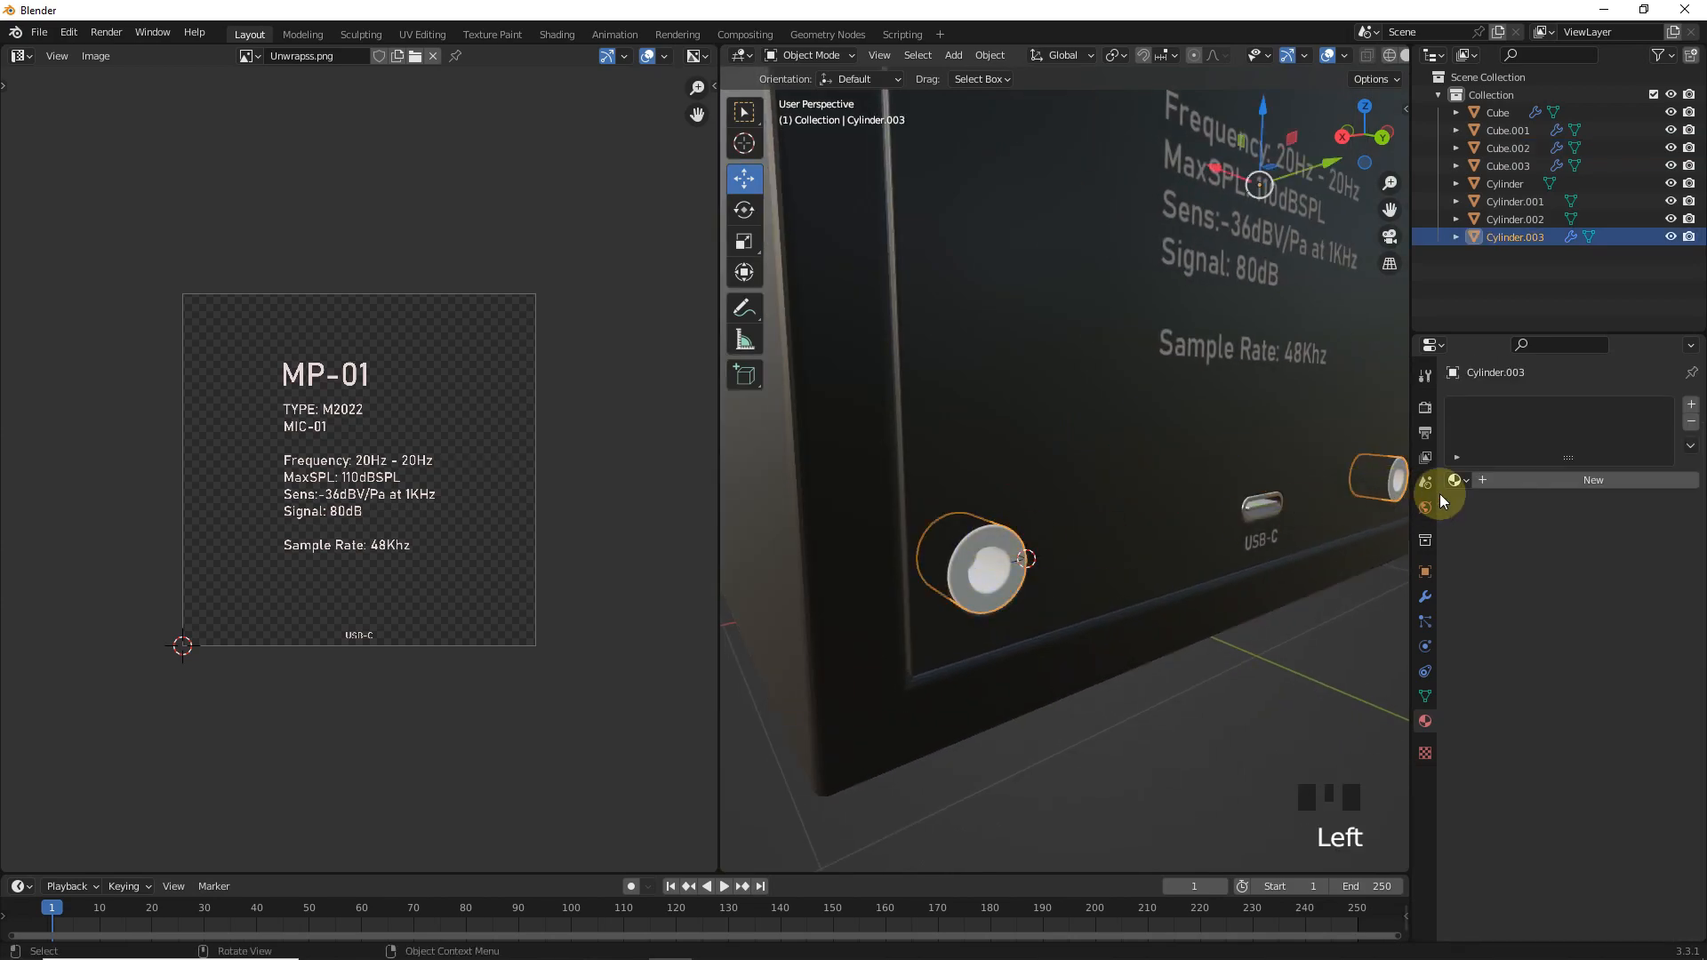
click(1455, 480)
click(1469, 507)
- Select the inner disc of the round front detail and create a new material for it
middle_drag(1144, 697, 1095, 744)
click(982, 449)
scroll(978, 445, up, 5)
shift+middle_drag(978, 444, 1138, 528)
click(1513, 481)
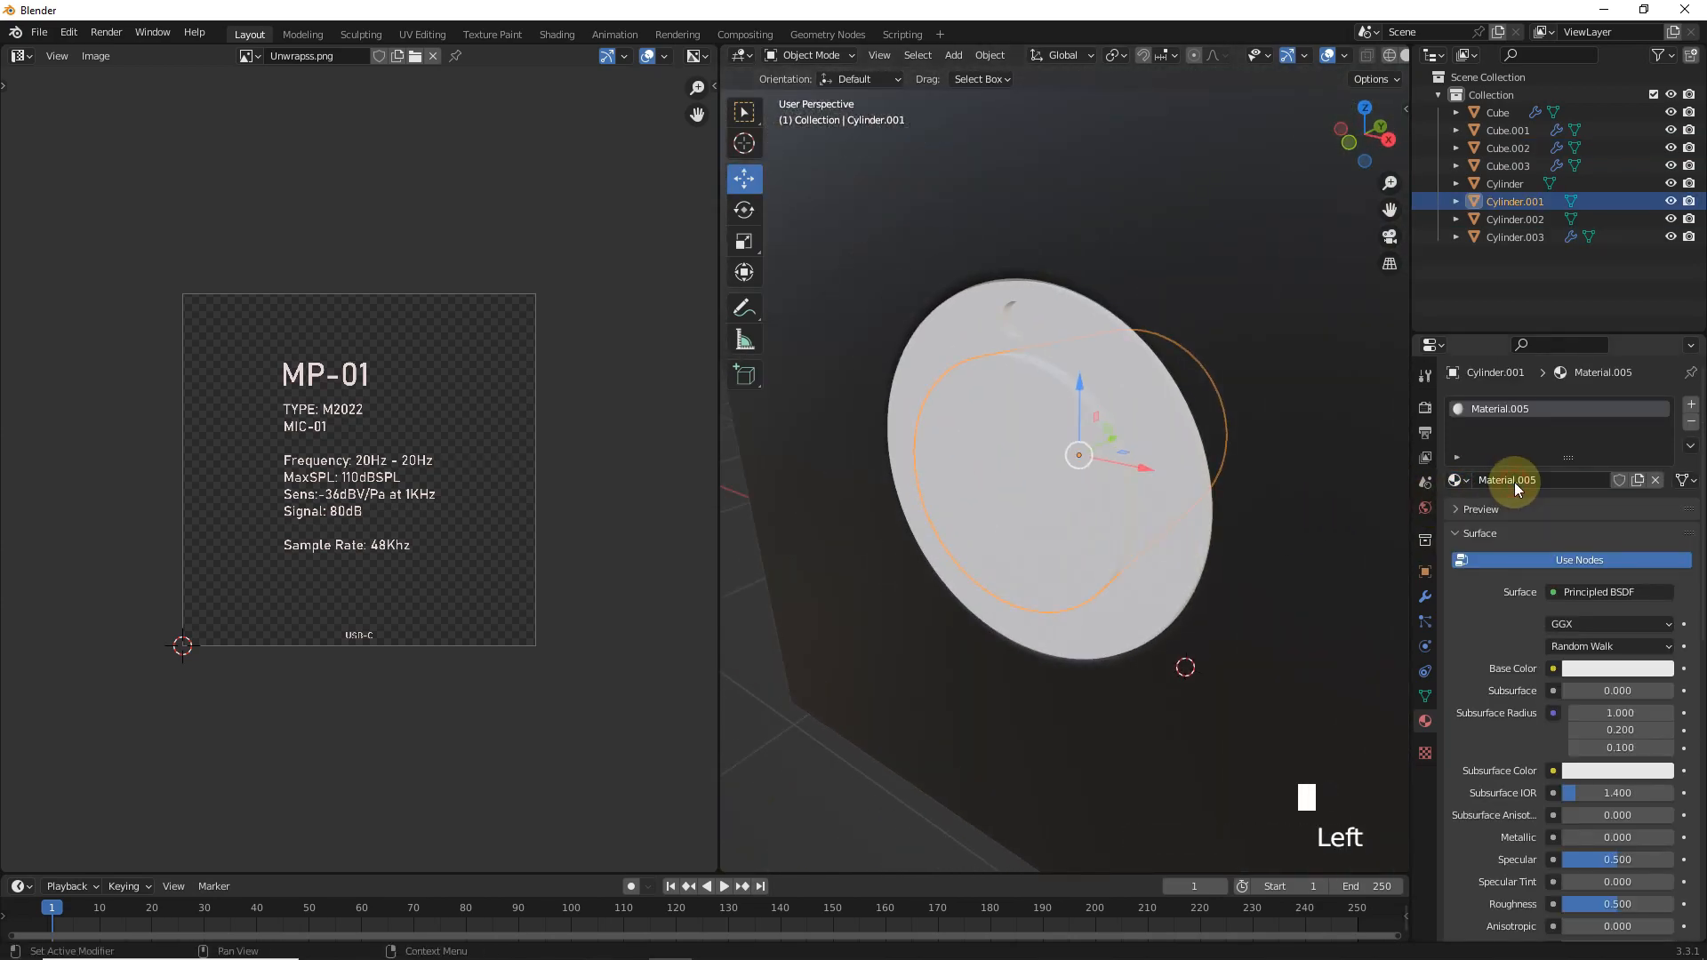
- Assign Material.005 to the outer disc of the round front detail and give it a yellow base color and metallic 0.5
click(1178, 509)
click(1454, 480)
click(1516, 593)
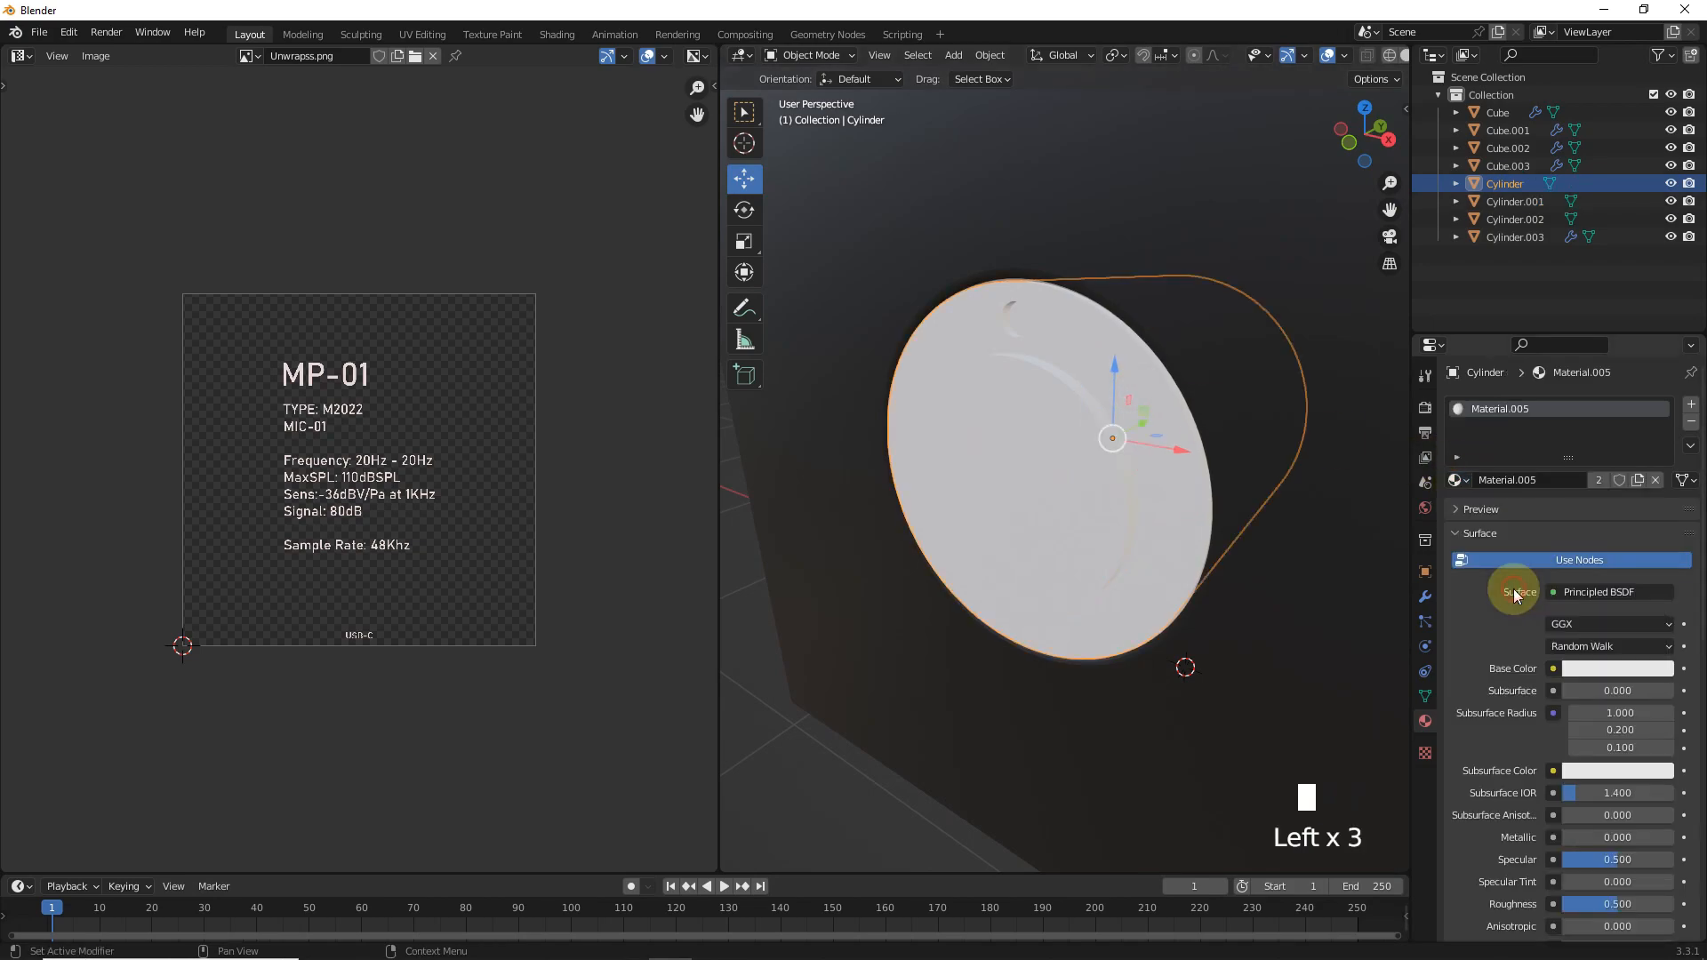
click(1603, 667)
click(1543, 513)
key(Return)
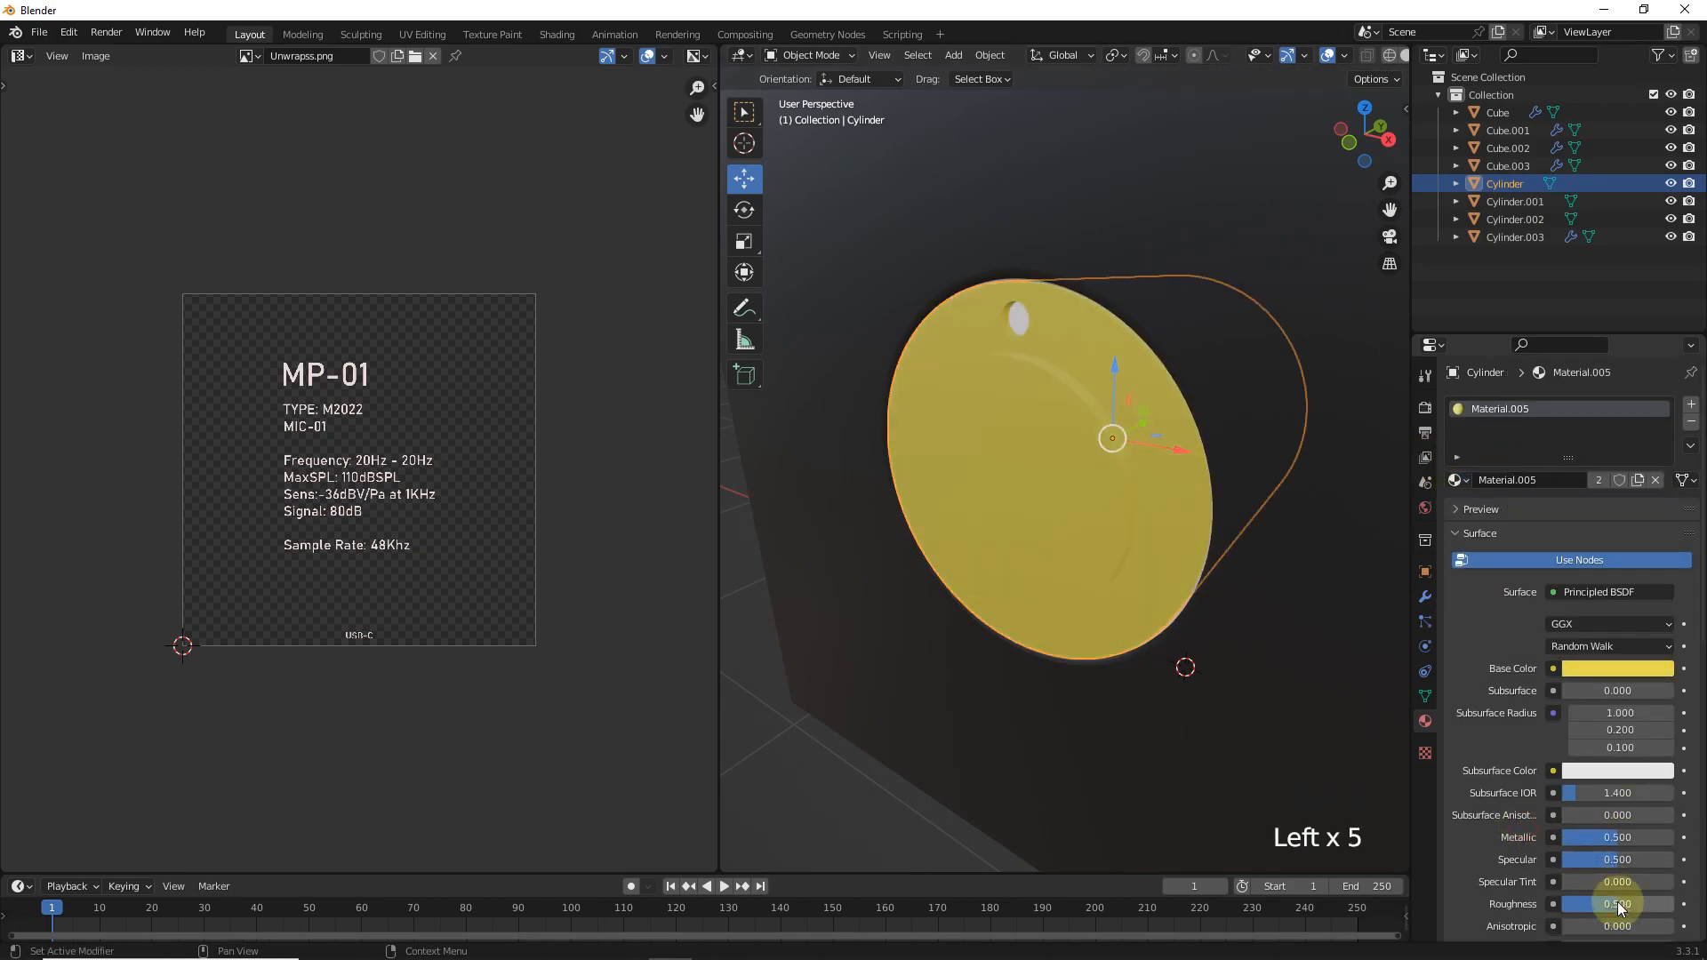
- Assign the existing dark material named Material to the small round hole piece in the front disc
click(1015, 322)
mouse_move(1459, 483)
mouse_down()
mouse_move(1459, 499)
mouse_move(1487, 495)
mouse_up()
click(1081, 585)
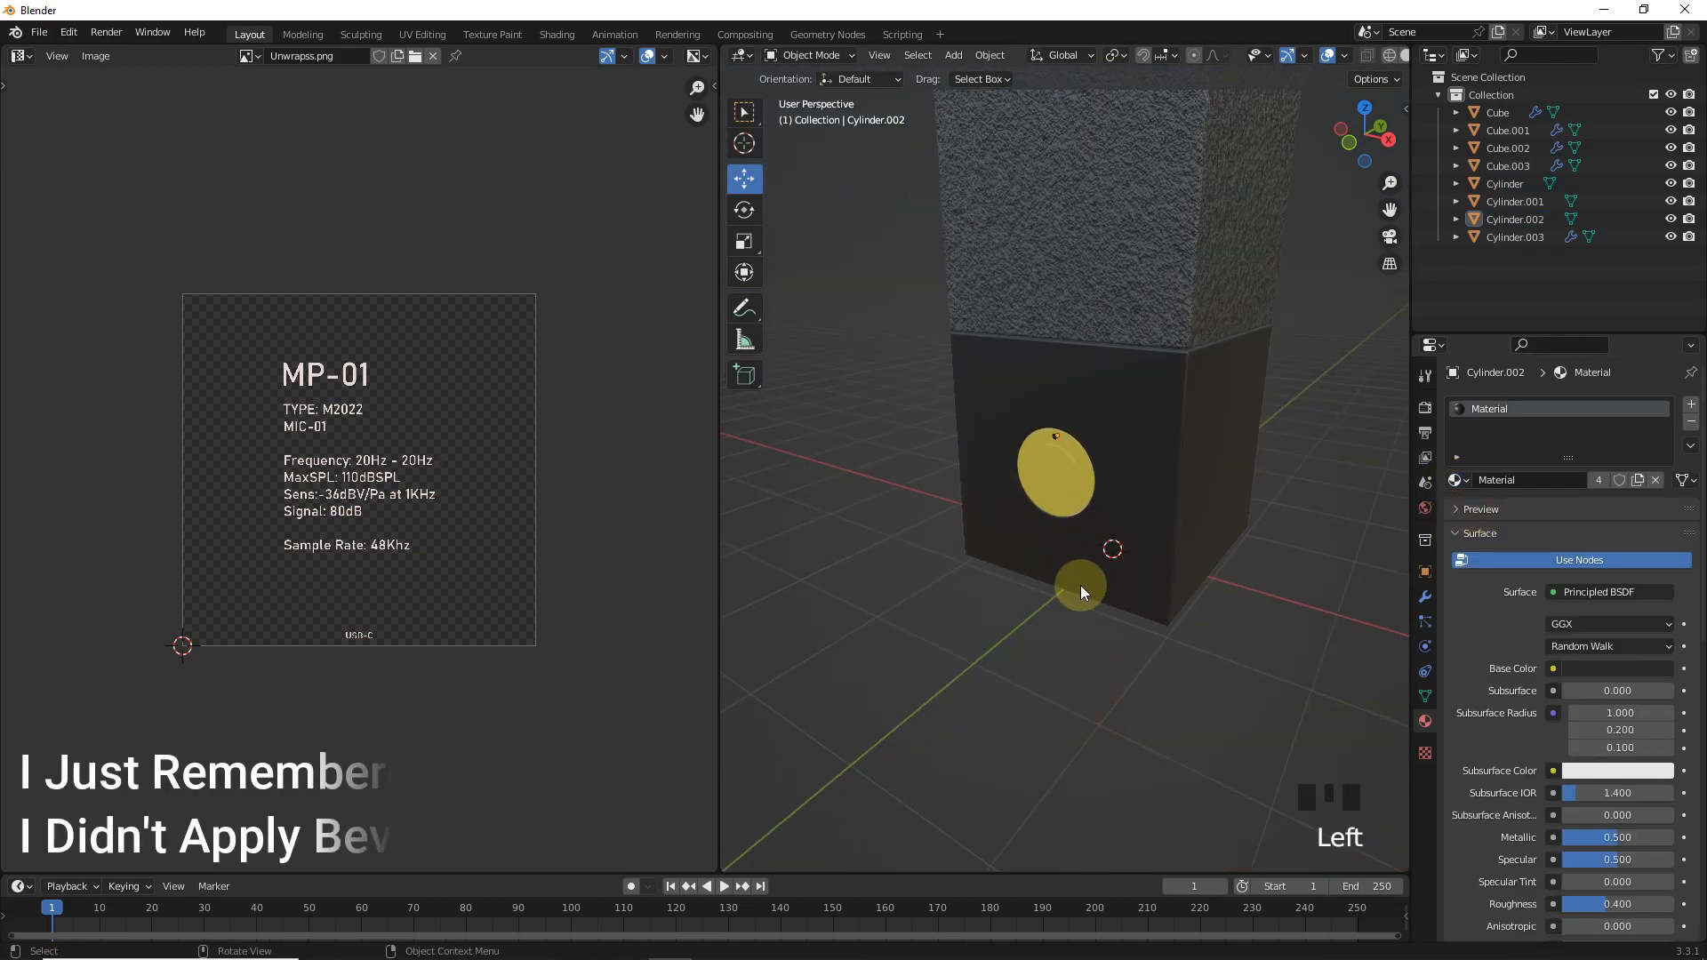
- Add a Bevel modifier to the inner disc with an amount of about 0.027 m and increase its segments
scroll(1198, 503, up, 5)
middle_drag(1081, 585, 1058, 526)
click(1229, 485)
scroll(1058, 527, up, 3)
click(1425, 596)
click(1504, 405)
click(1399, 473)
shift+drag(1610, 502, 1582, 503)
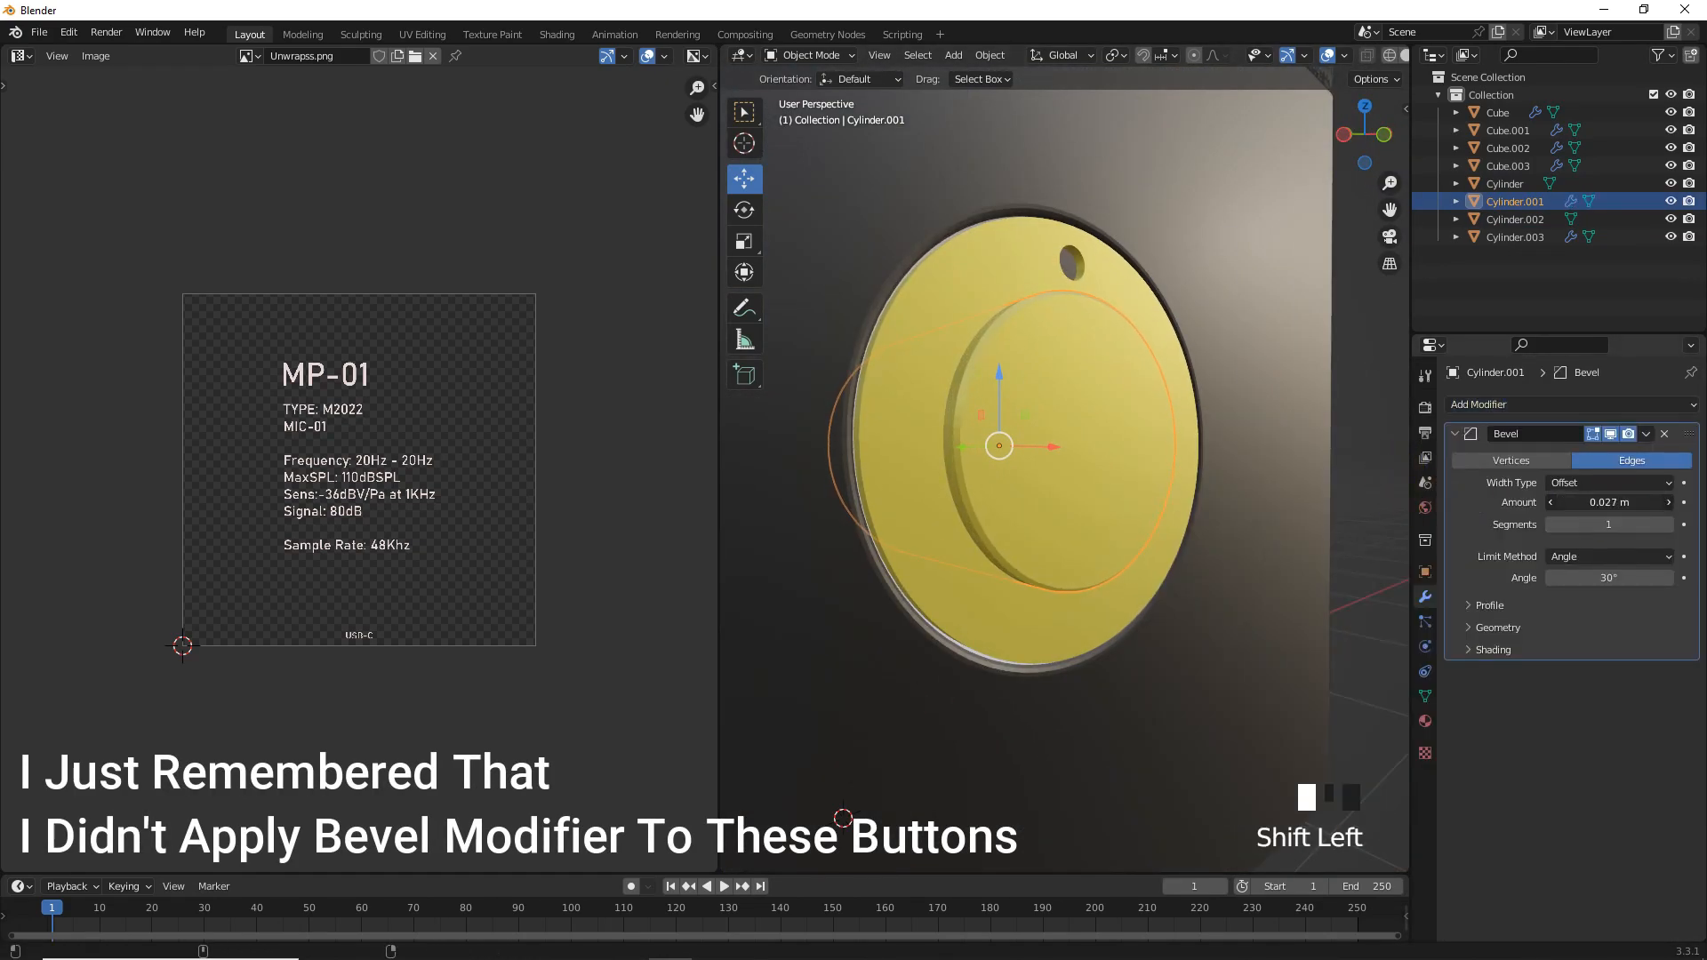
click(1654, 525)
click(1654, 524)
click(1653, 524)
- Add a Bevel modifier to the outer disc with an amount of 0.011 m and 5 segments
click(951, 314)
click(951, 315)
click(951, 315)
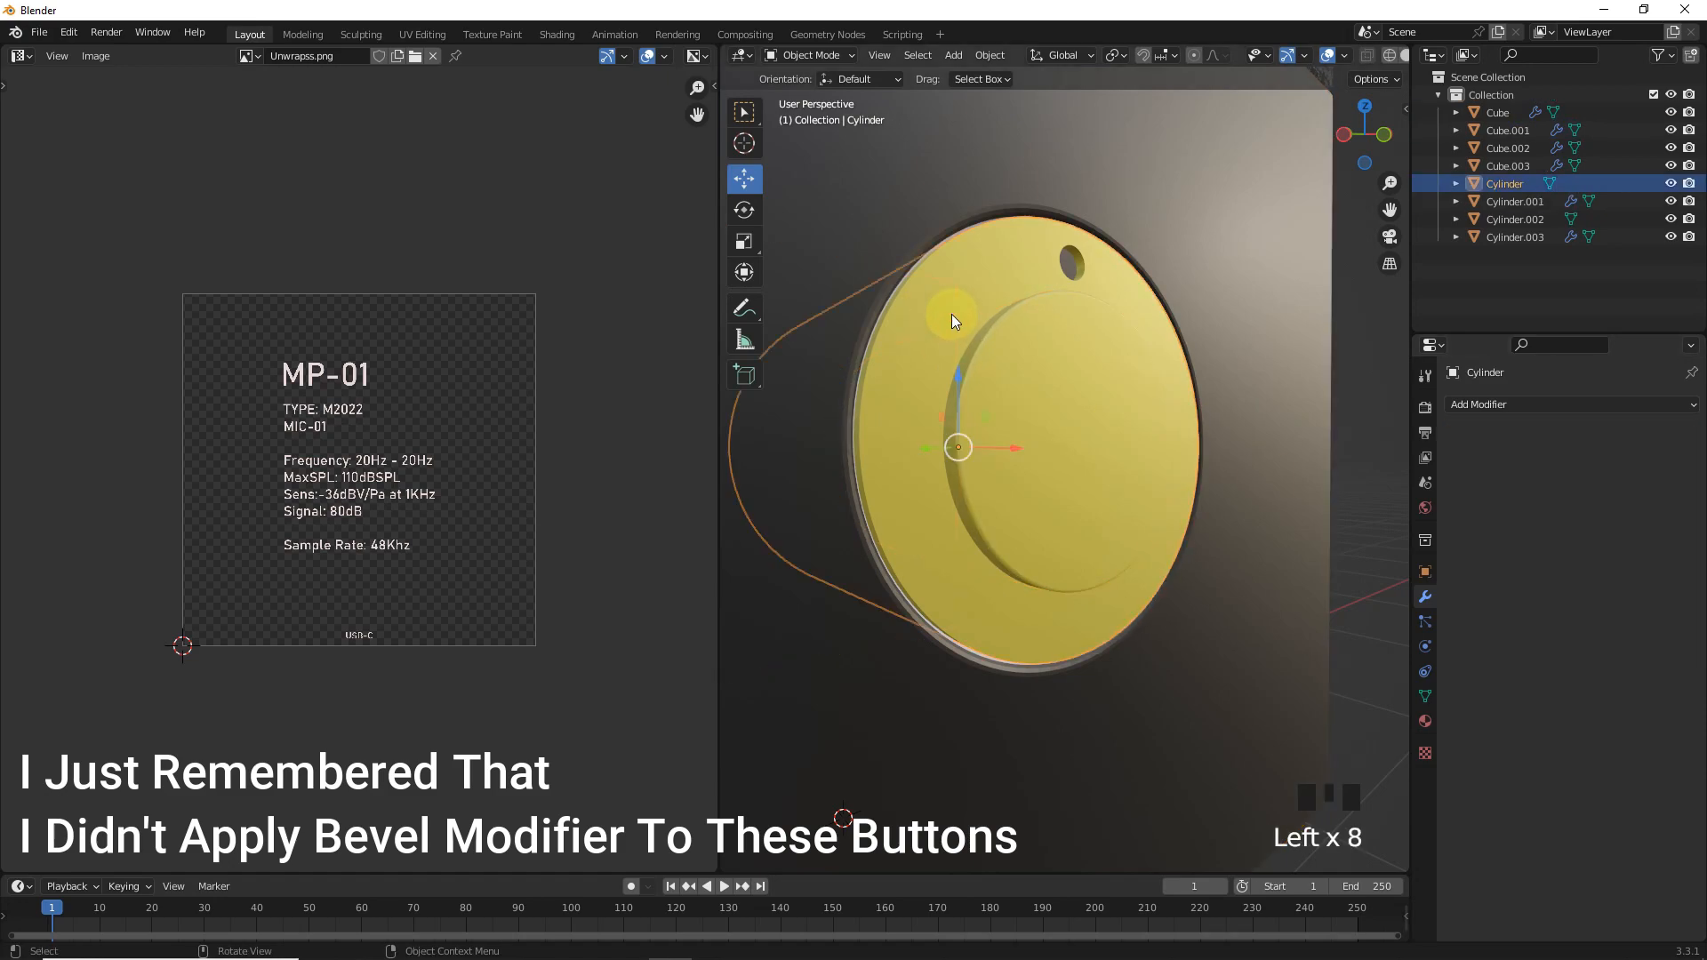
click(1404, 55)
click(1513, 400)
click(1399, 474)
shift+drag(1589, 503, 1627, 502)
click(1592, 525)
text(5)
scroll(1056, 297, down, 3)
middle_drag(1056, 297, 1202, 523)
scroll(1021, 455, up, 1)
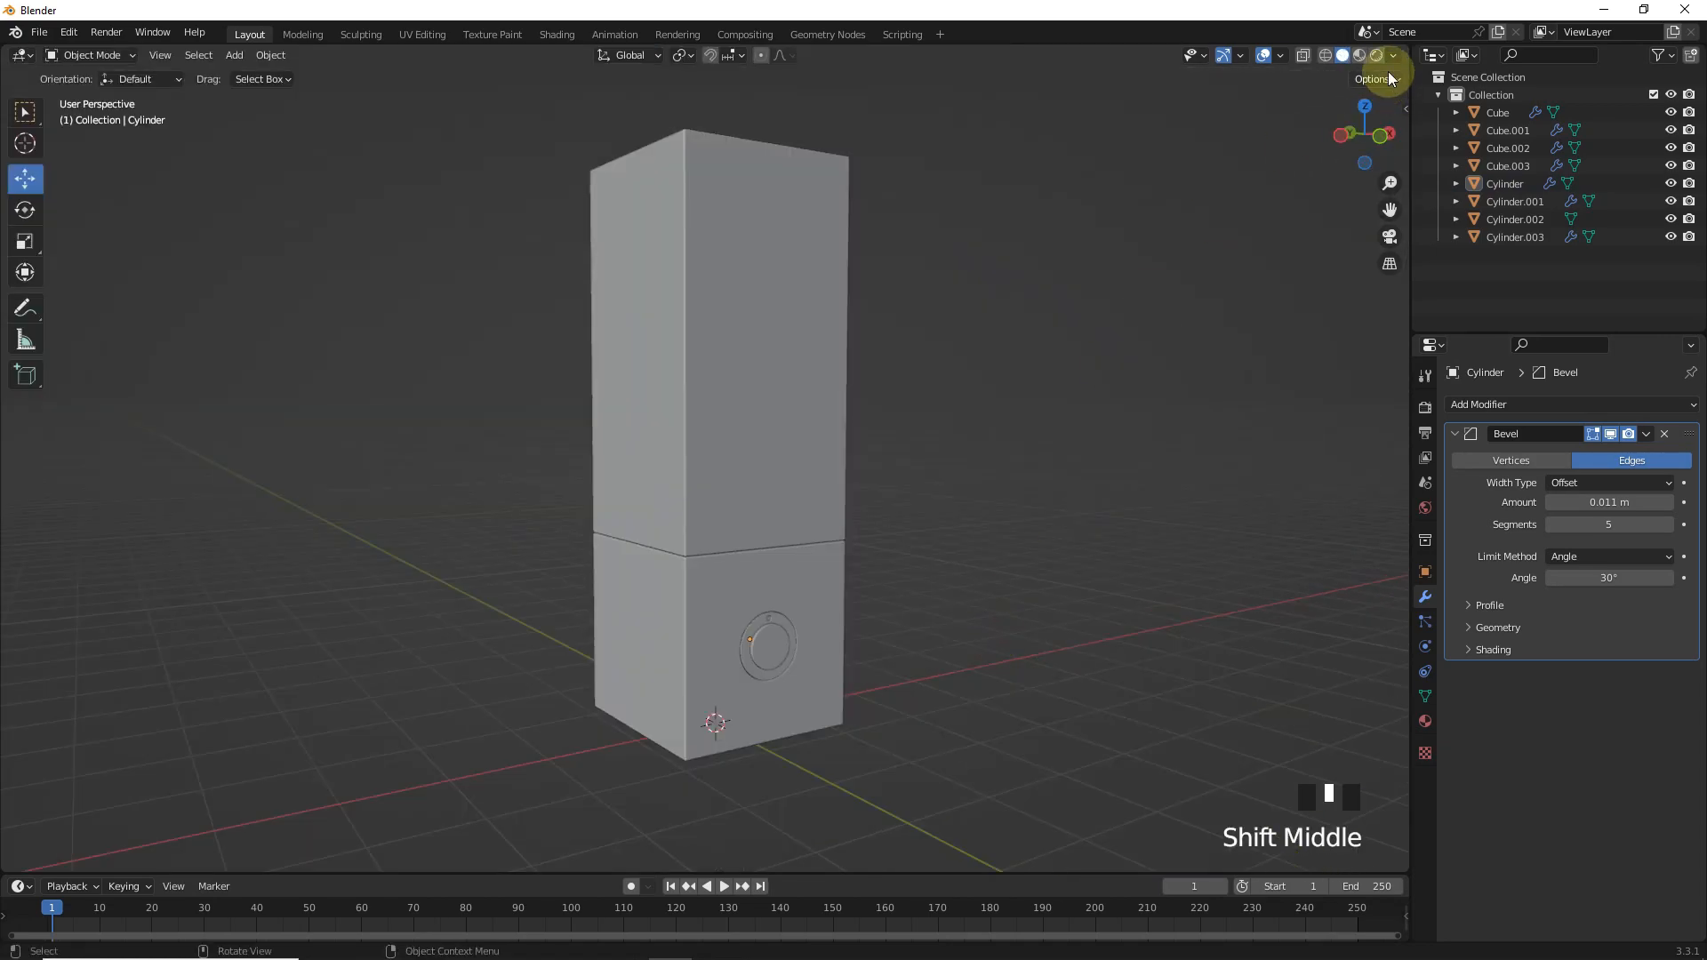
- Show the scene in rendered shading and set the render engine to Cycles with GPU Compute as the device
click(1376, 55)
click(1425, 407)
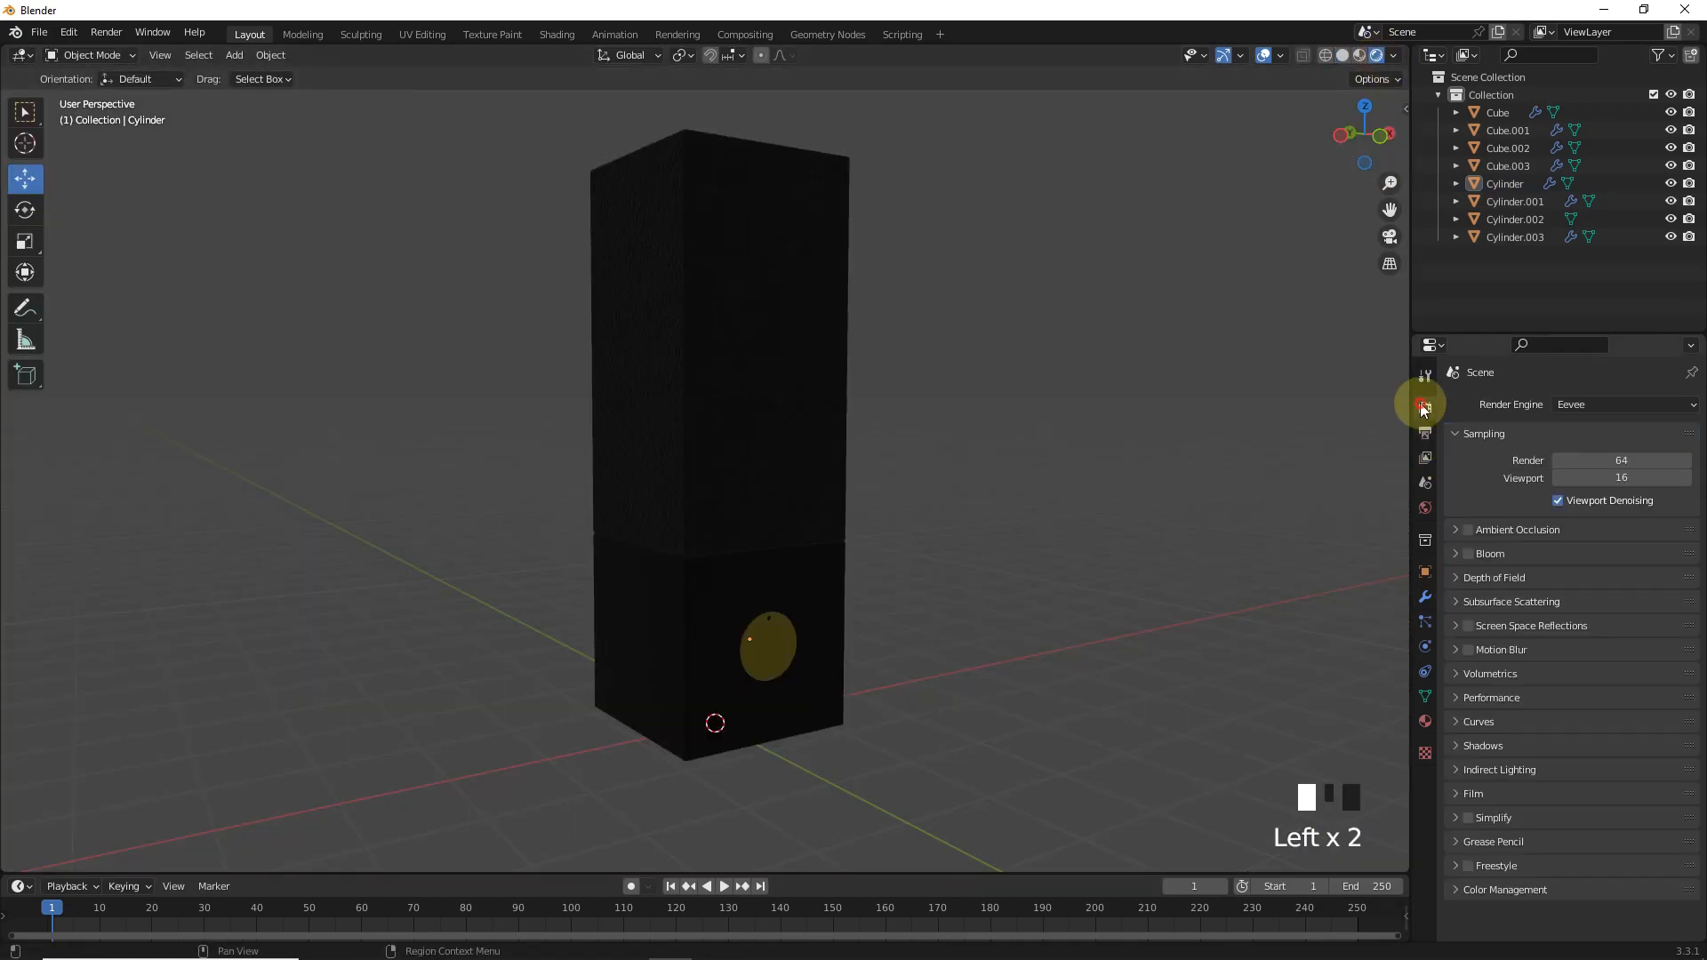
click(1598, 404)
click(1593, 460)
click(1592, 449)
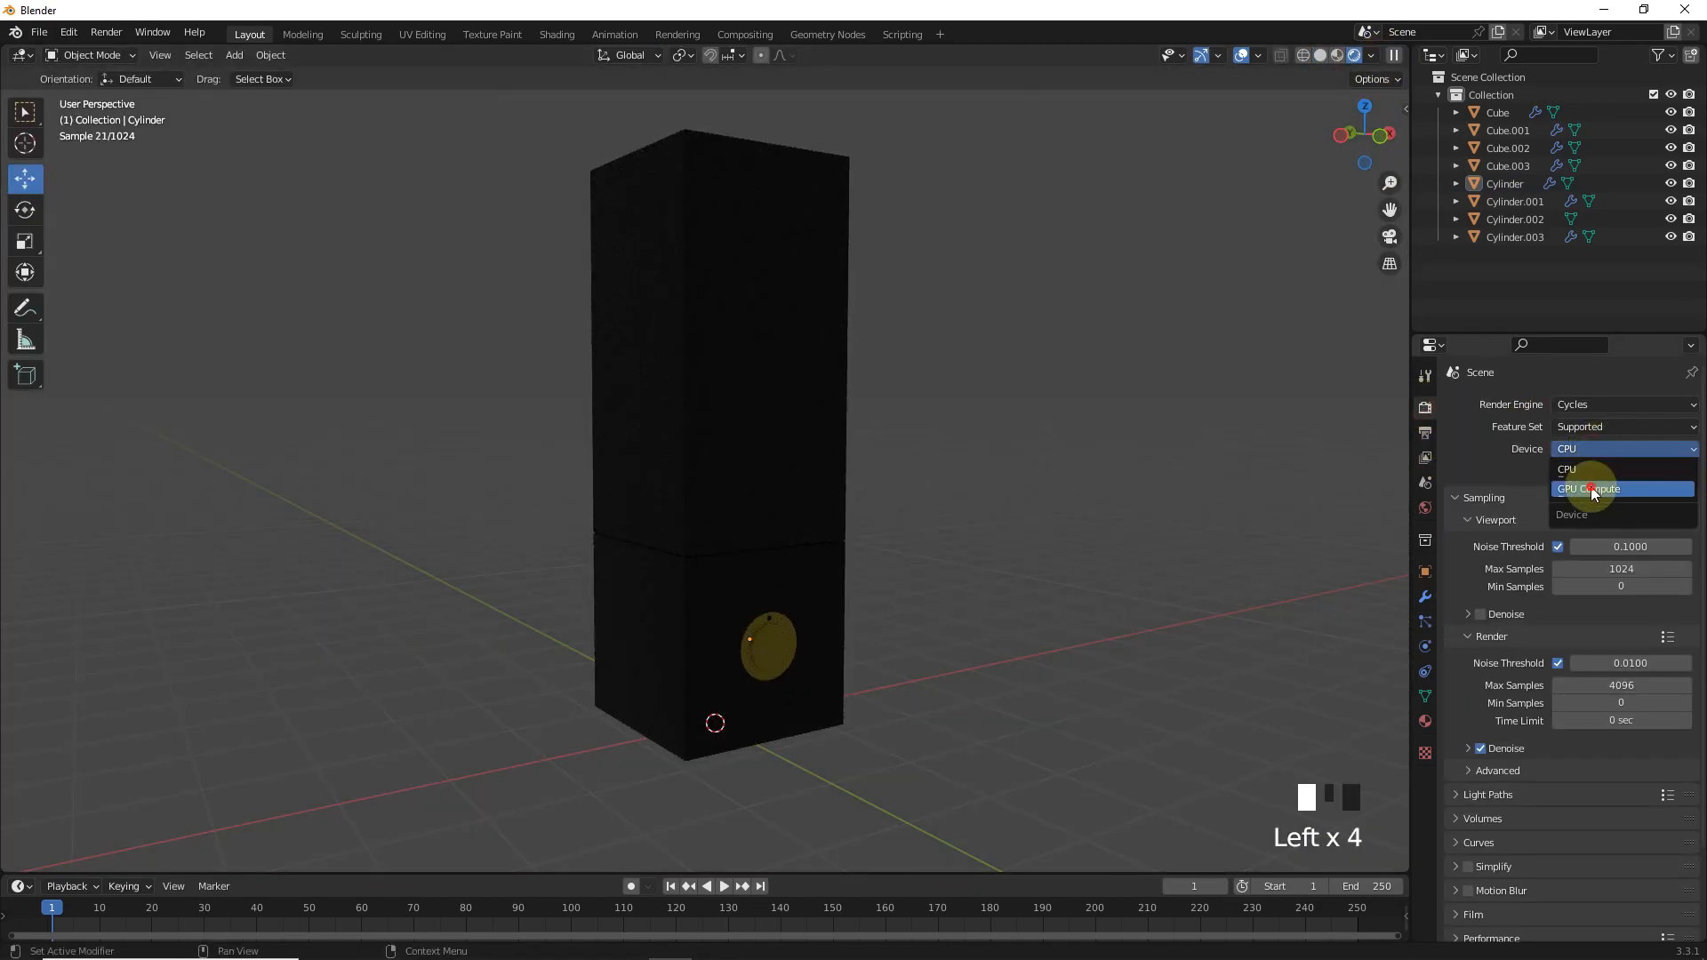
click(1592, 480)
- Add a plane at the base of the device and scale it by about 17 as a floor
key(shift+a)
click(963, 464)
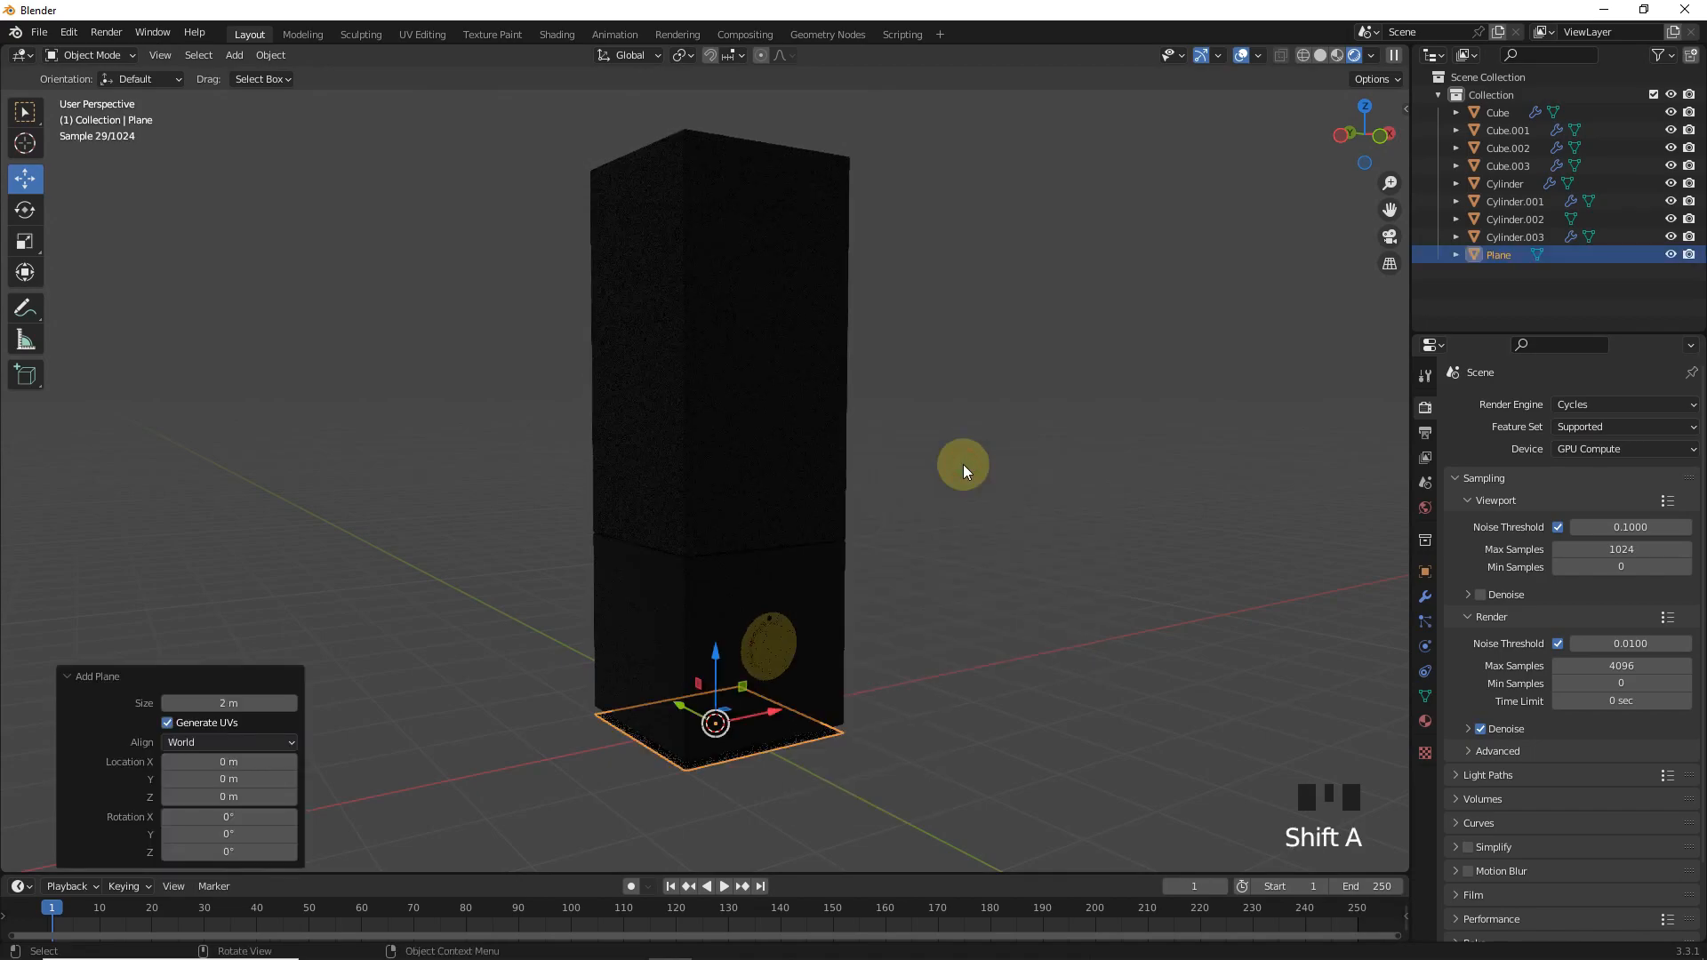
key(s)
click(1189, 457)
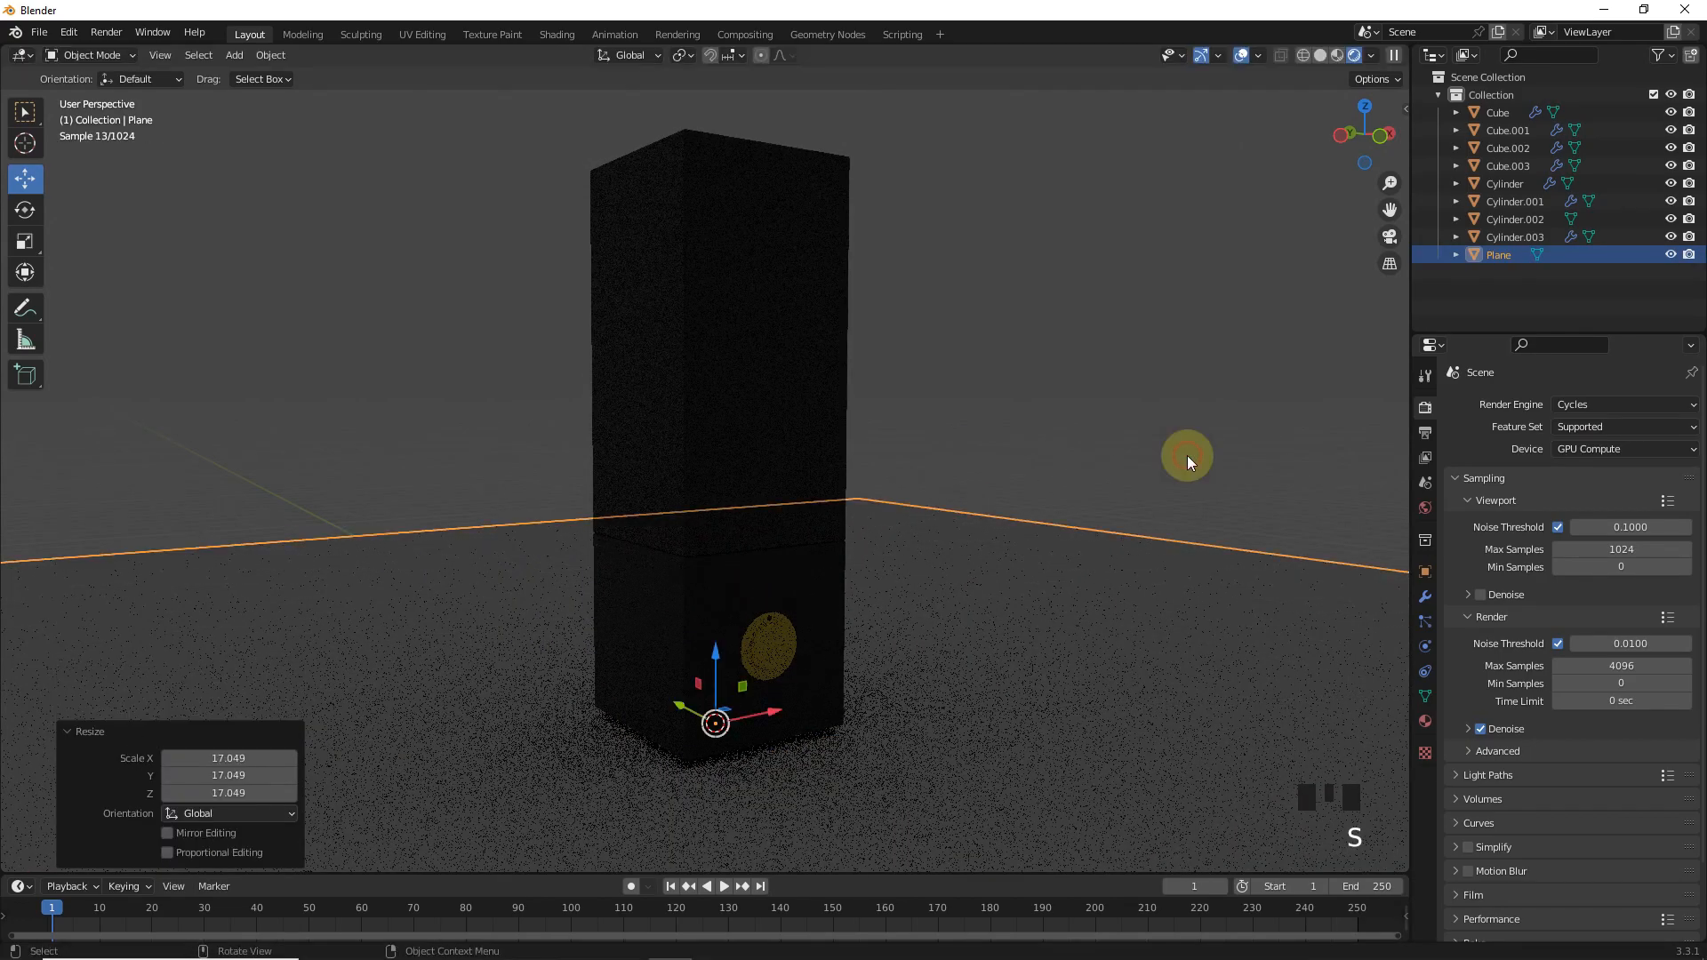
- Add a second plane and raise it about 8.7 m along Z, above the device
key(shift+a)
mouse_move(985, 444)
click(1056, 440)
scroll(800, 627, down, 5)
drag(709, 530, 748, 206)
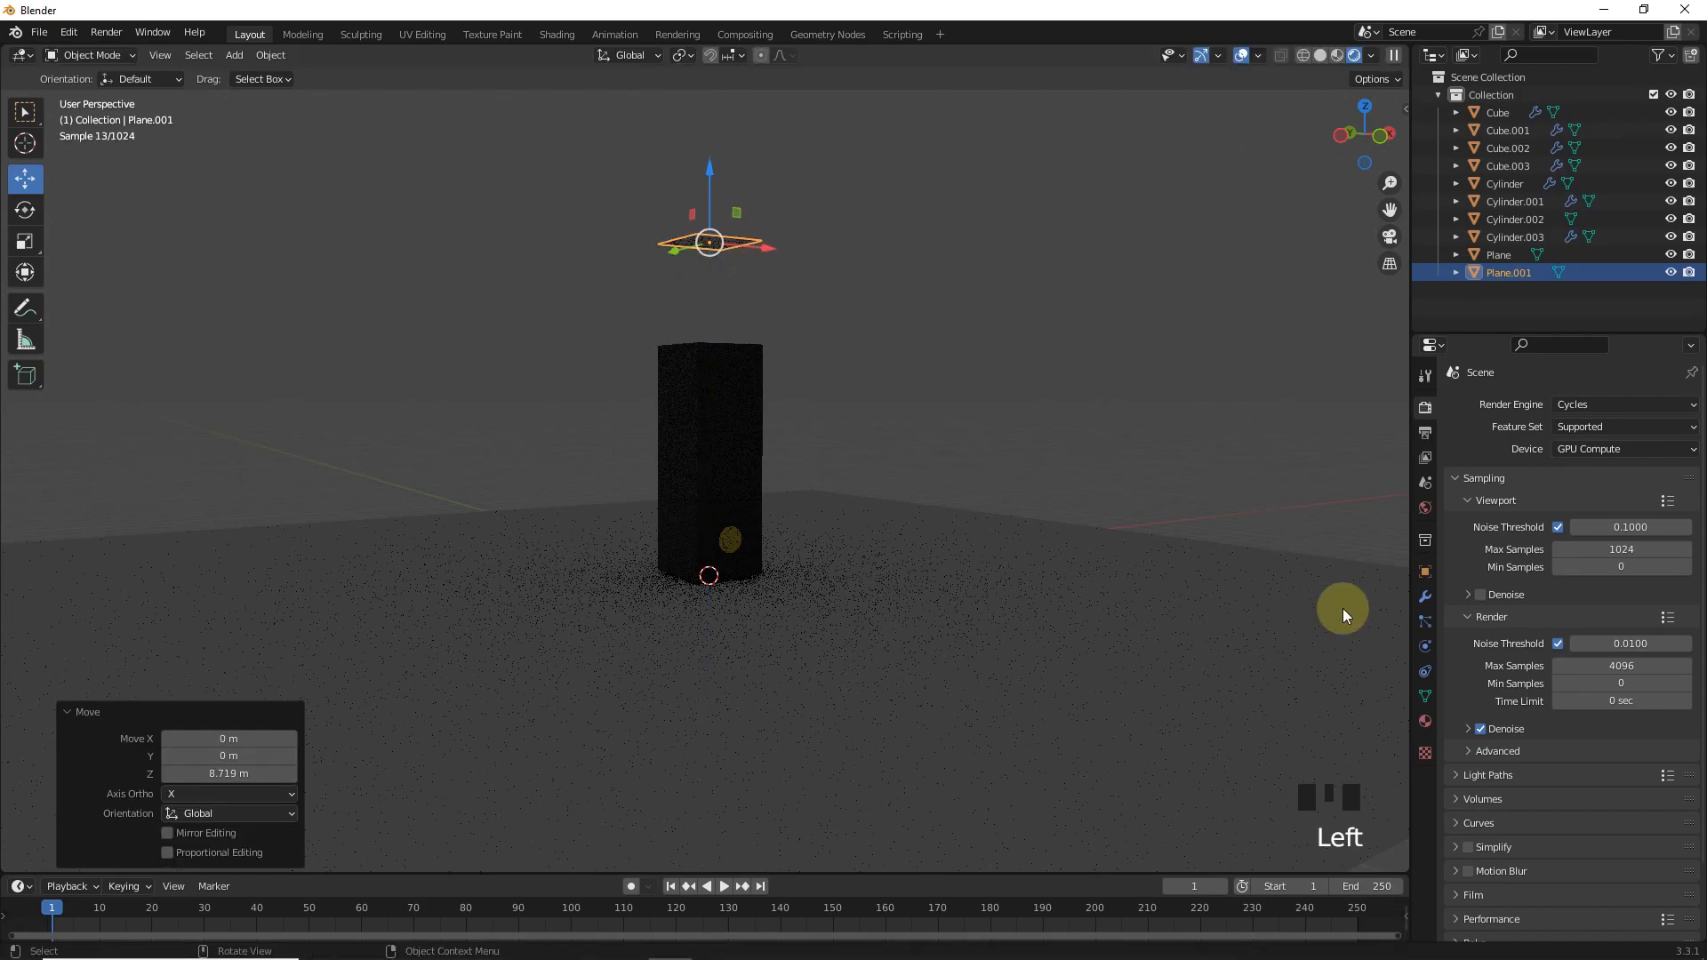
- Create a new material for the raised plane and change its surface shader to Emission
click(1424, 722)
click(1533, 481)
click(1593, 561)
click(1469, 210)
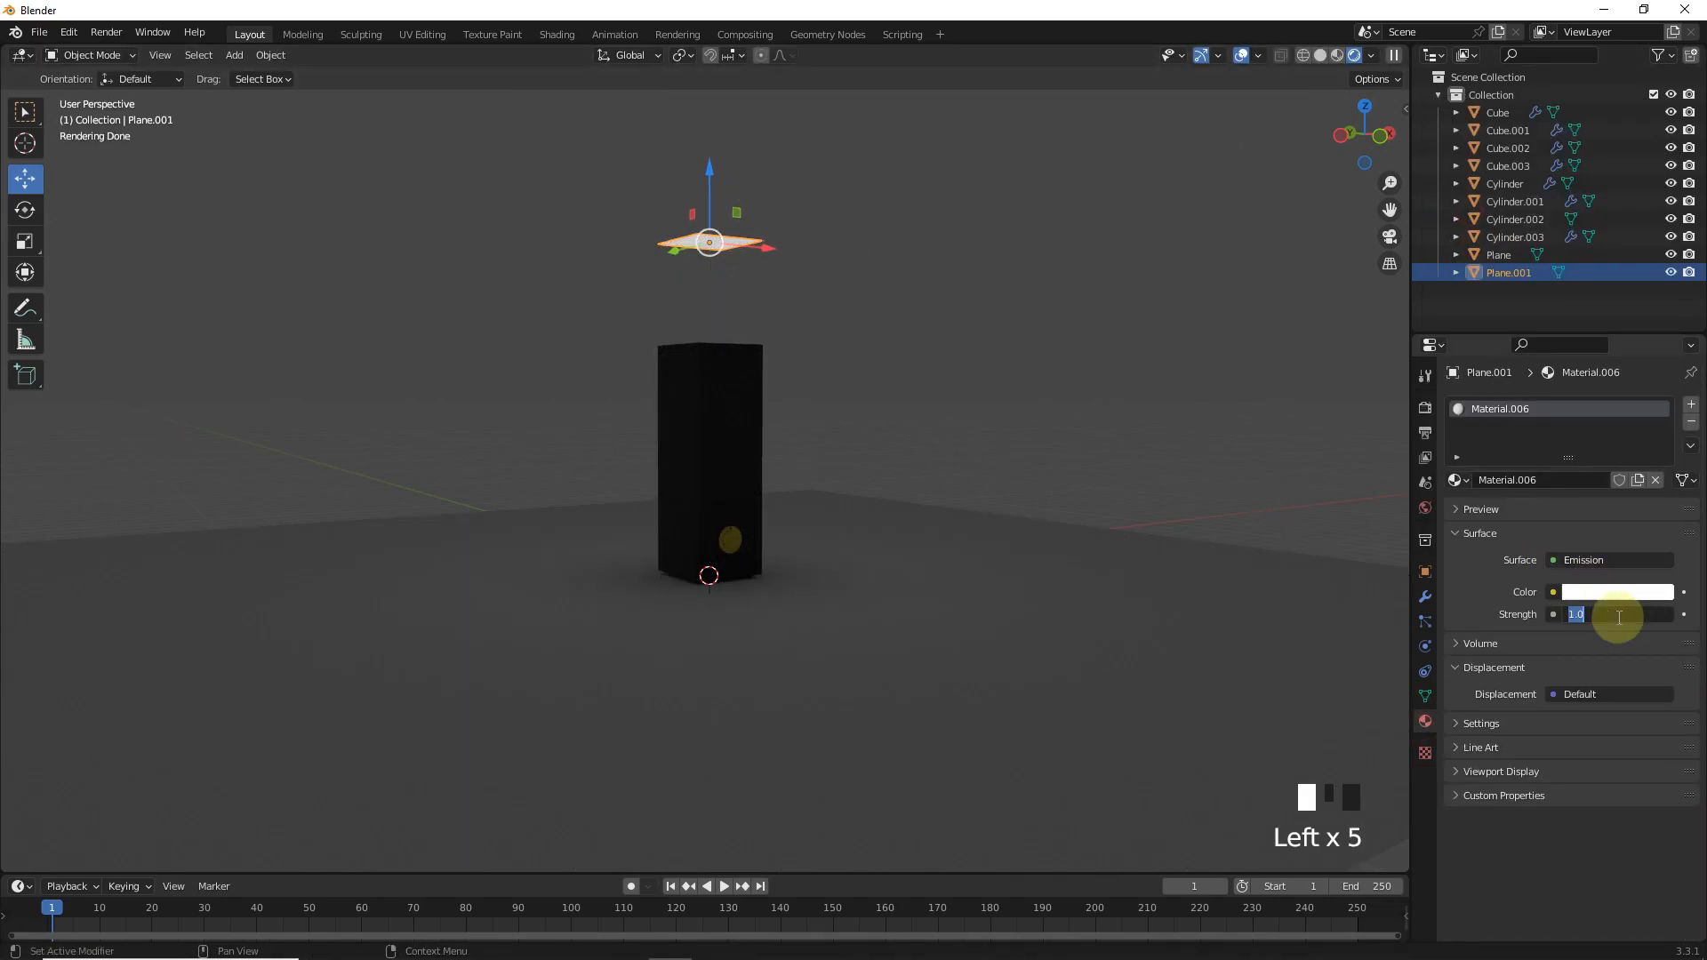